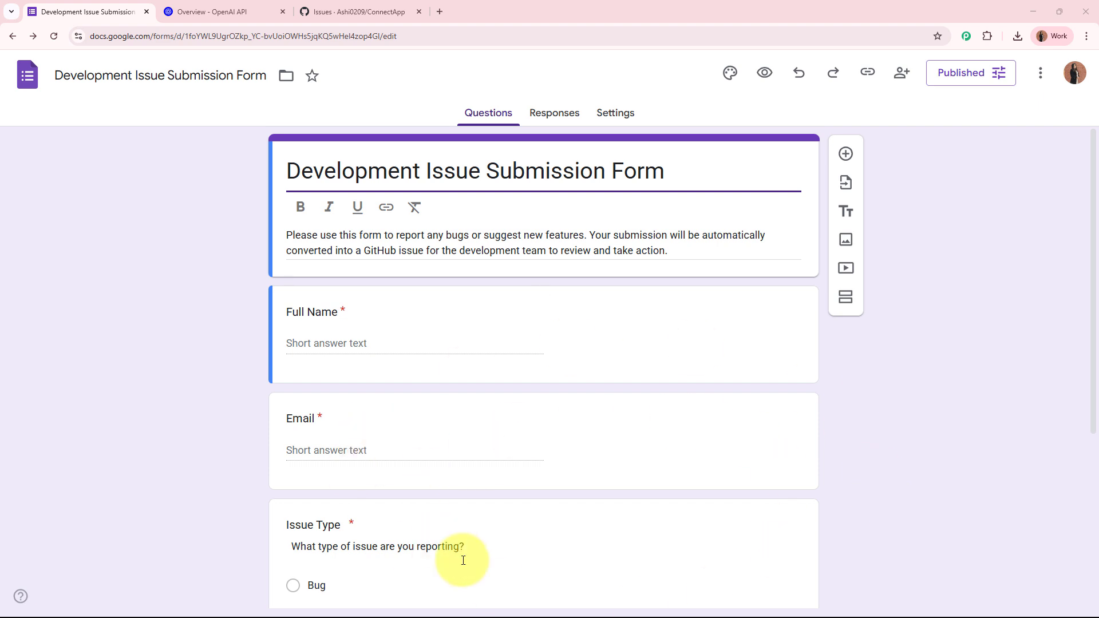
Step: Review the issue form's questions and the ConnectApp GitHub issues list, ending on the OpenAI API overview
scroll(852, 537, "down", 4)
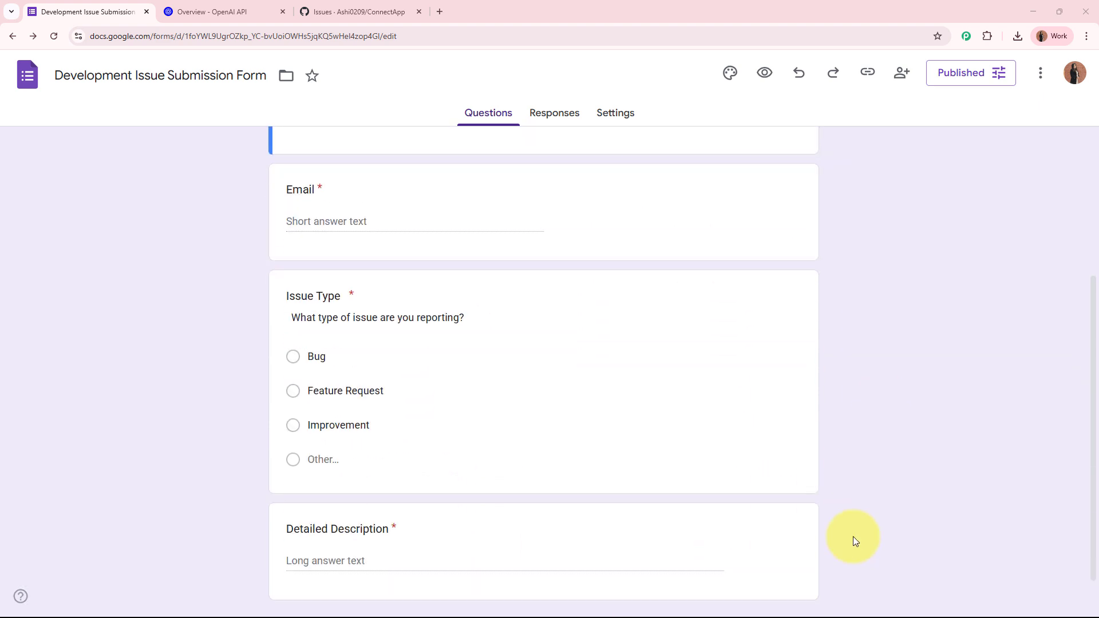
scroll(852, 537, "down", 1)
scroll(852, 537, "up", 5)
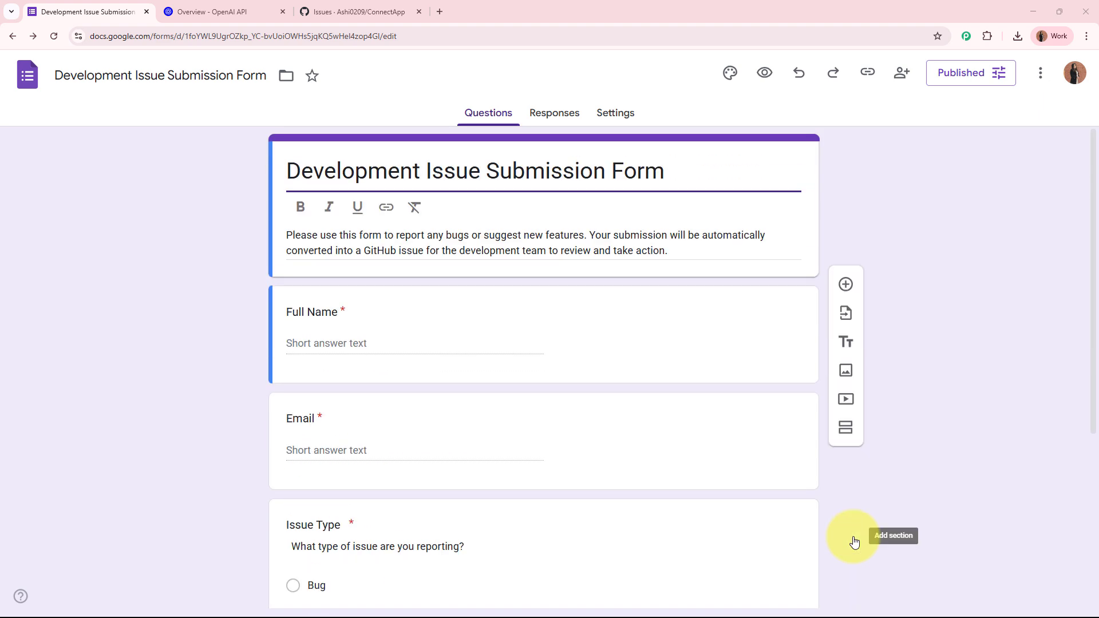
left_click(364, 5)
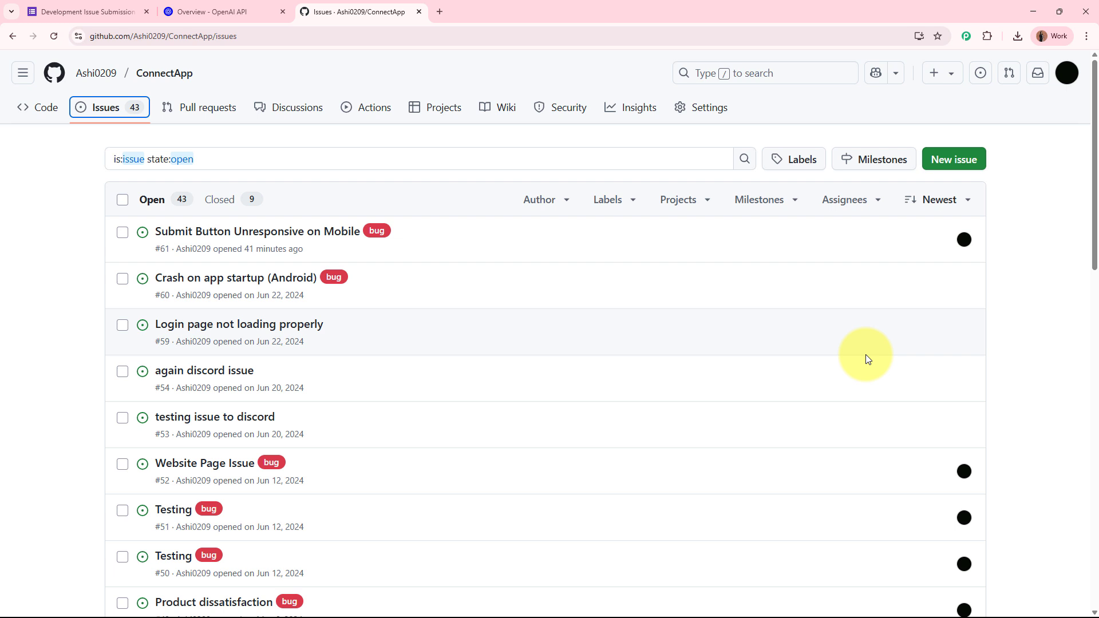
left_click(78, 10)
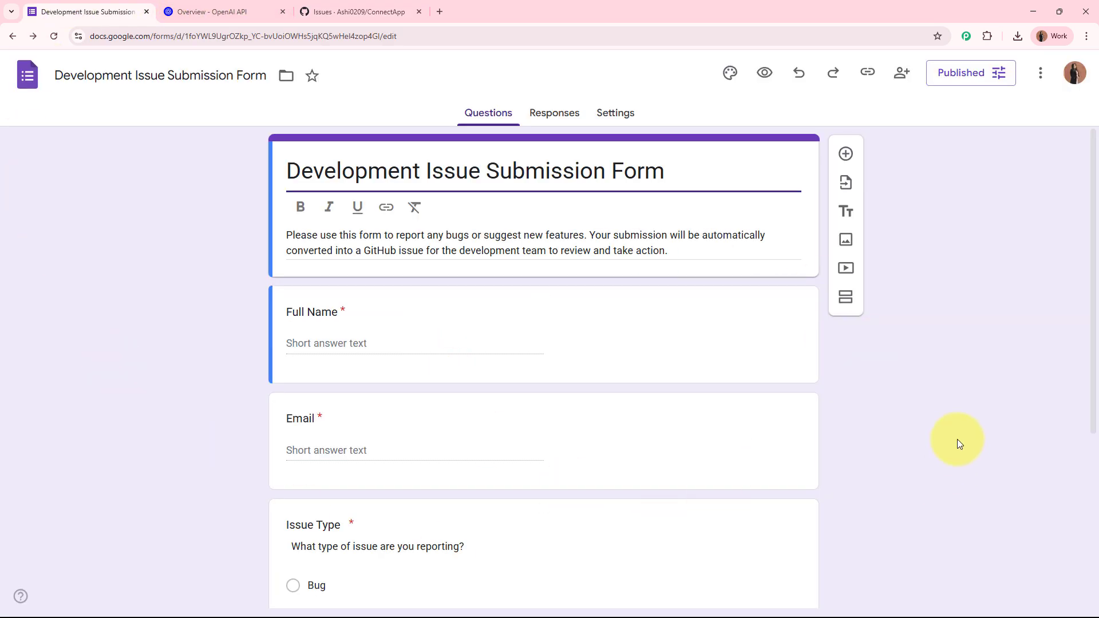
left_click(343, 11)
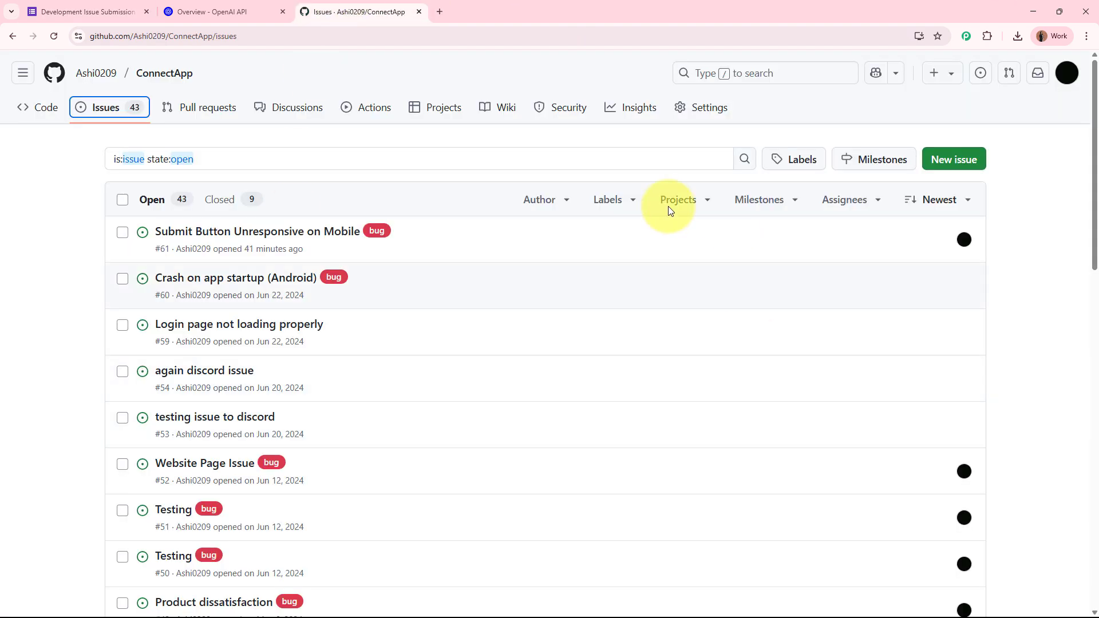
left_click(213, 11)
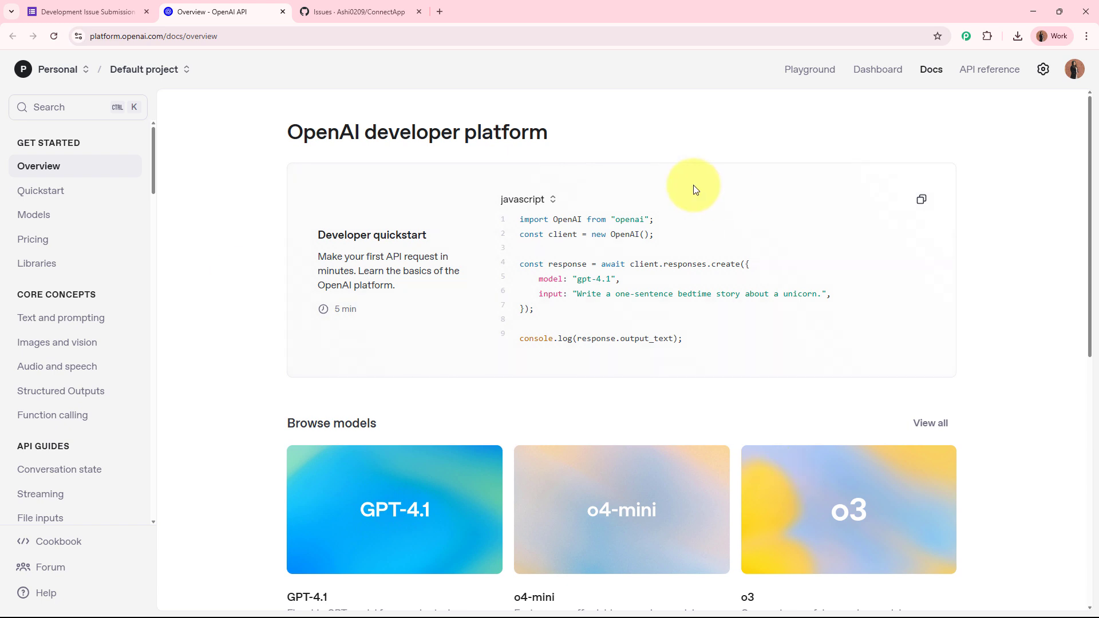
left_click(440, 12)
type("www.pabb")
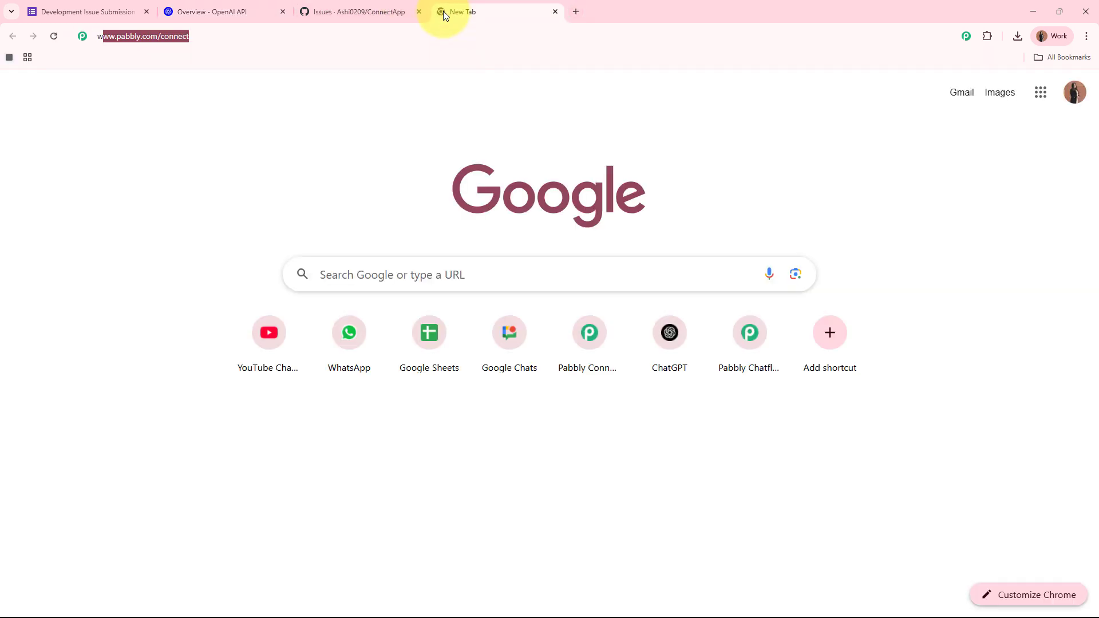
type("ly")
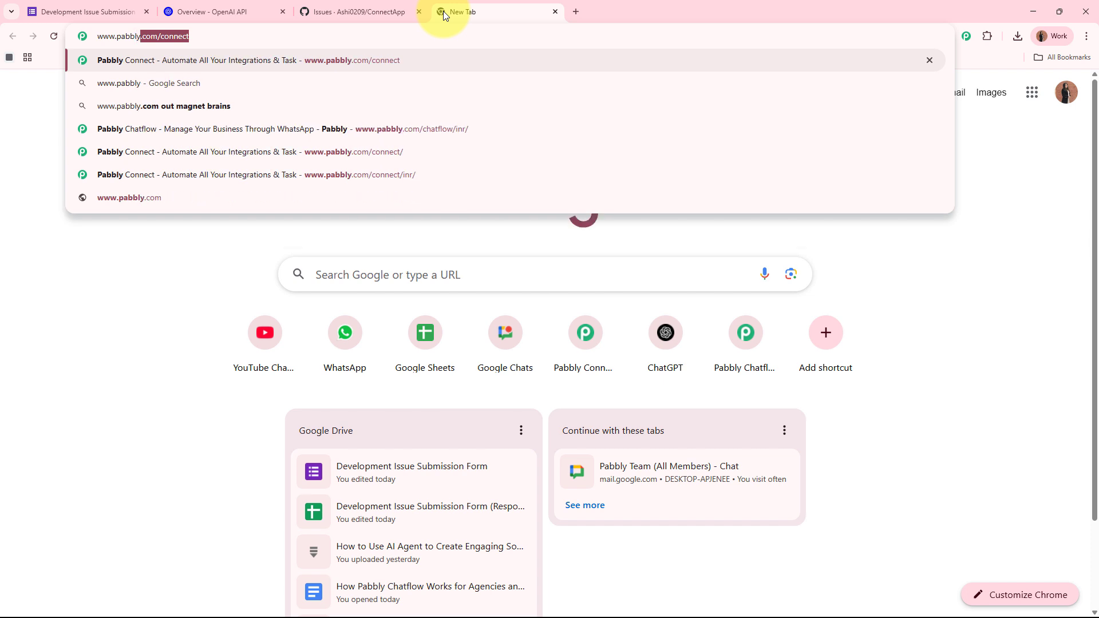
type(".com/connect")
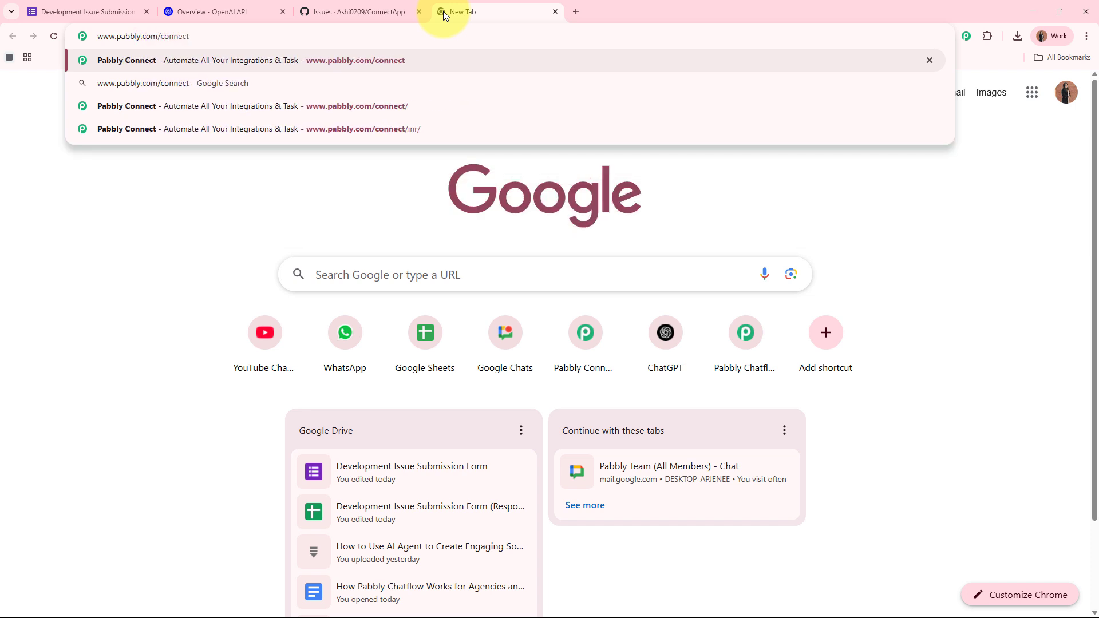
key("Return")
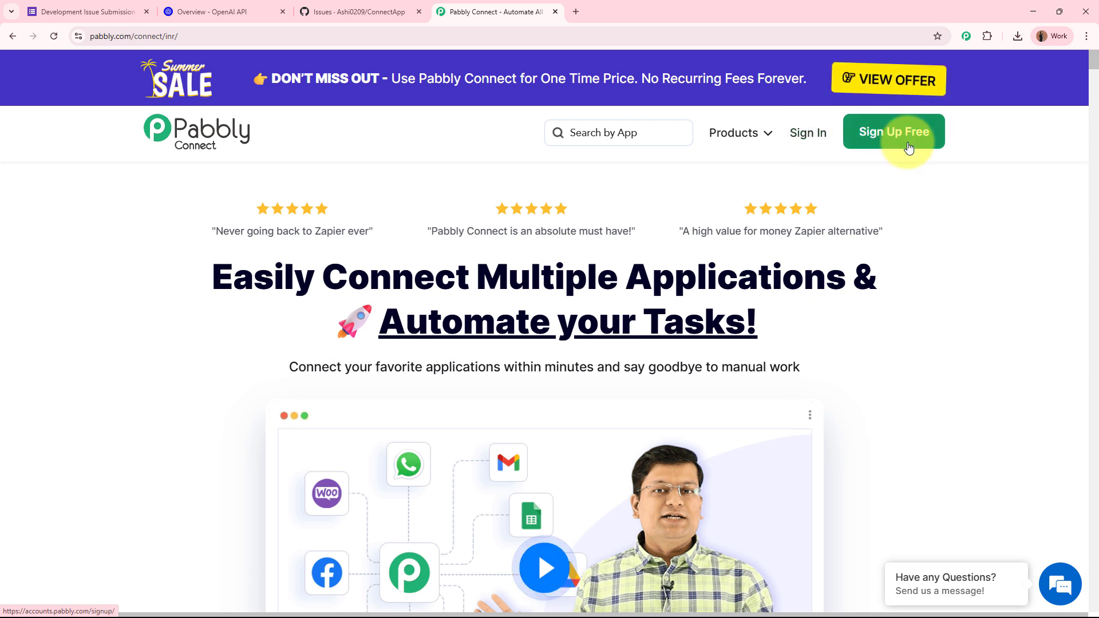
Step: Sign in from the Pabbly Connect site to reach the All Pabbly Apps page
left_click(807, 134)
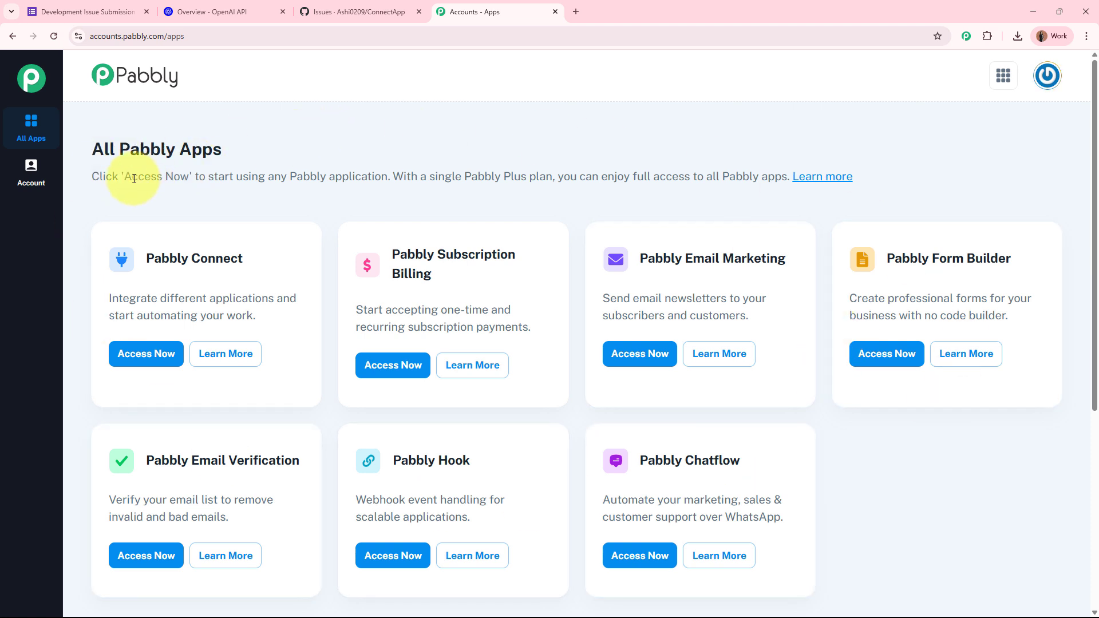
left_click_drag(111, 177, 476, 179)
left_click(497, 213)
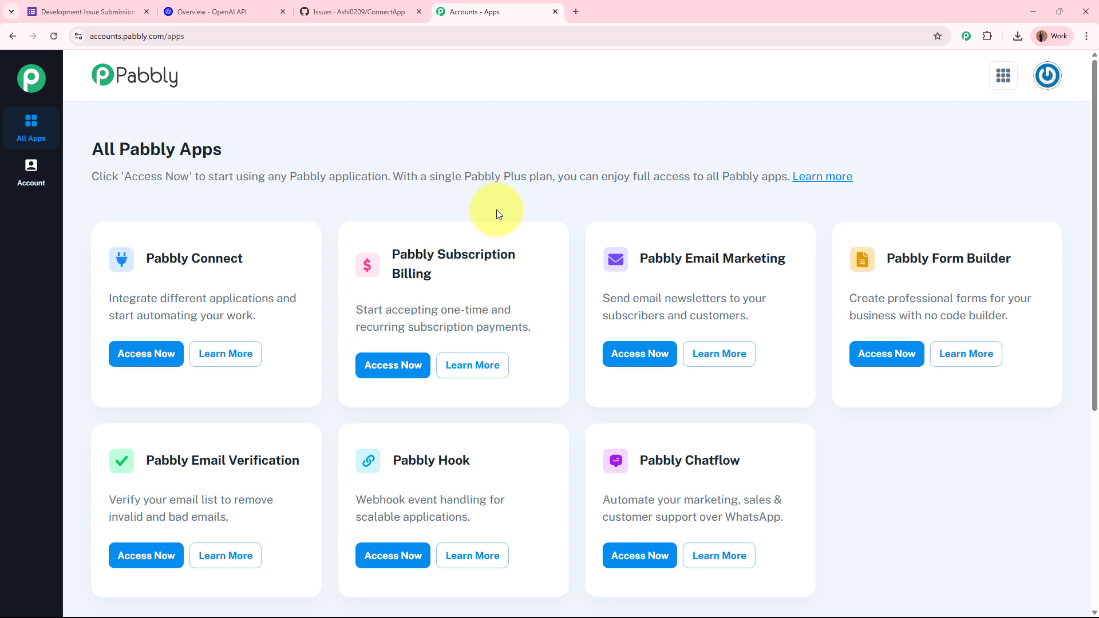
left_click_drag(150, 257, 269, 254)
left_click(271, 204)
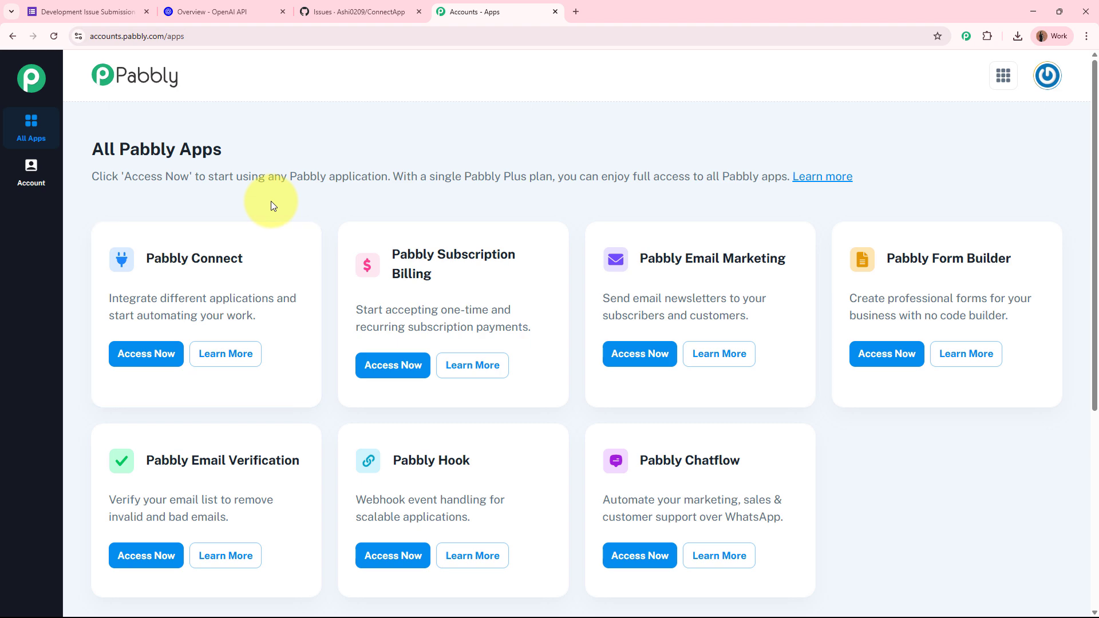
Step: Open Pabbly Connect from the apps page and start a new workflow
left_click(147, 351)
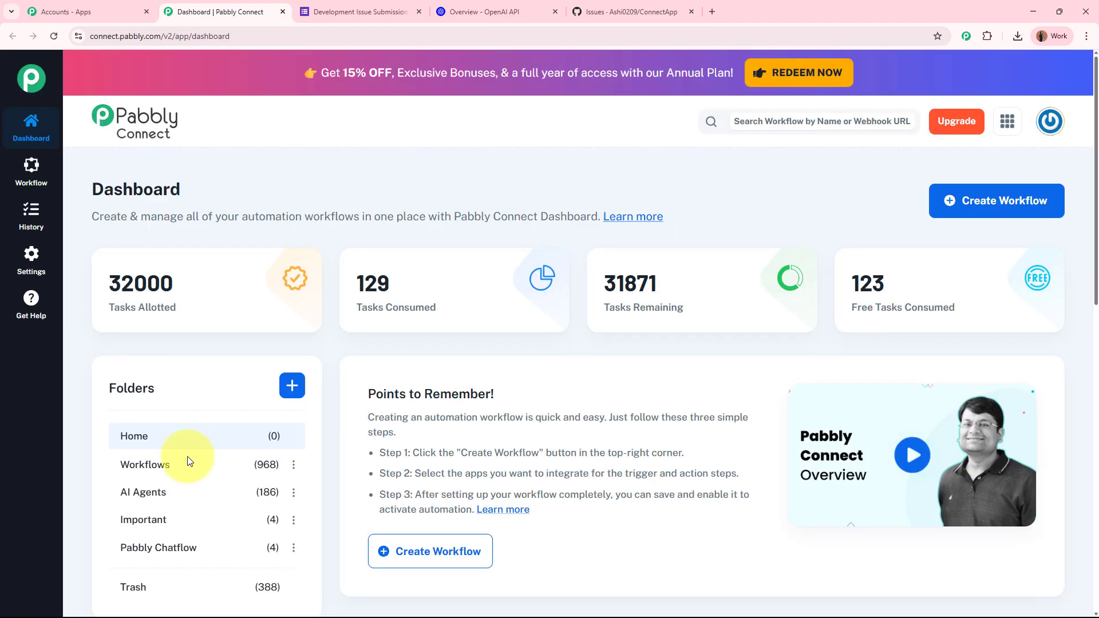
left_click_drag(105, 189, 222, 176)
left_click(402, 173)
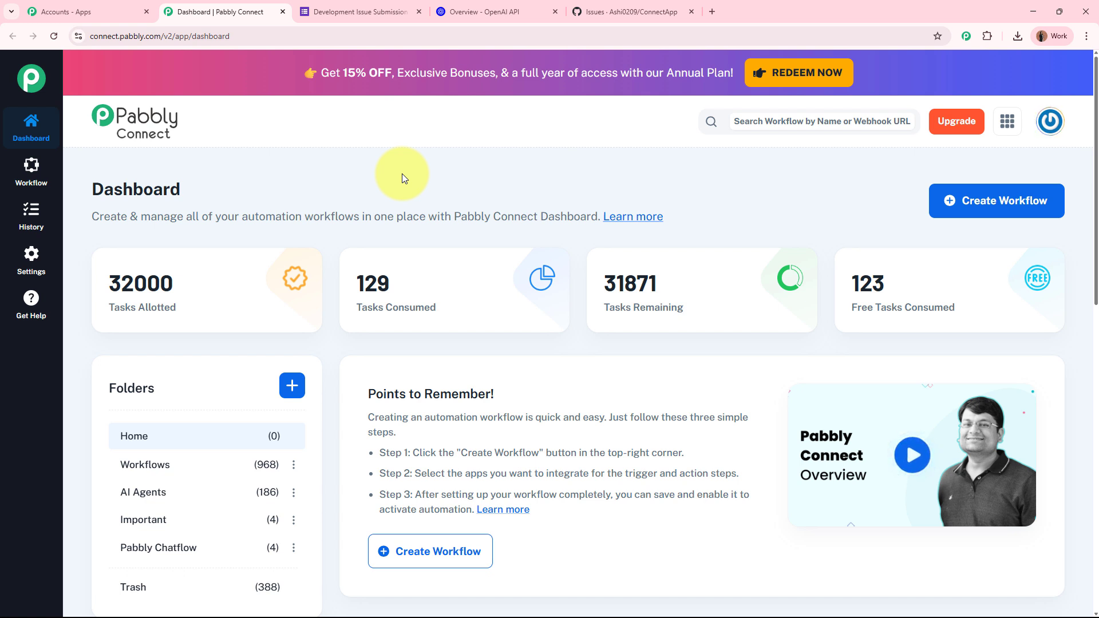
left_click(1000, 204)
Step: Name the workflow 'AI Agent to Create Github Issue on Google Form Submission' and file it in AI Agents
left_click_drag(461, 299, 289, 298)
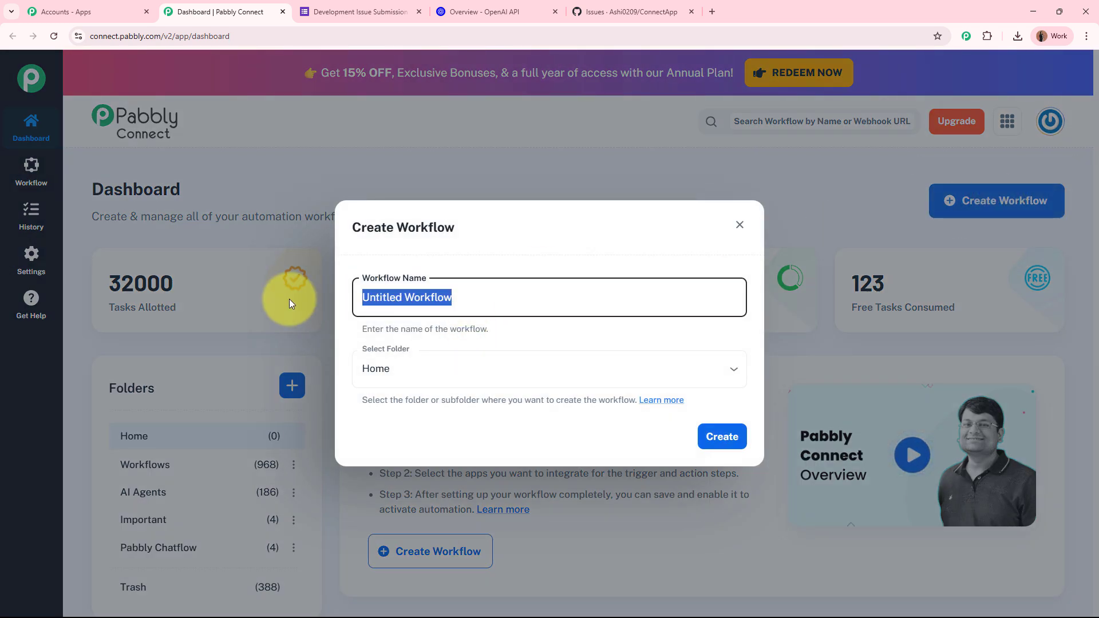
key("BackSpace")
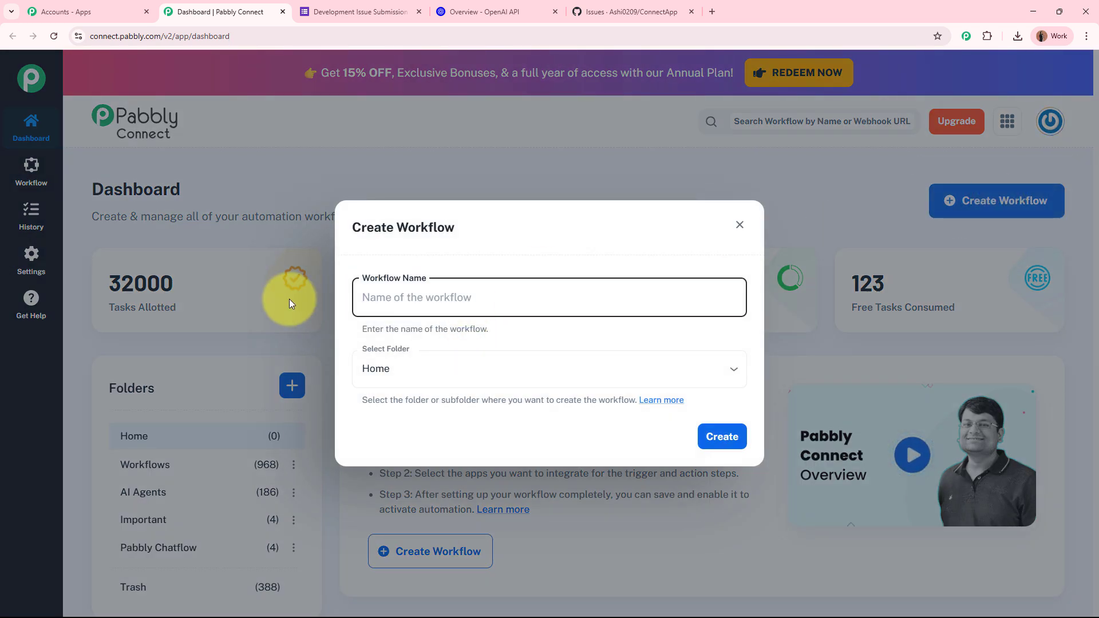
type("AI Agent to Create Github Issue on Google Form Submission")
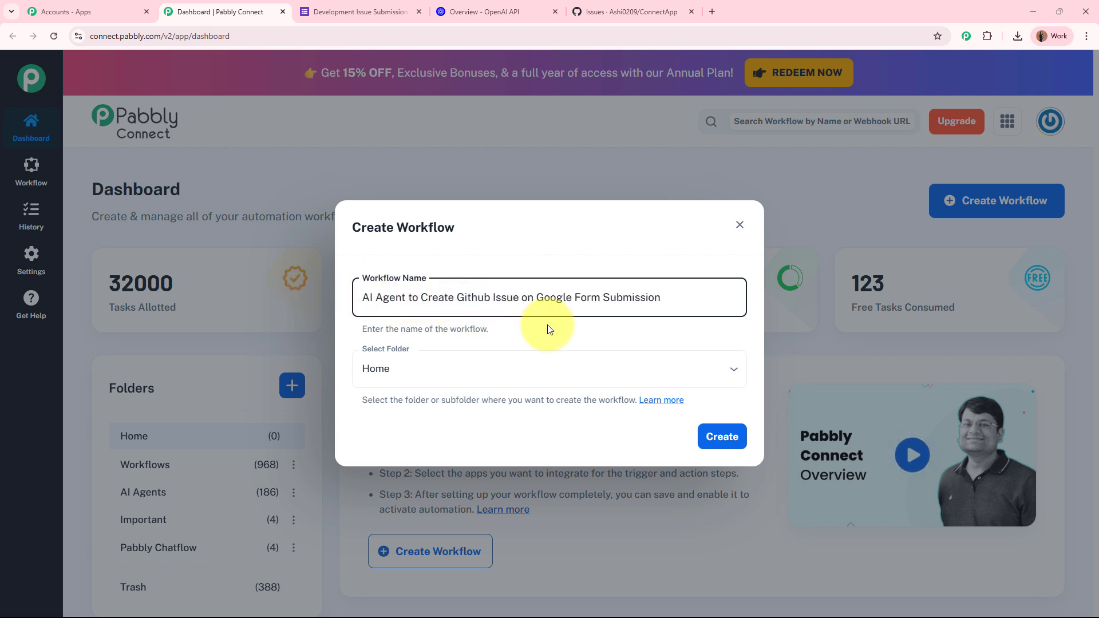
left_click(468, 250)
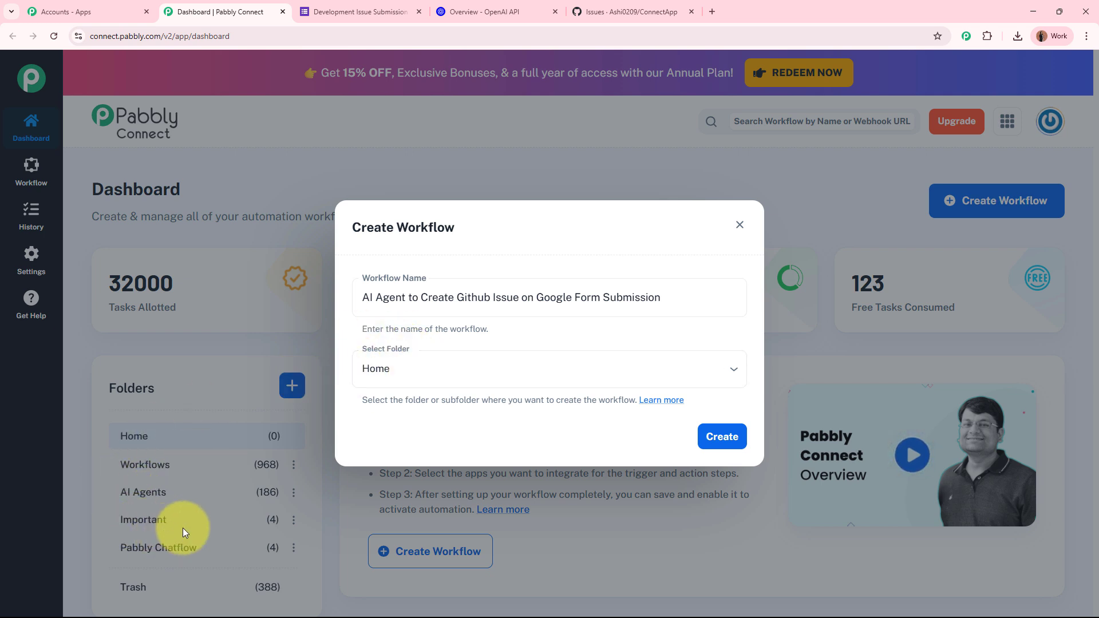
left_click(473, 366)
left_click(452, 456)
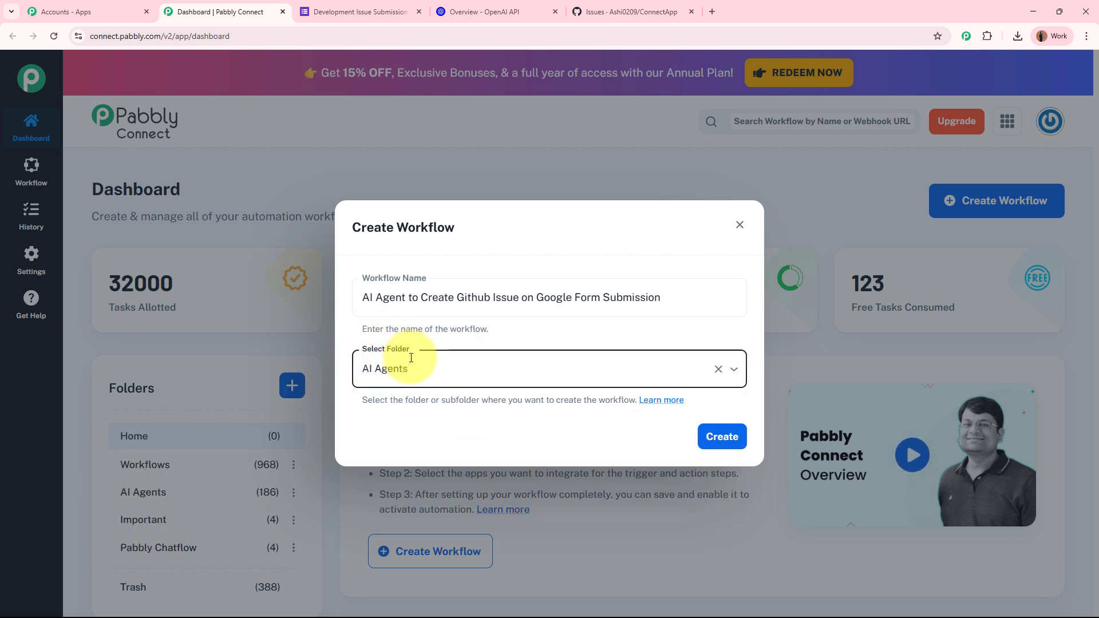
Step: Create the workflow, choose Google Forms as its trigger app, and return to the issue form
left_click(720, 437)
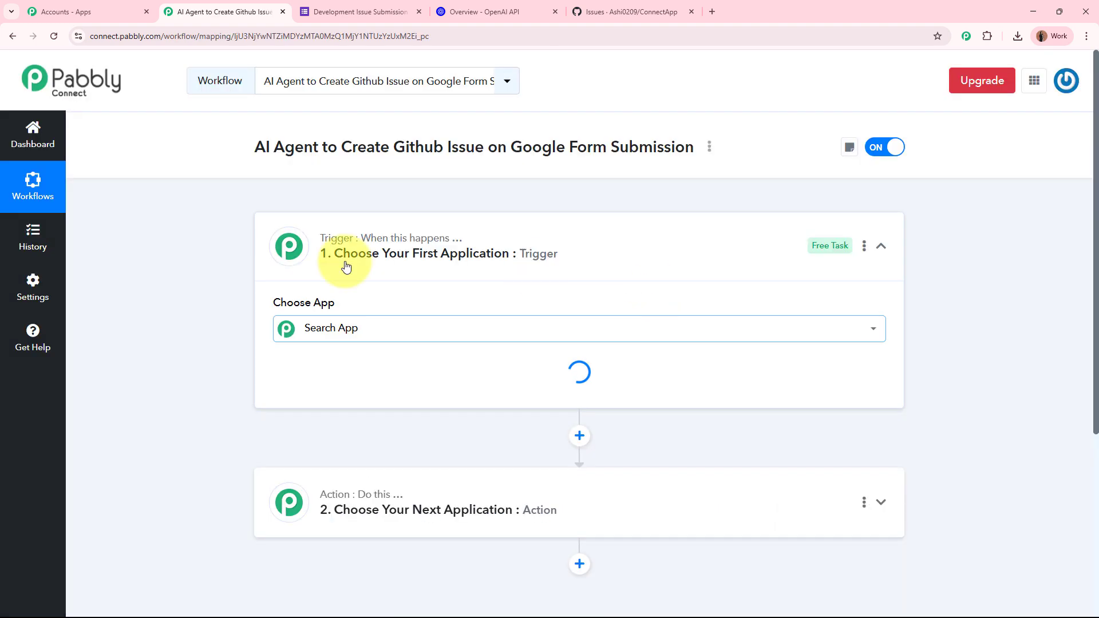
left_click(616, 245)
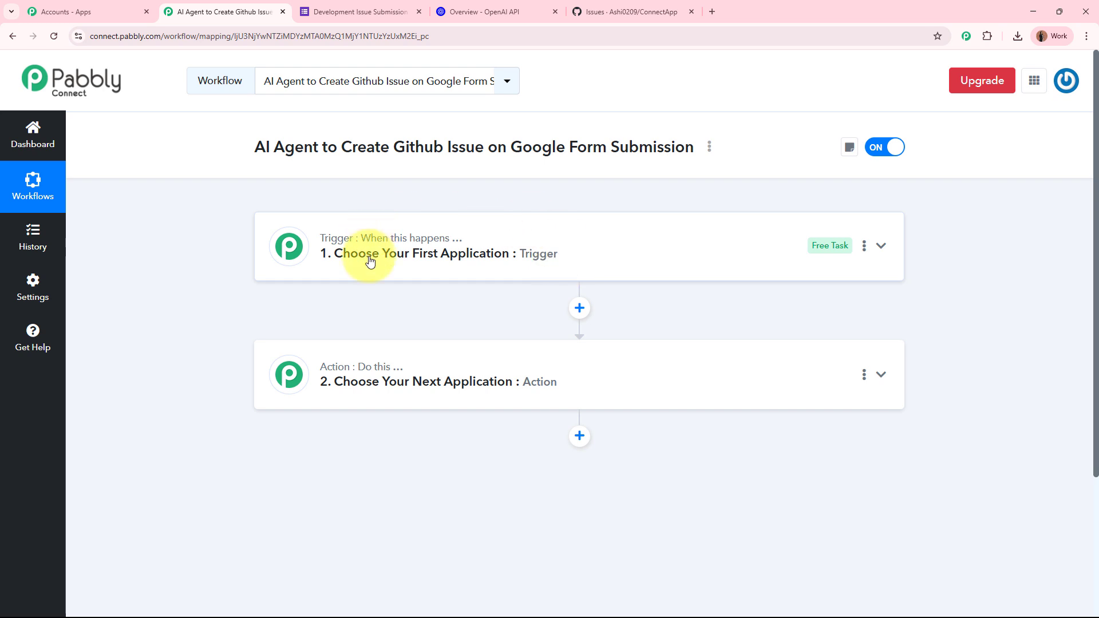
left_click(630, 243)
left_click(538, 337)
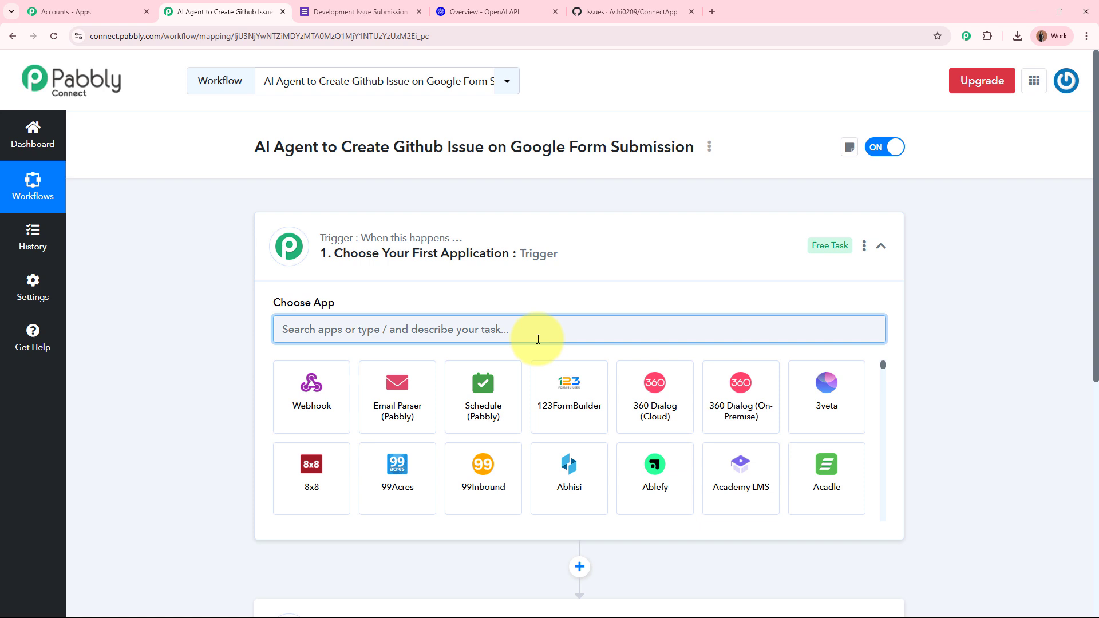
type("Google Forms")
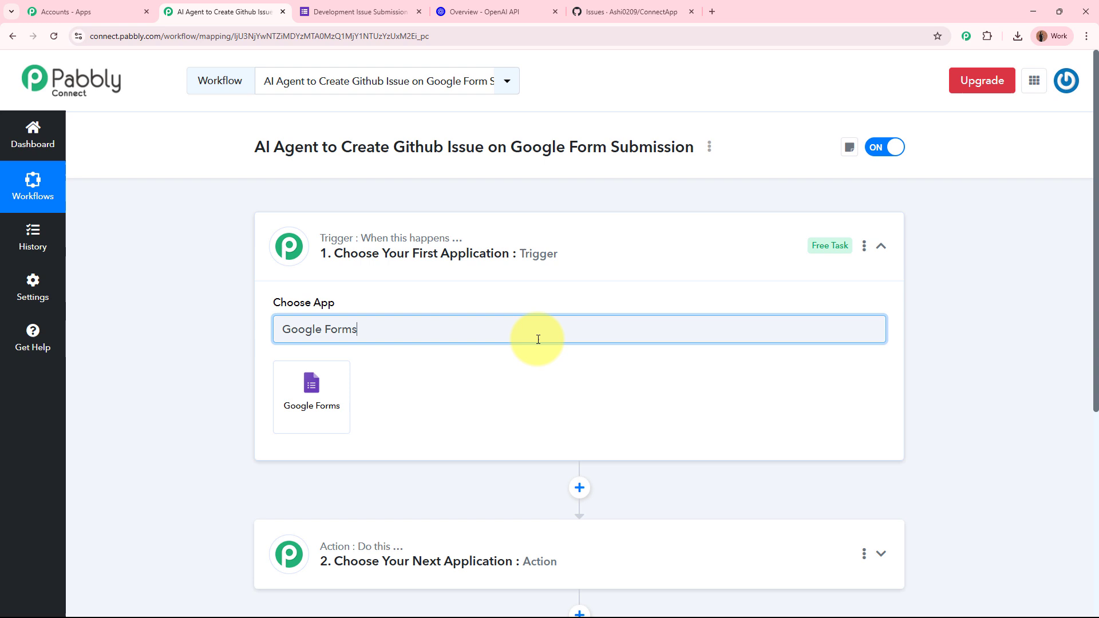
left_click(307, 404)
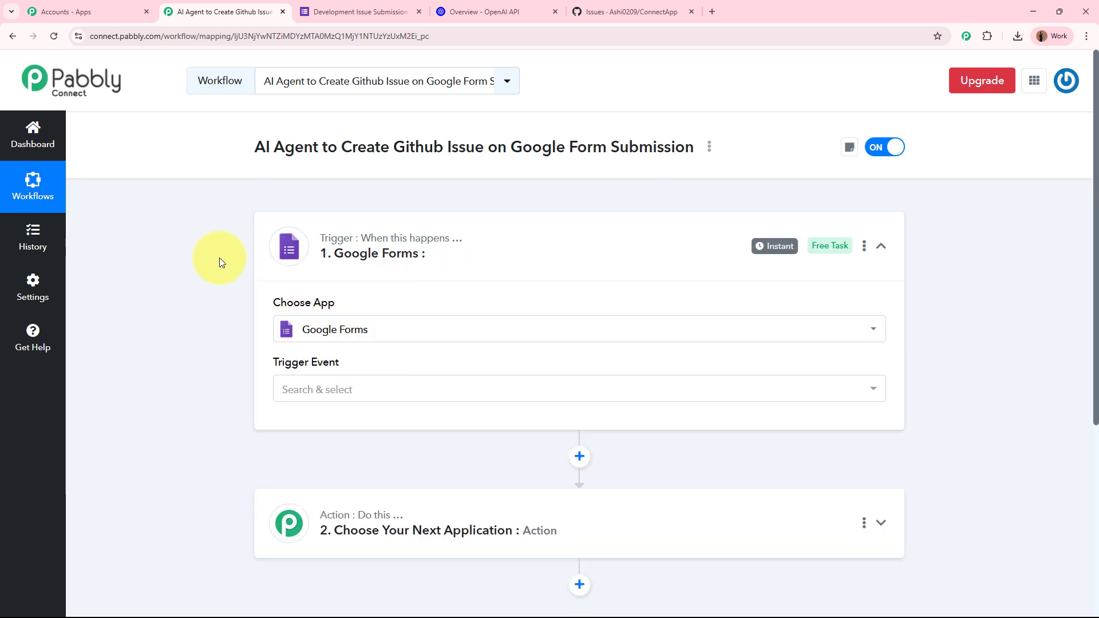
left_click(351, 6)
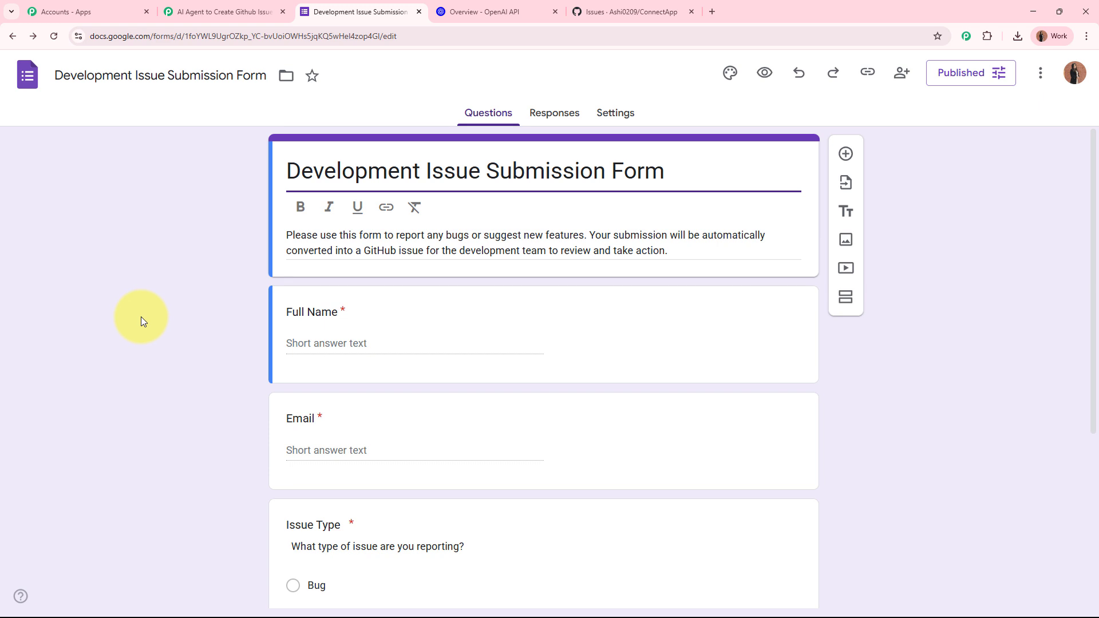
Step: Set the Google Forms trigger event to New Response Received
left_click(222, 11)
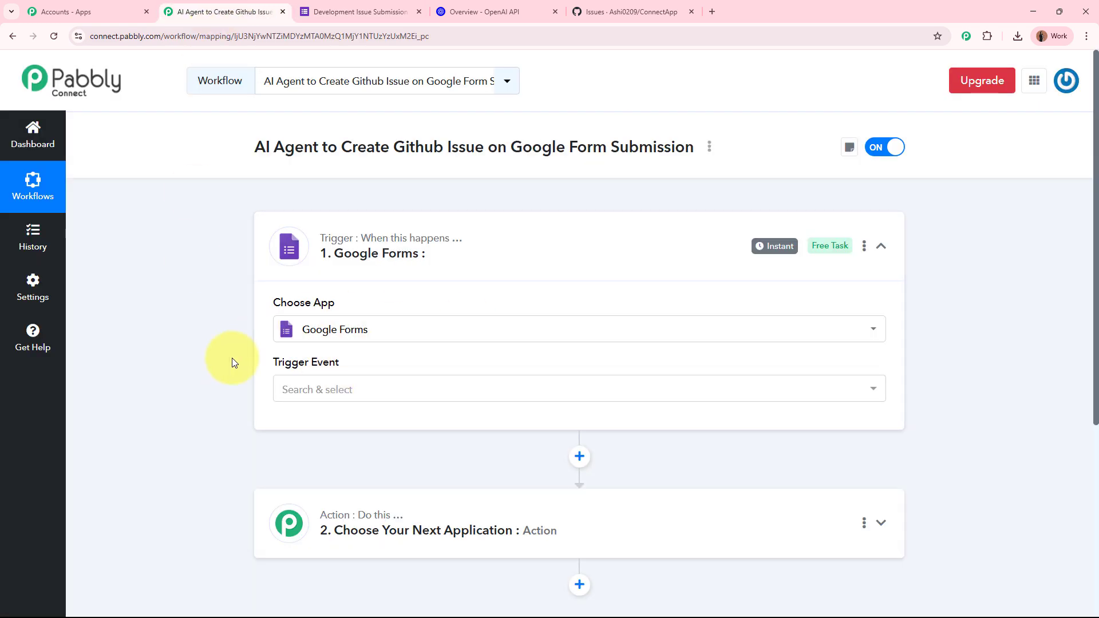
left_click_drag(272, 302, 362, 338)
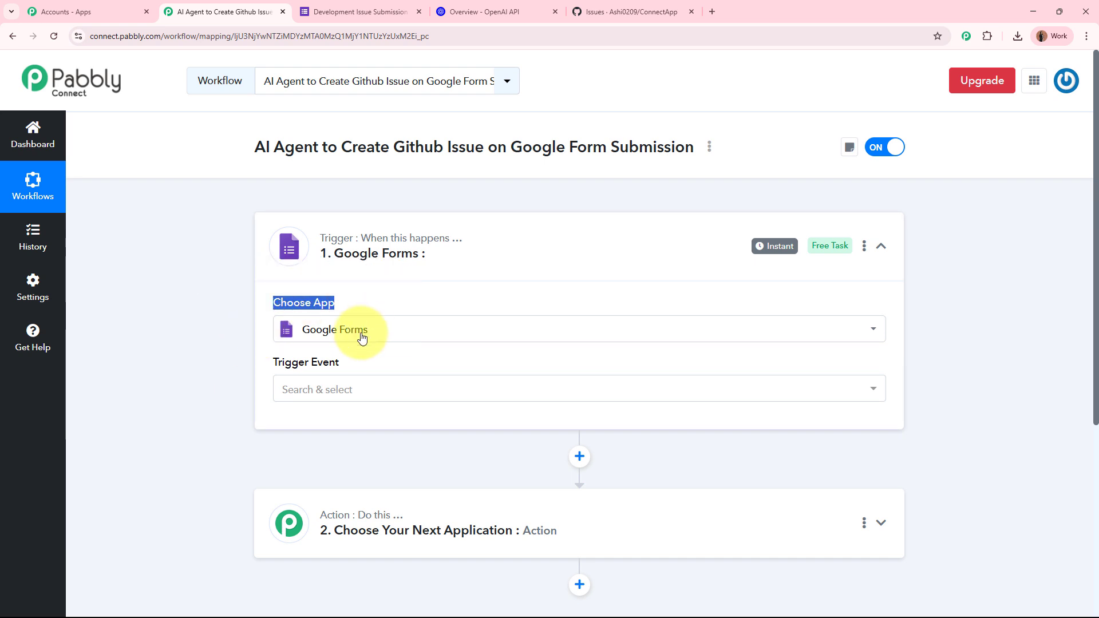
left_click(375, 389)
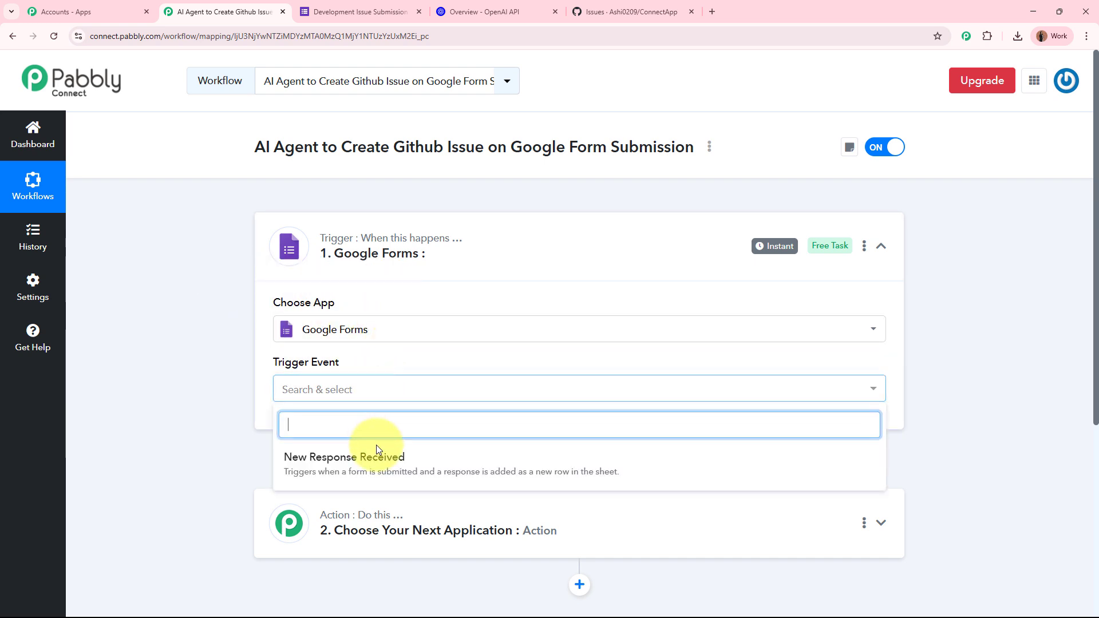
left_click(375, 455)
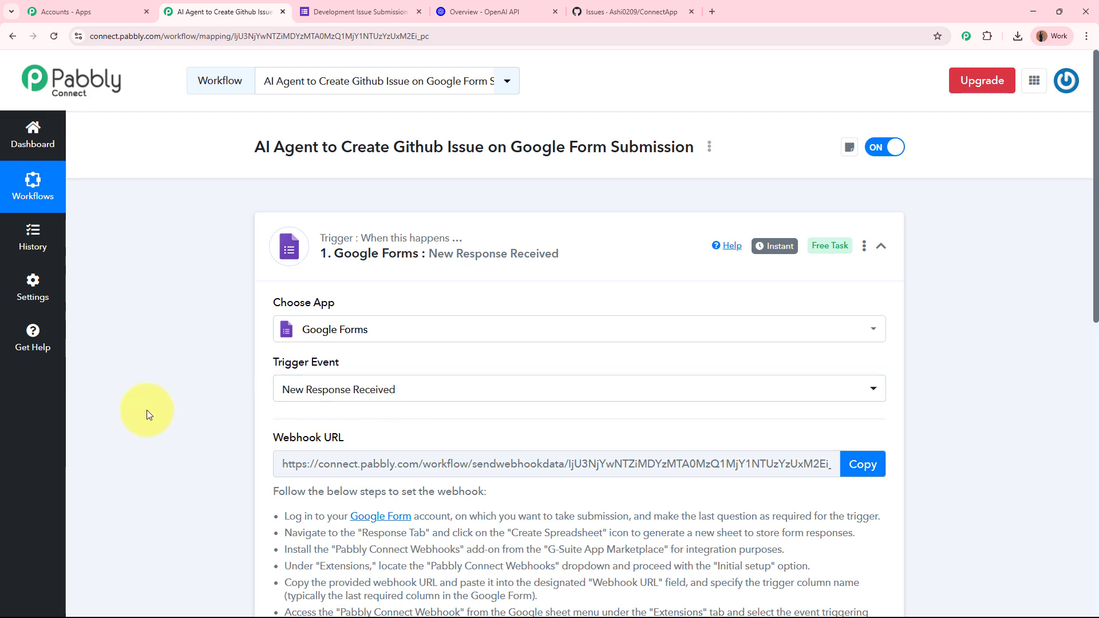
Step: Read the webhook setup instructions and copy the trigger's webhook URL
scroll(146, 410, "down", 2)
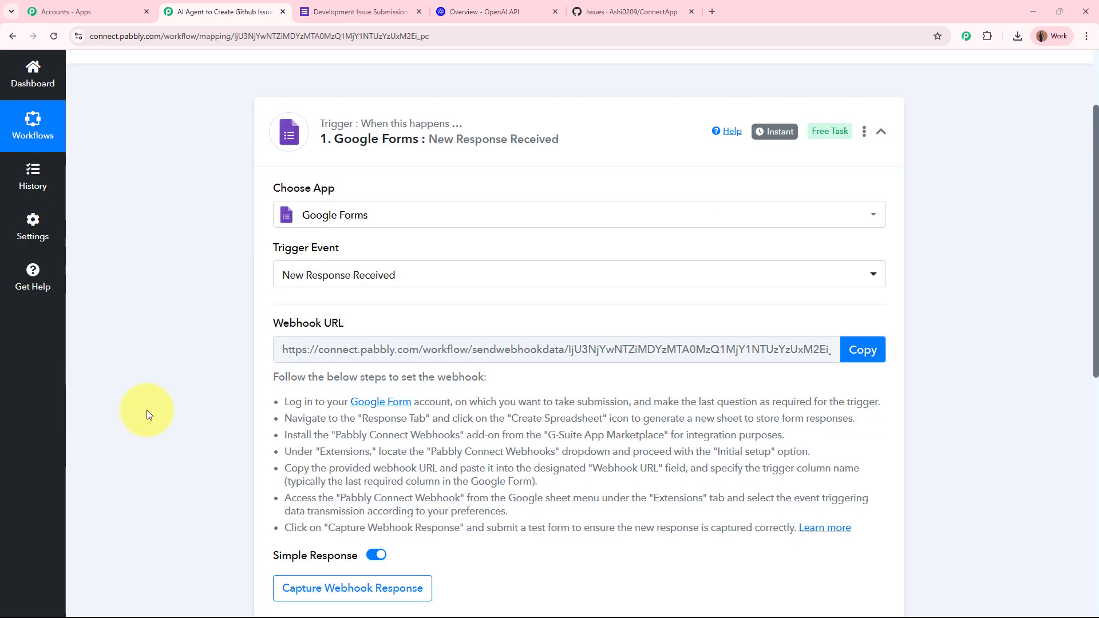
mouse_move(376, 318)
left_click_drag(376, 318, 233, 331)
left_click(211, 342)
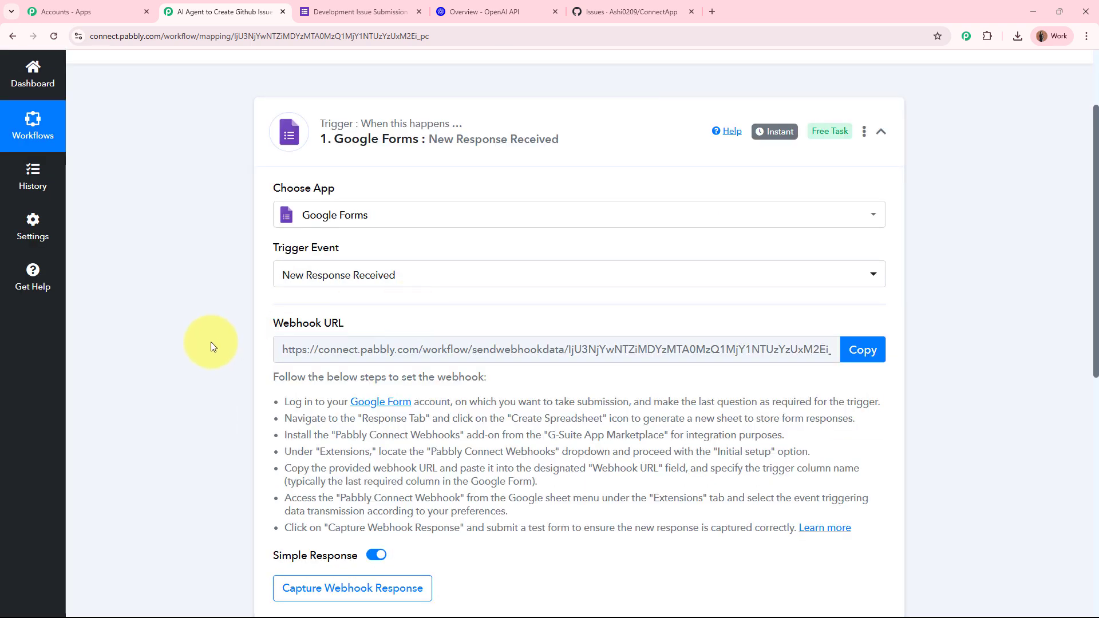
scroll(211, 342, "down", 2)
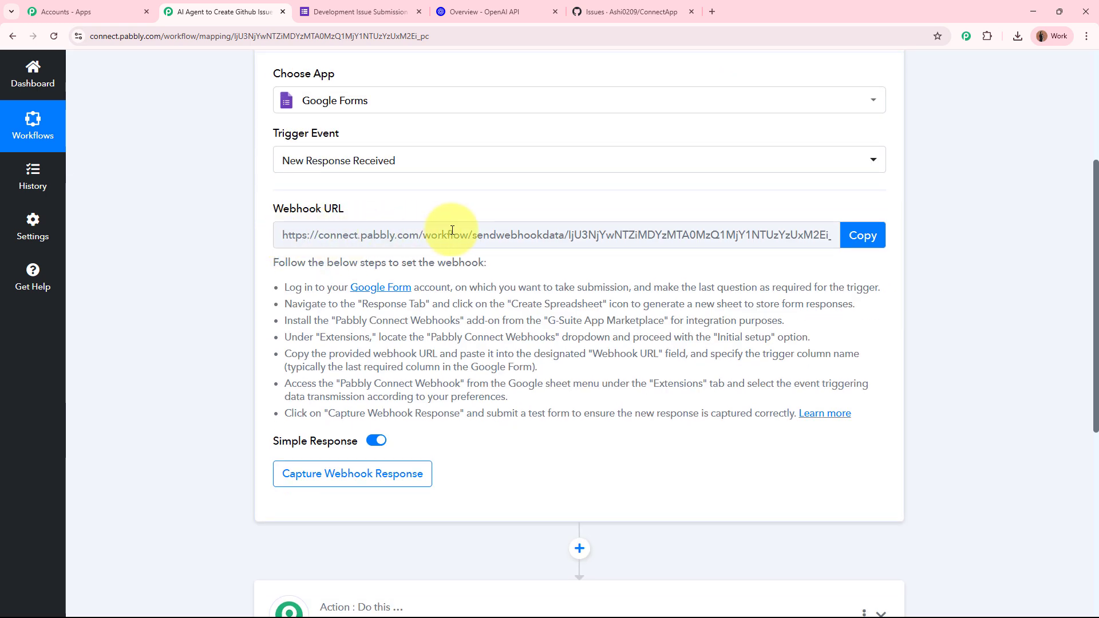
left_click_drag(278, 261, 954, 402)
left_click(954, 402)
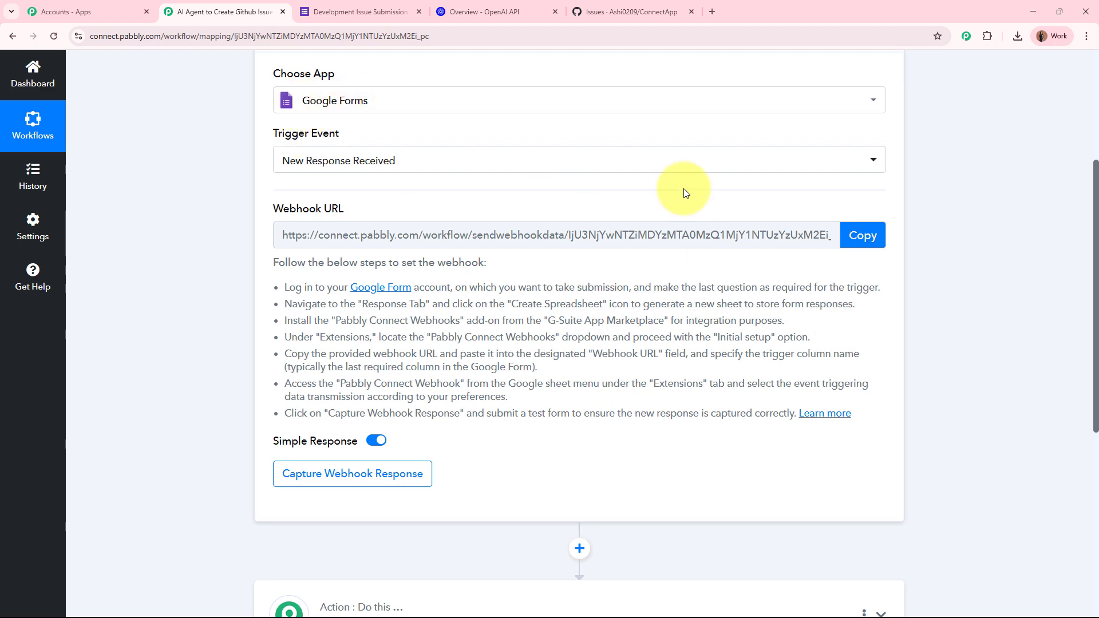
left_click(862, 235)
scroll(909, 255, "up", 4)
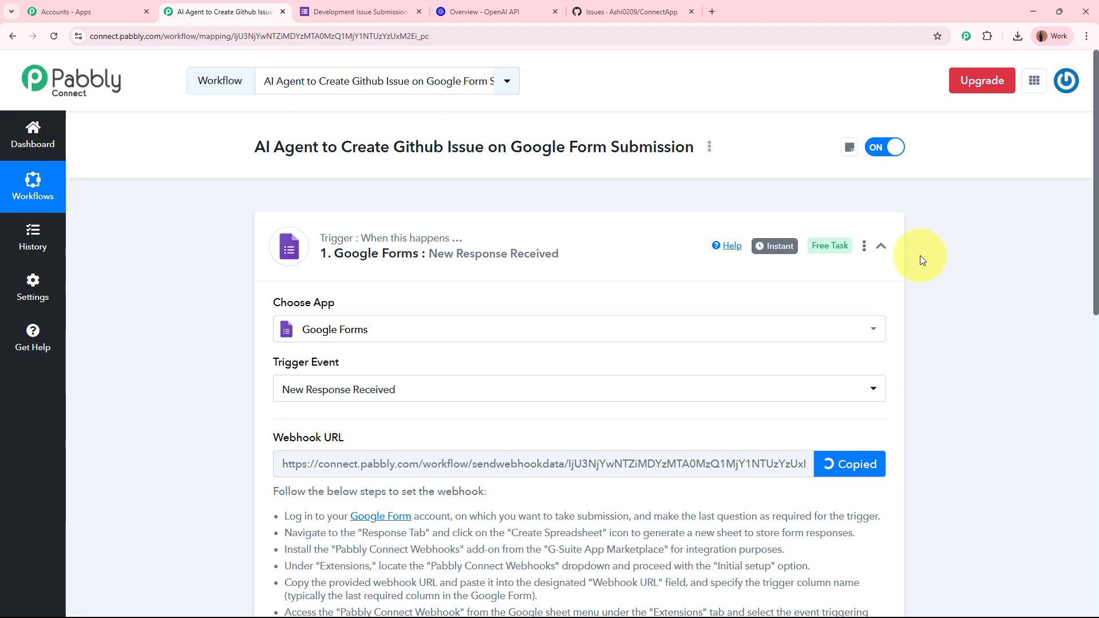
left_click(310, 7)
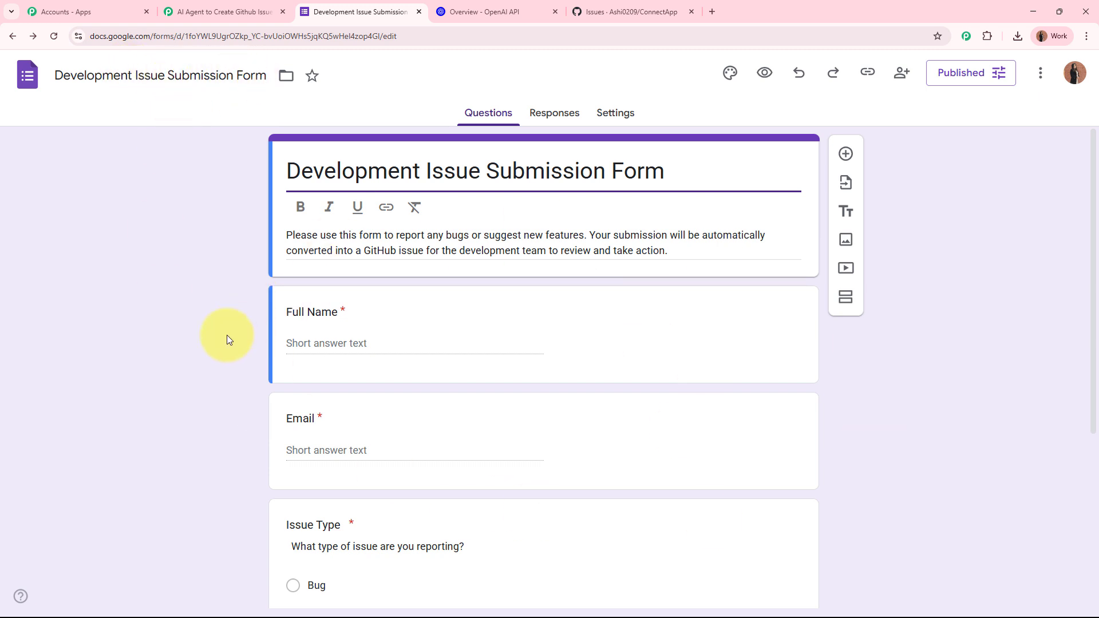
Step: Link the form's responses to a newly created Google spreadsheet from the Responses tab
scroll(227, 339, "down", 5)
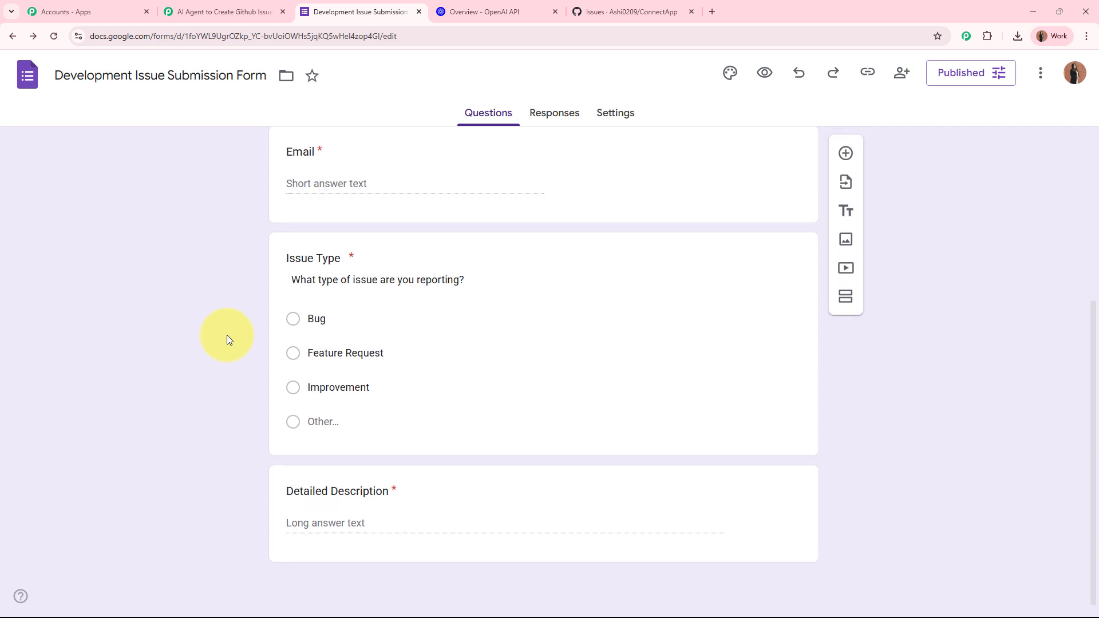
scroll(227, 335, "up", 5)
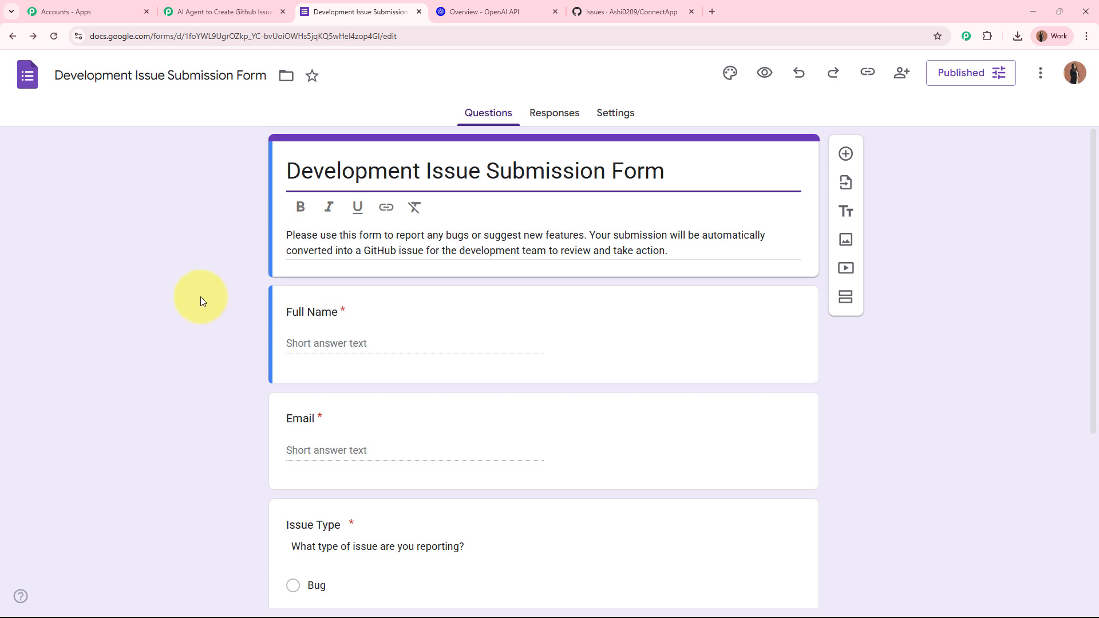
left_click(549, 112)
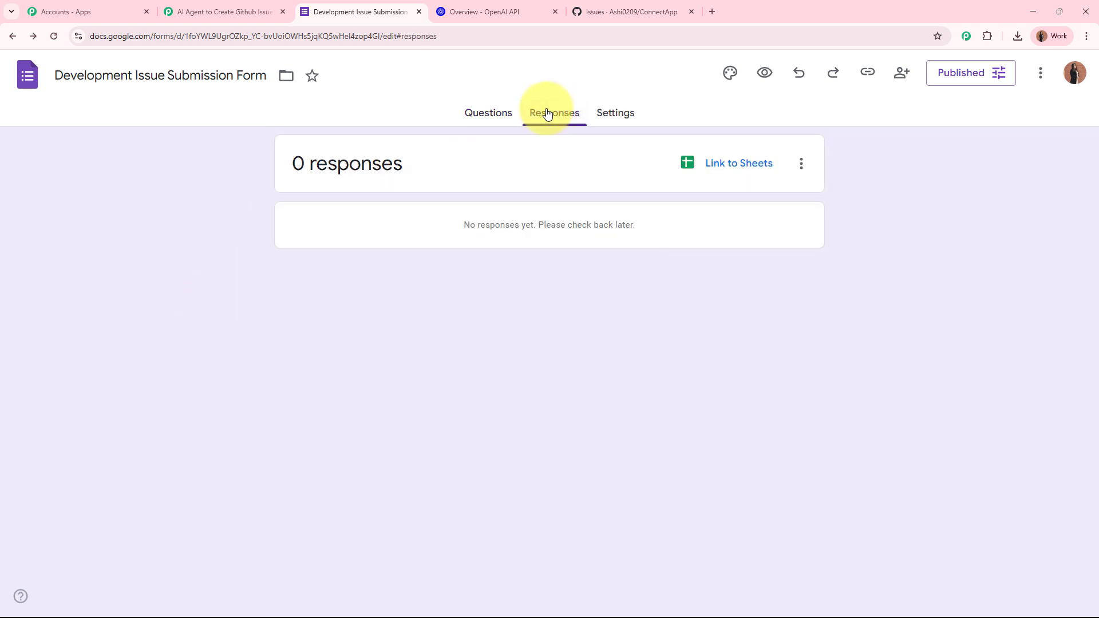
left_click(742, 163)
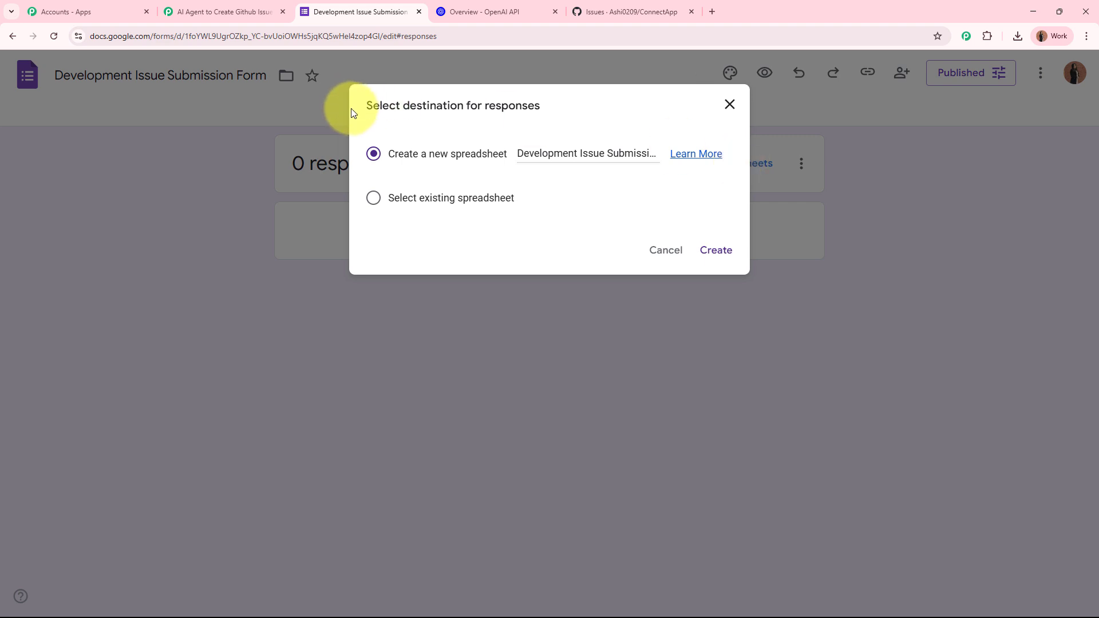
left_click_drag(370, 105, 591, 106)
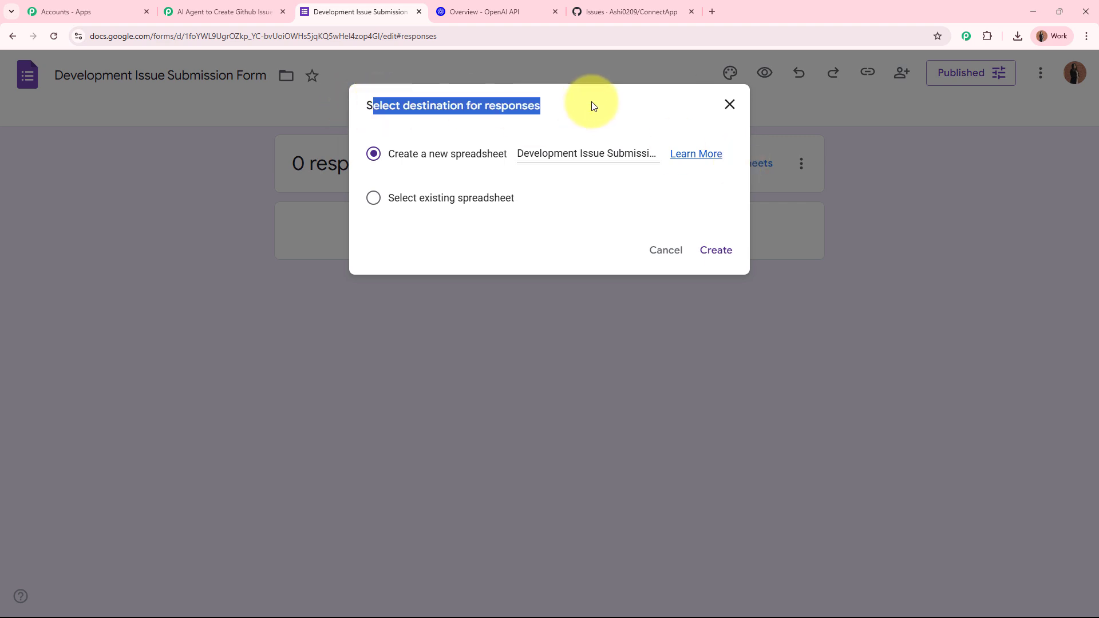
left_click(627, 105)
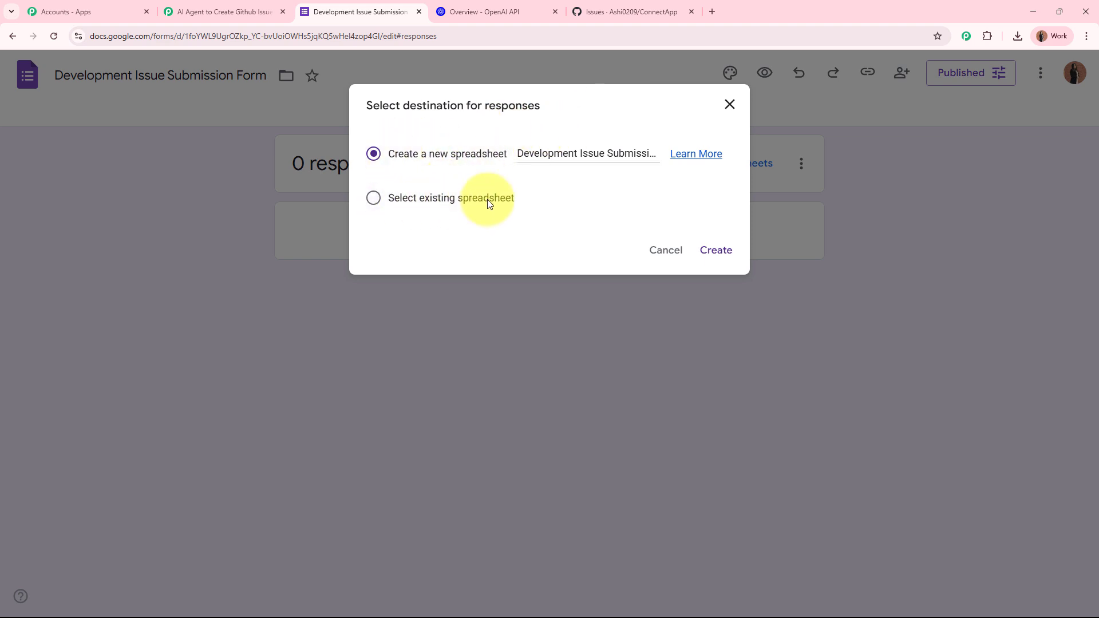
left_click(716, 251)
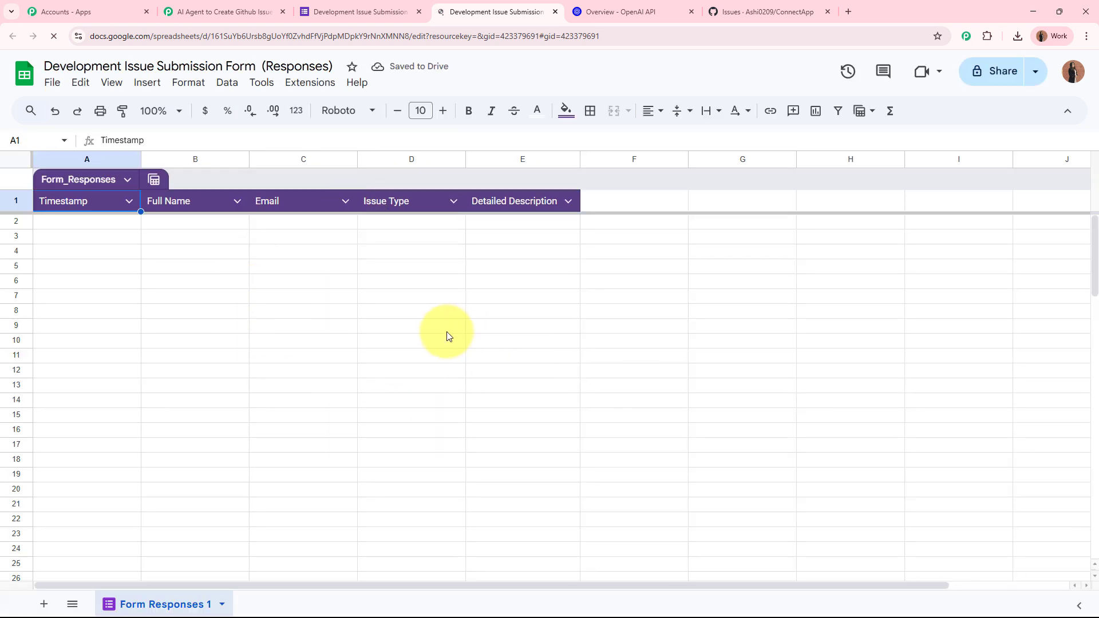
Step: Check the form's questions in the form editor
left_click(363, 11)
left_click(489, 113)
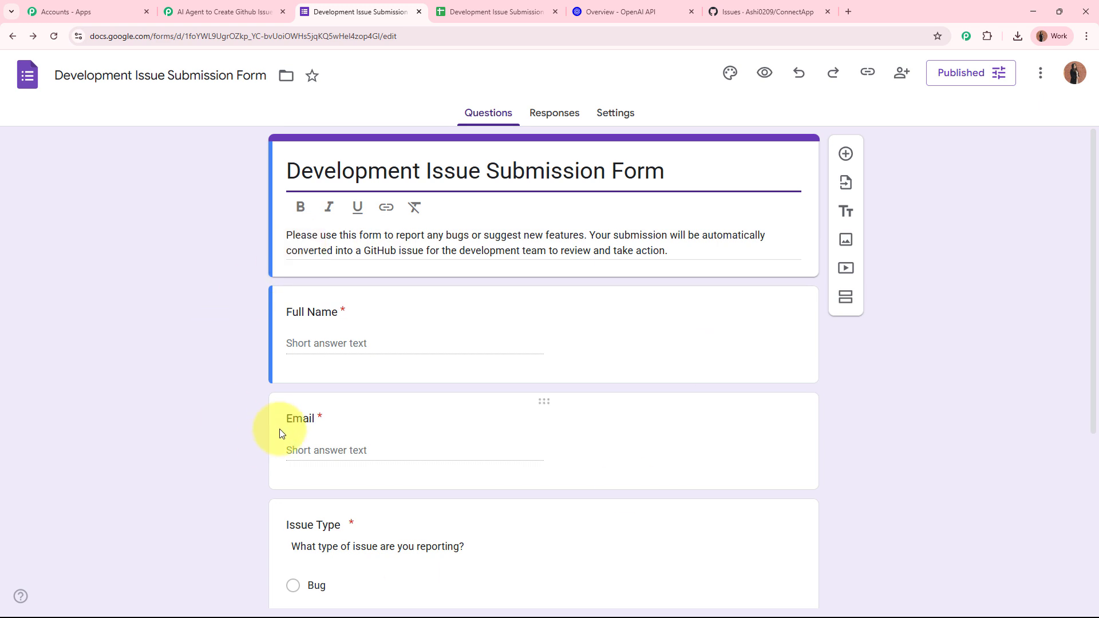
scroll(277, 428, "down", 5)
scroll(276, 423, "up", 5)
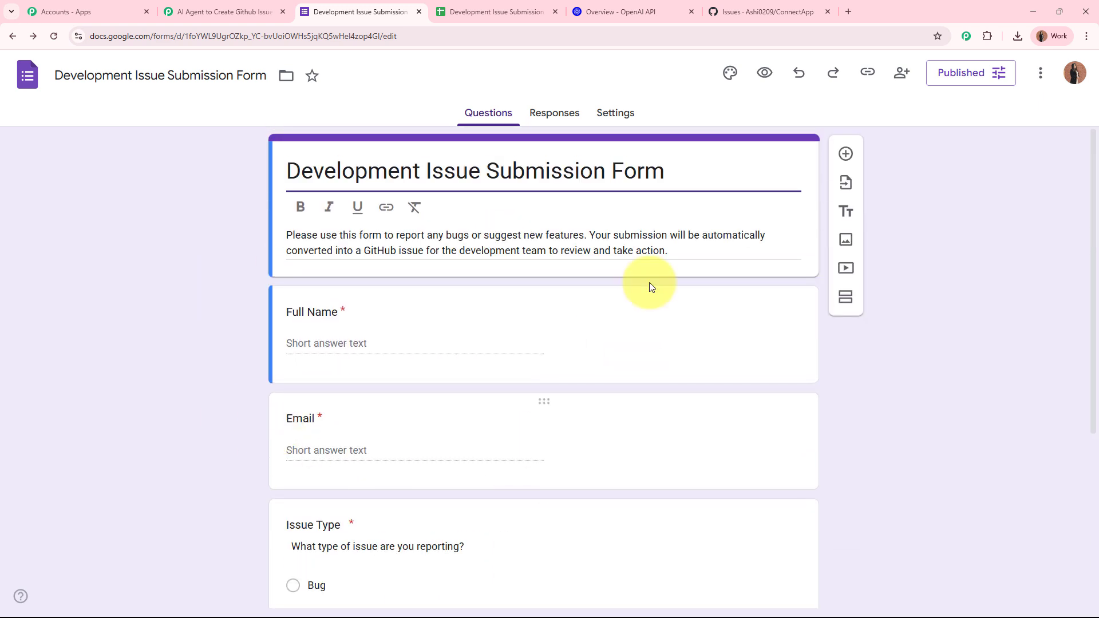
Step: Inspect the empty response rows under the five header columns, comparing with the Pabbly workflow
left_click(471, 6)
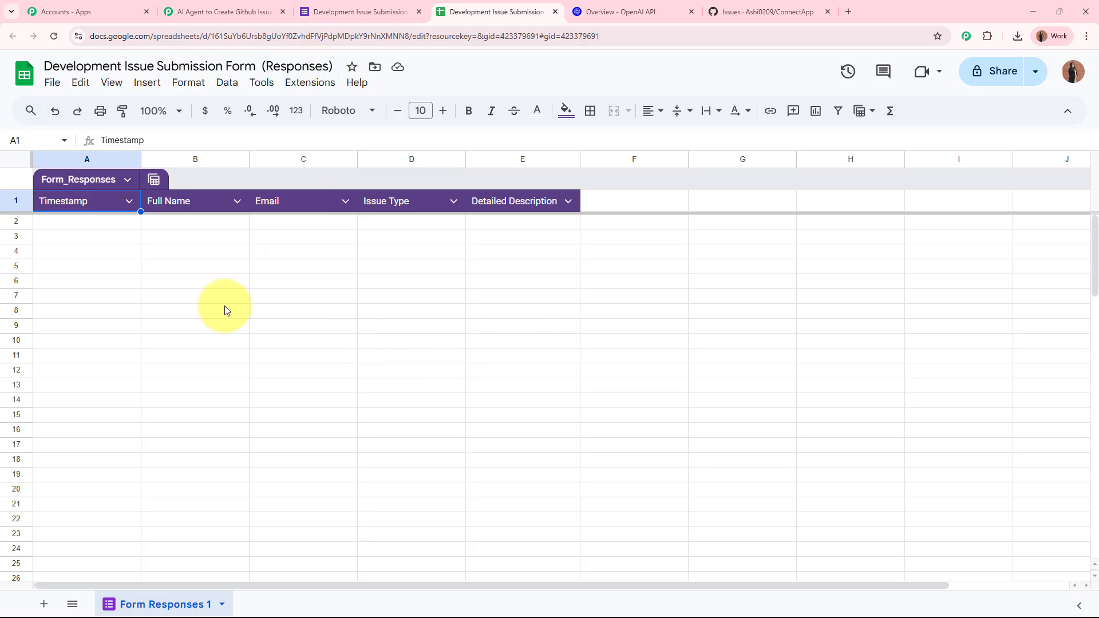
left_click_drag(64, 226, 626, 228)
left_click(577, 332)
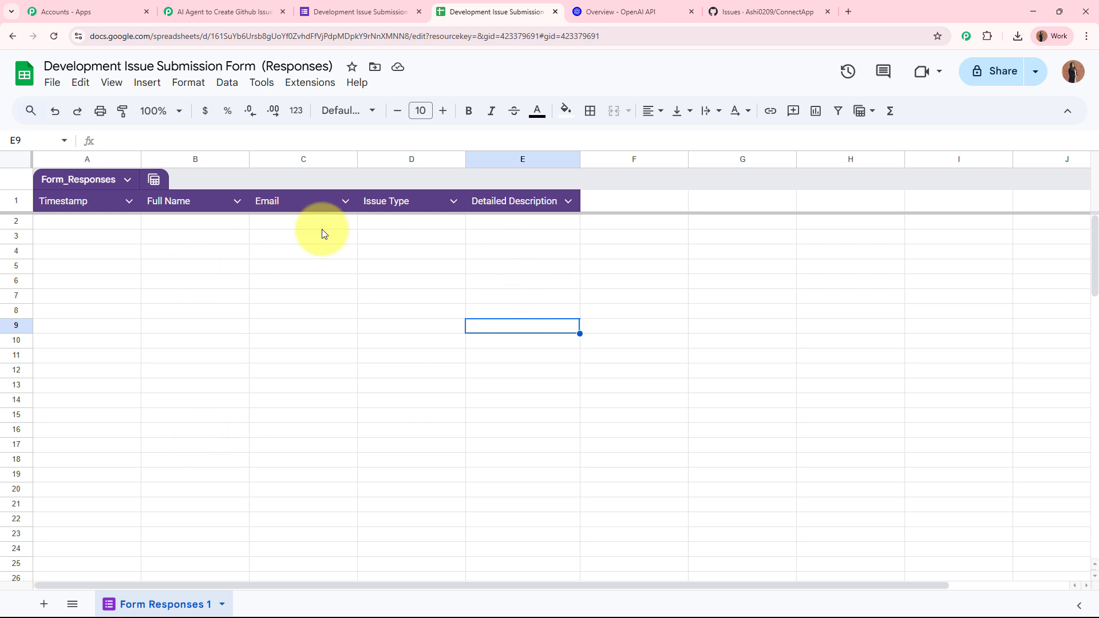
left_click(221, 9)
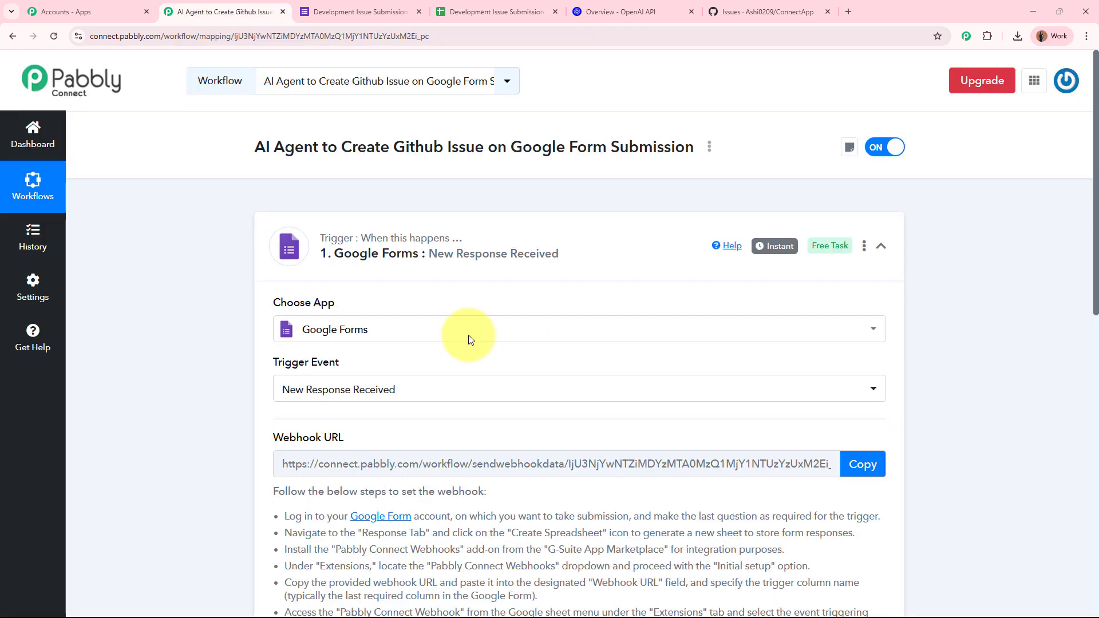
left_click(506, 6)
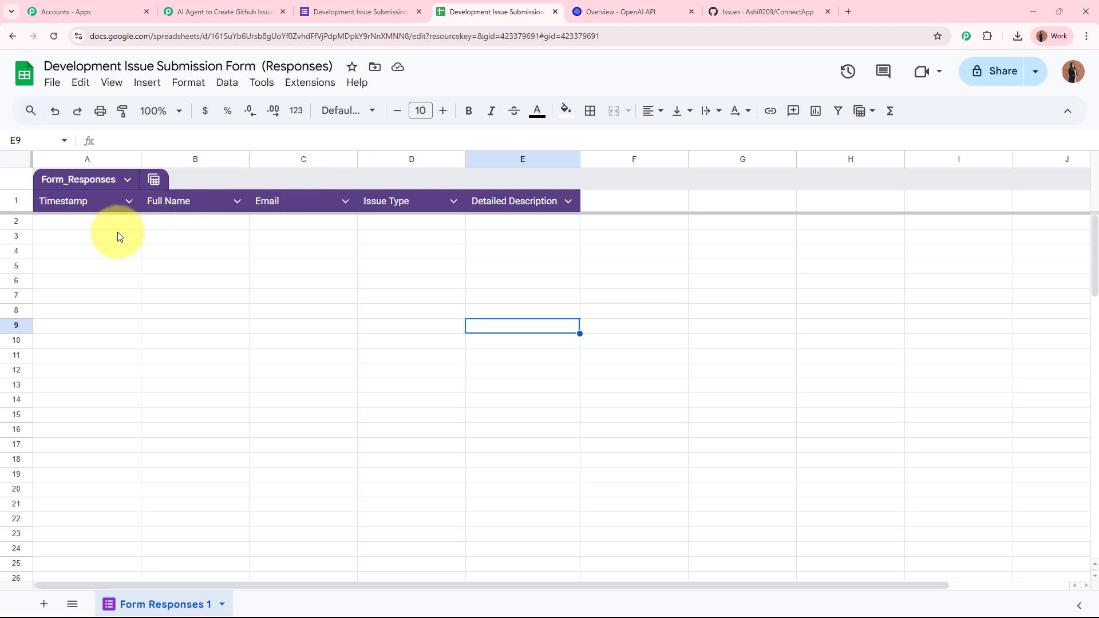
left_click_drag(118, 226, 559, 236)
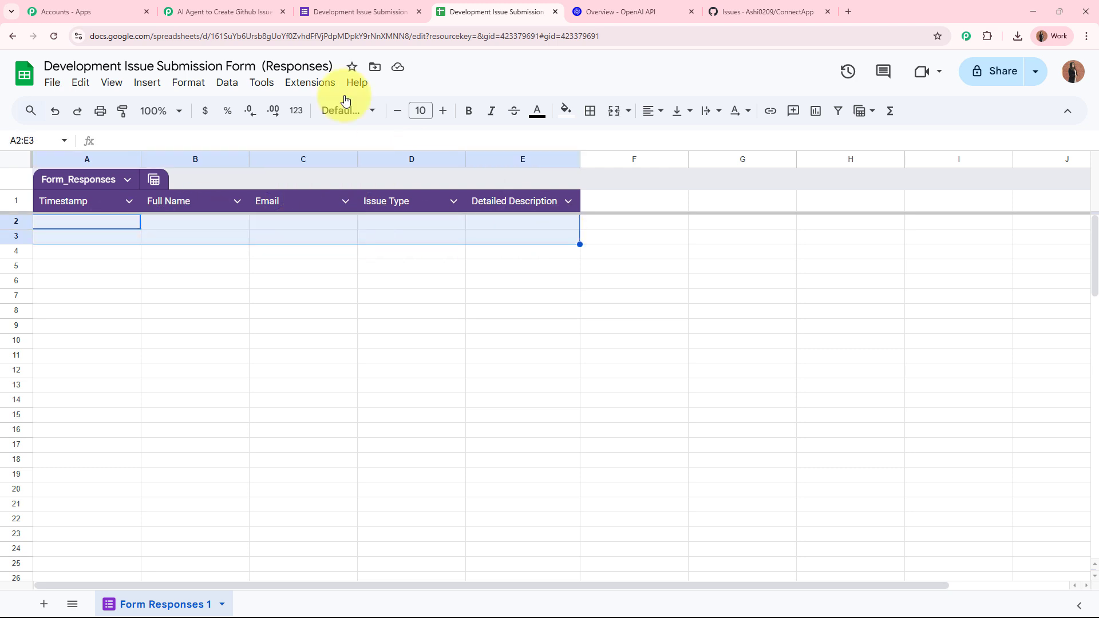
left_click(226, 11)
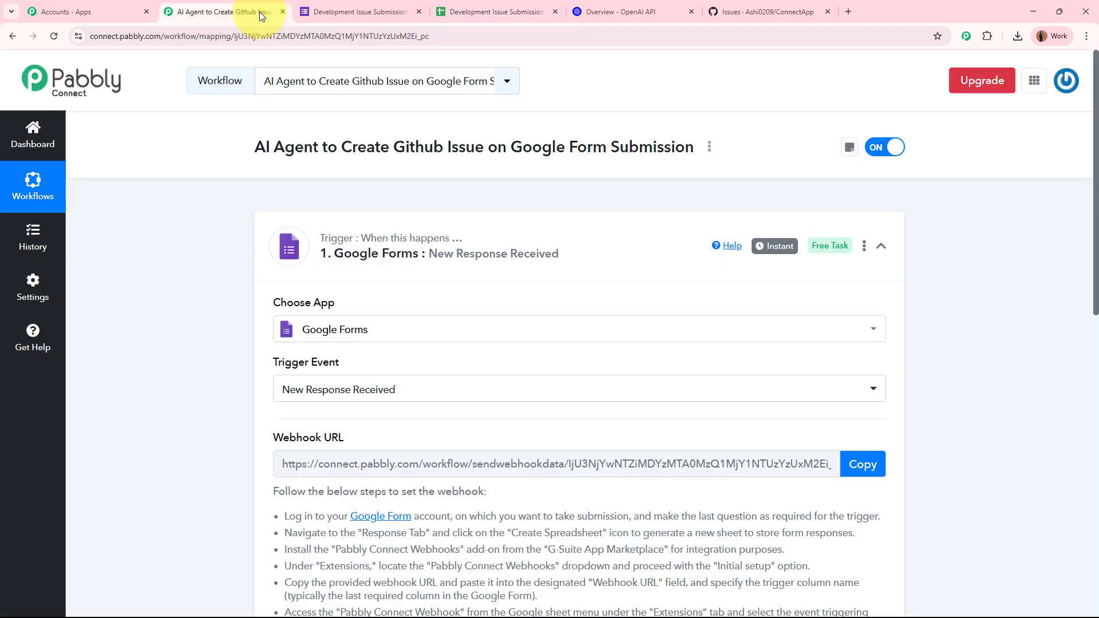
left_click(493, 11)
left_click(510, 441)
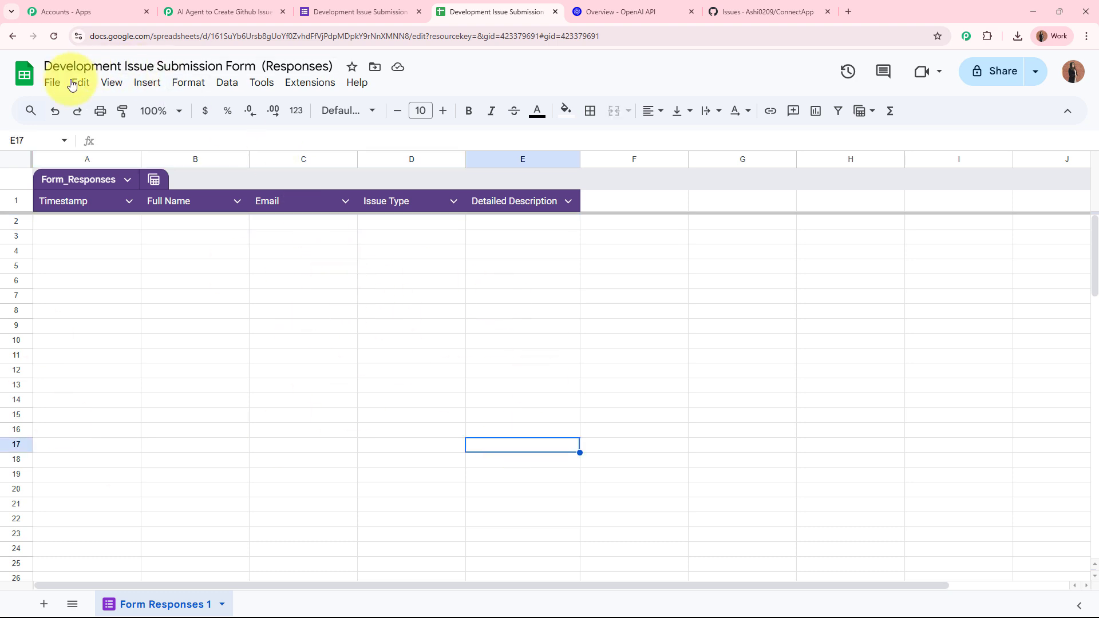
left_click(318, 86)
mouse_move(441, 113)
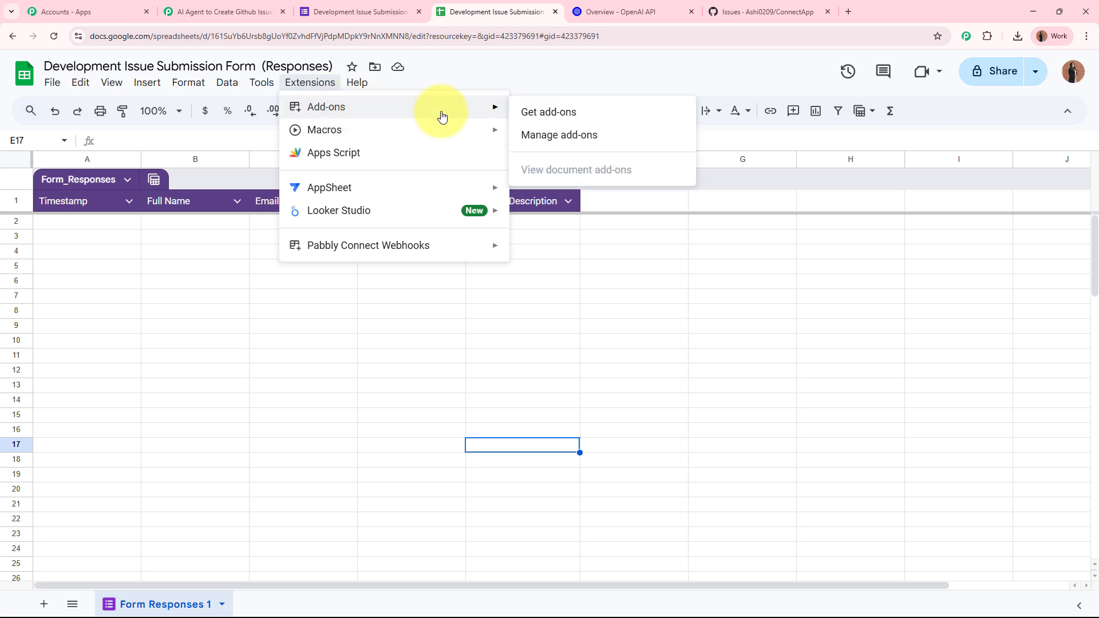
left_click(542, 111)
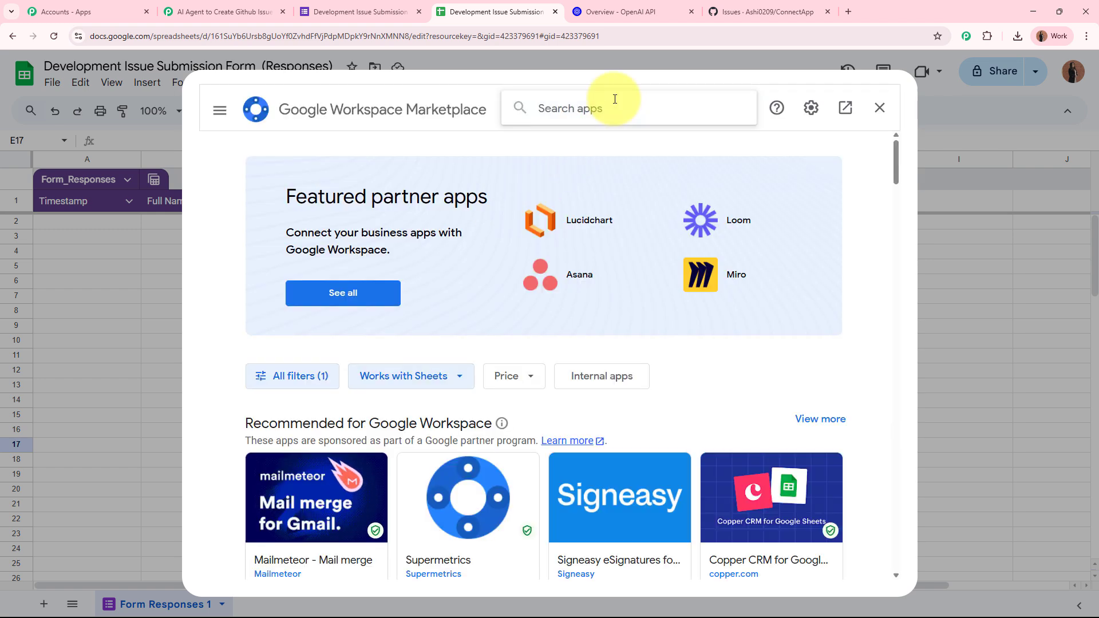
type("Pabbly")
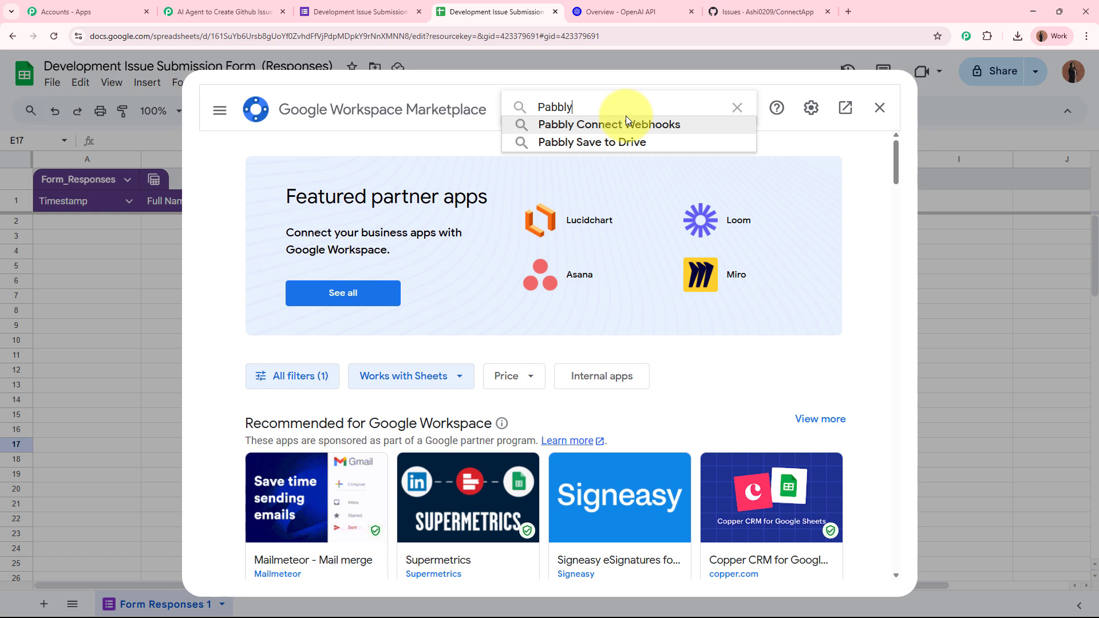
left_click(626, 121)
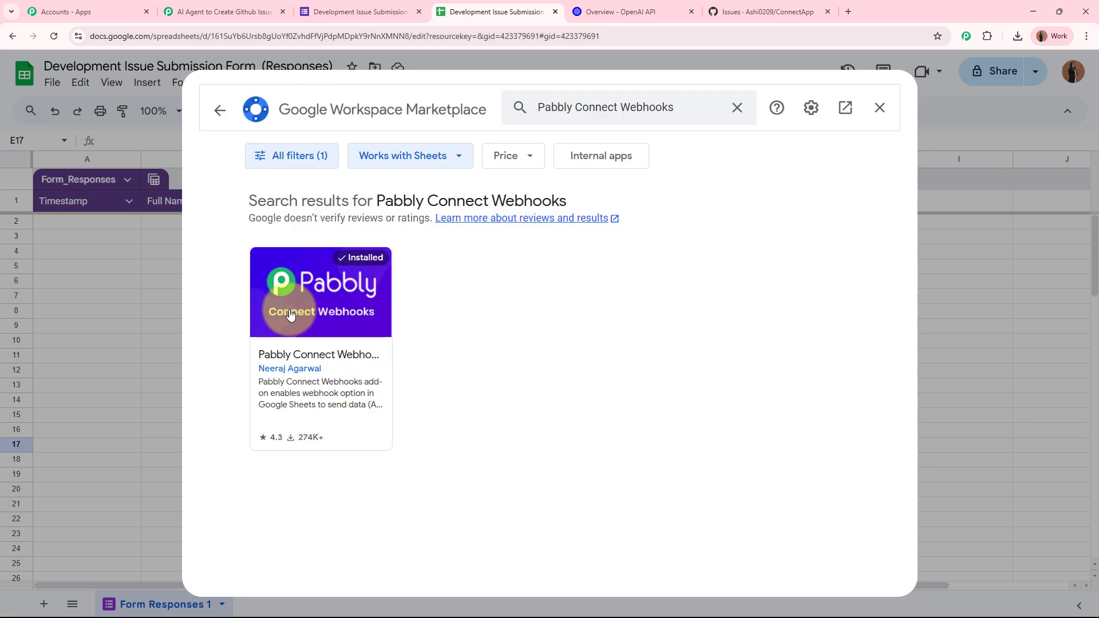
left_click(289, 312)
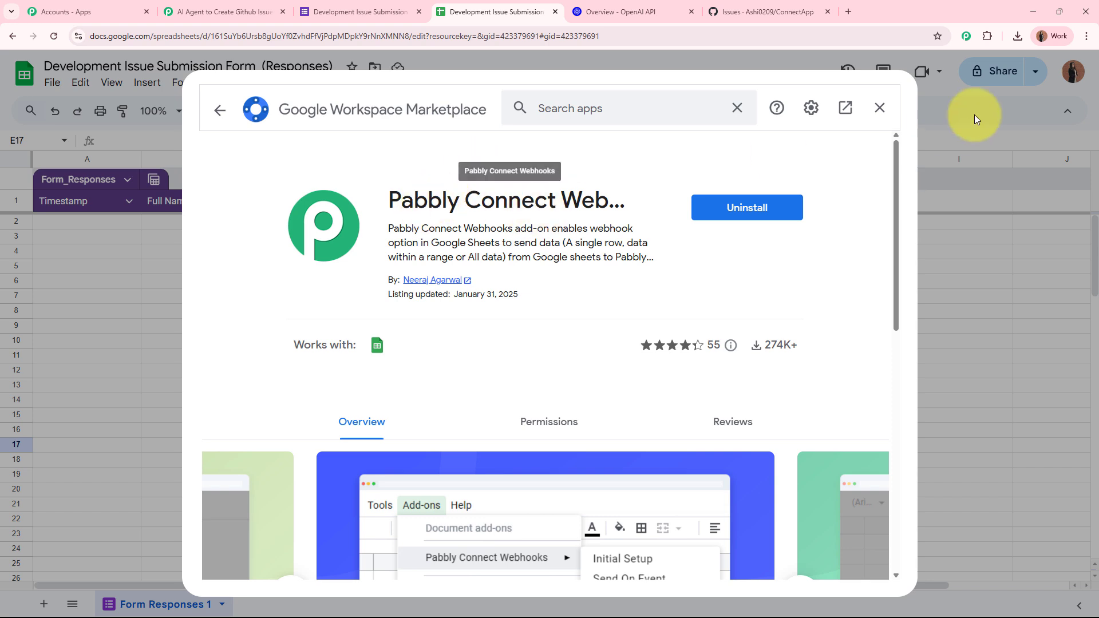
Step: Reload the sheet and paste the webhook URL into Pabbly Connect Webhooks Initial Setup
left_click(879, 107)
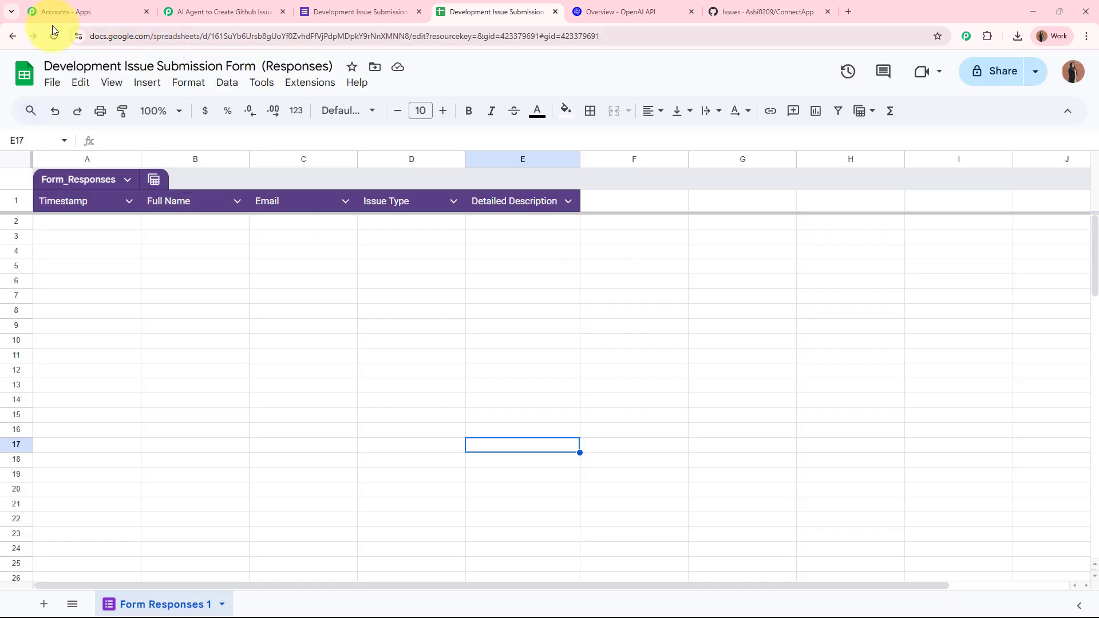
left_click(53, 36)
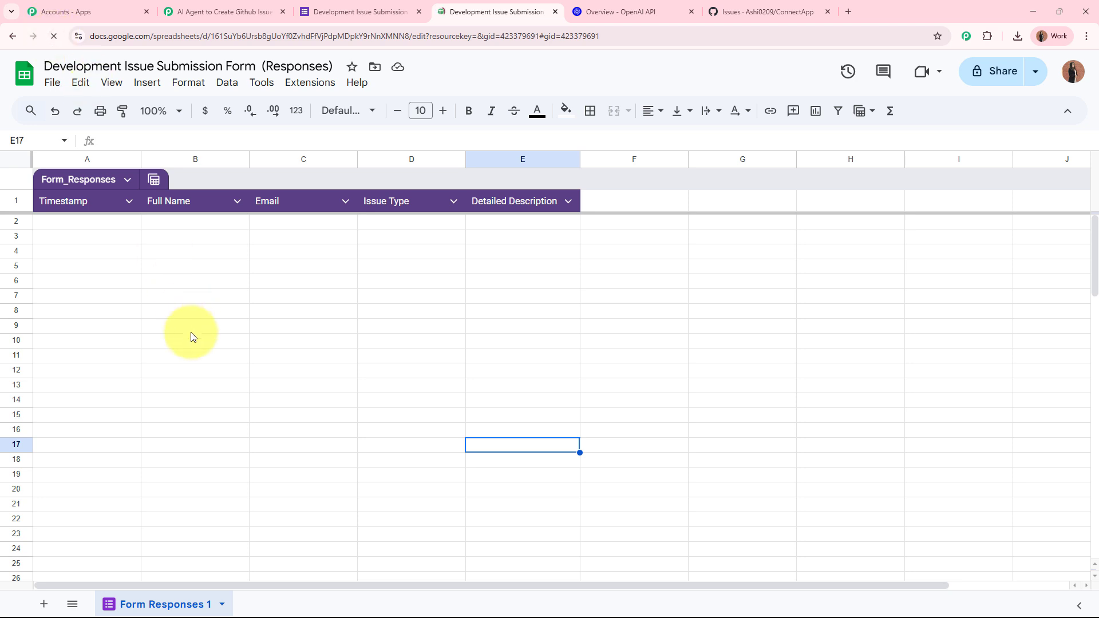
left_click(321, 85)
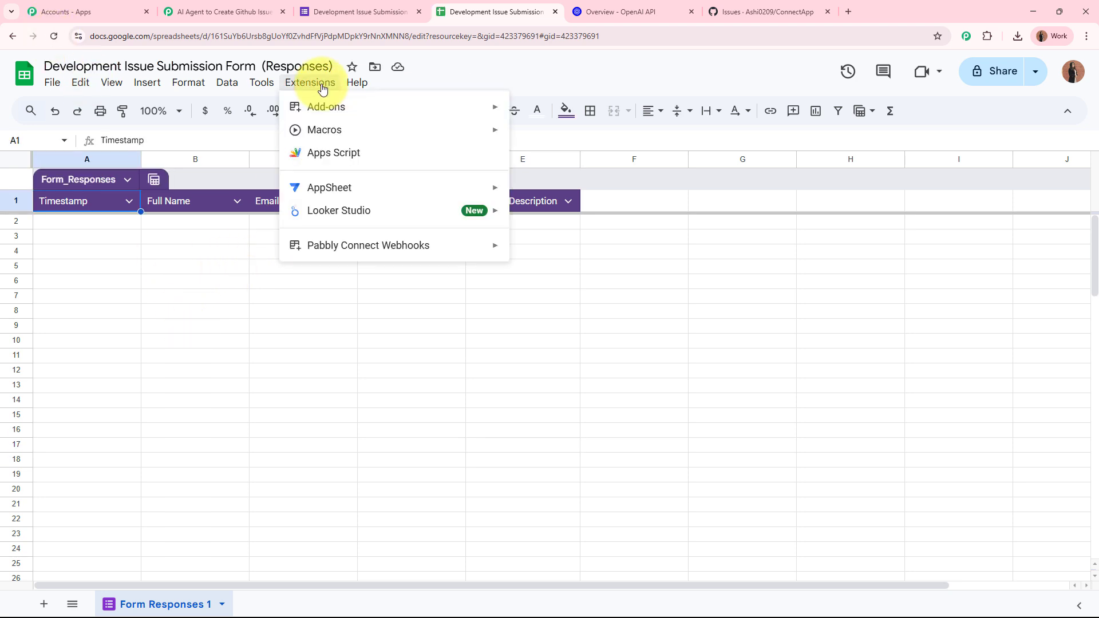
mouse_move(361, 247)
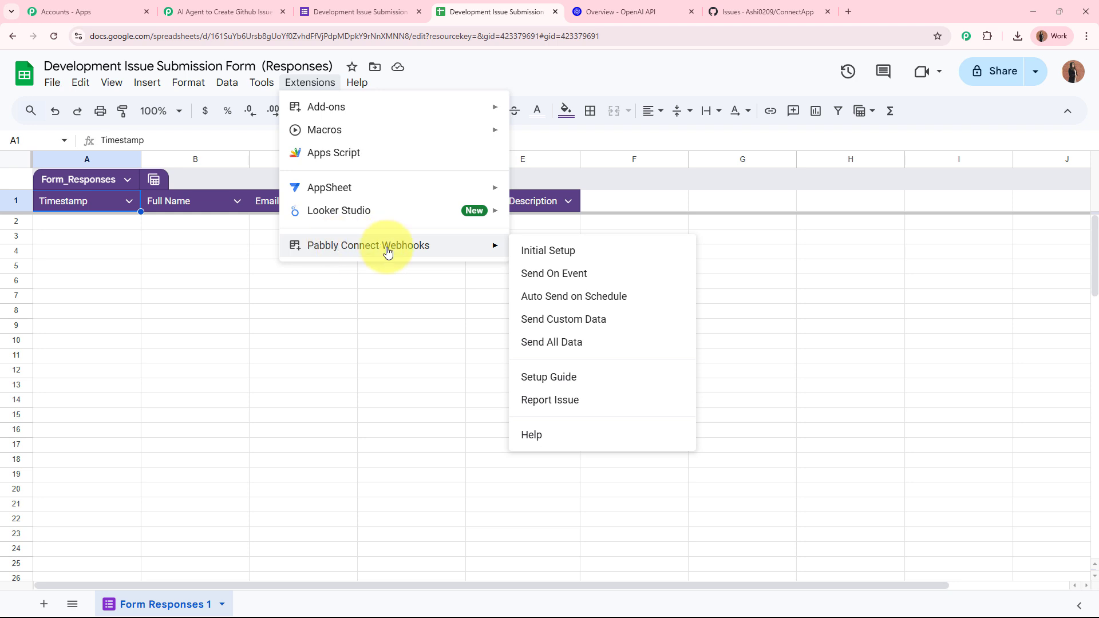
left_click(603, 262)
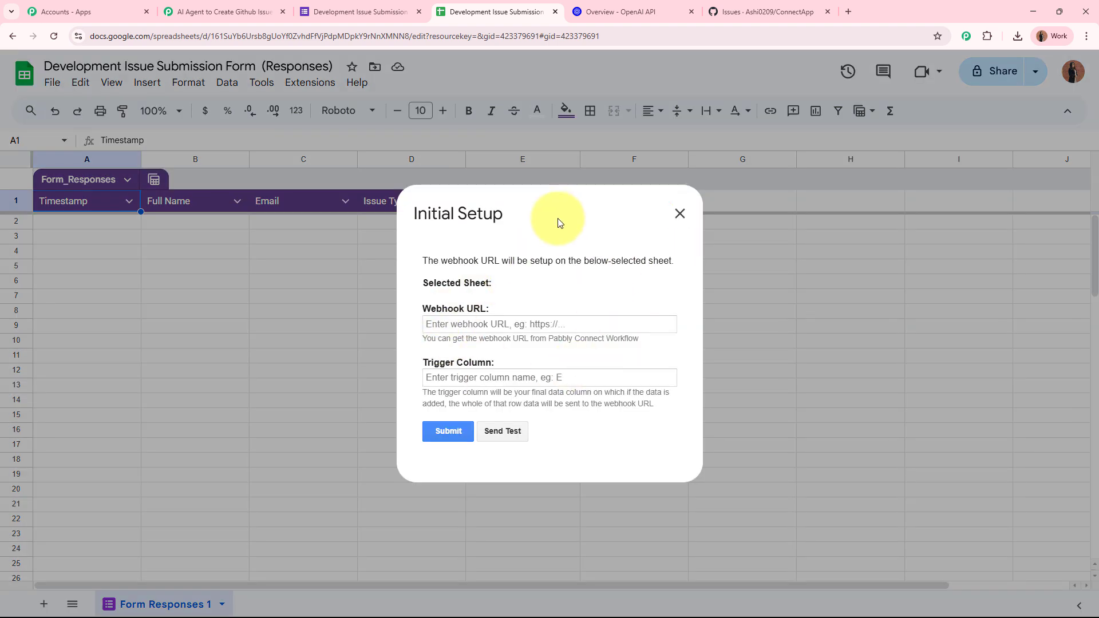
left_click_drag(421, 309, 517, 310)
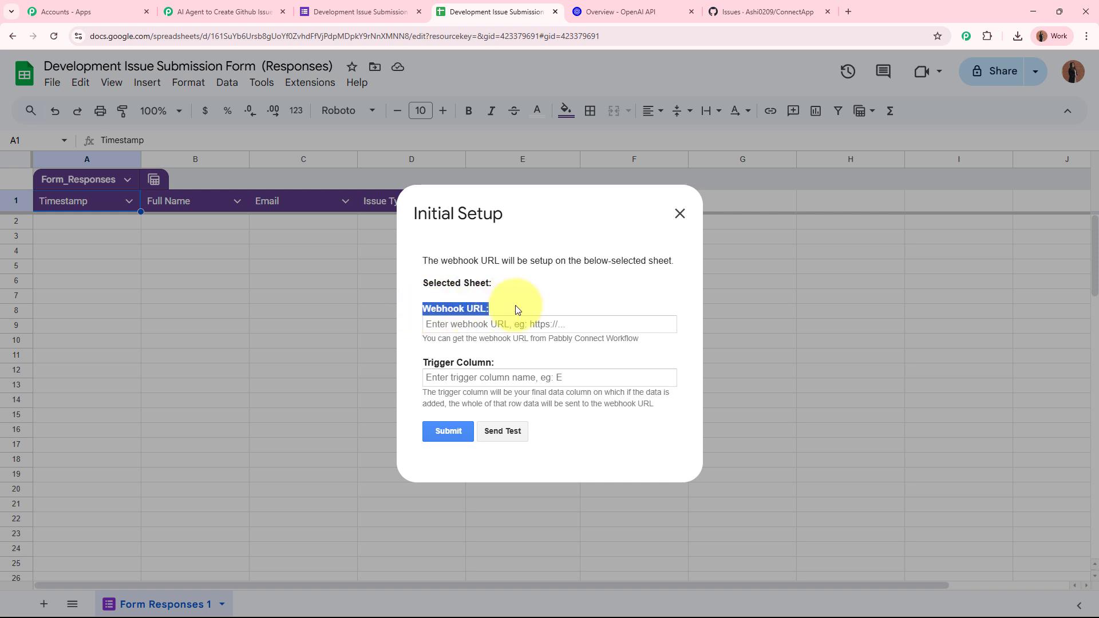
left_click_drag(423, 361, 517, 361)
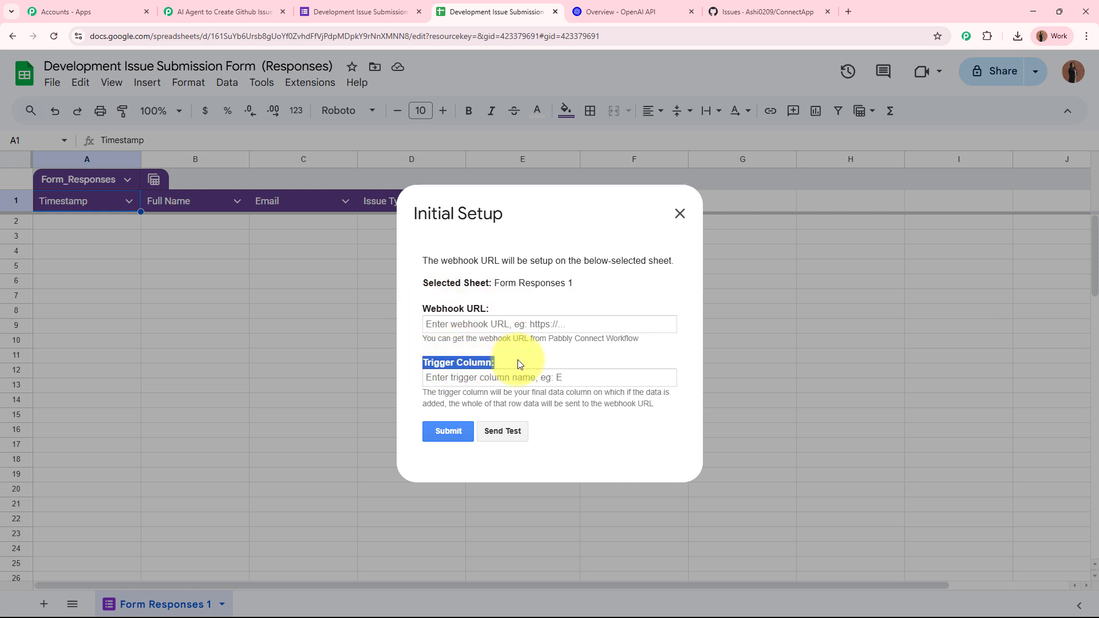
left_click(522, 324)
key("ctrl+v")
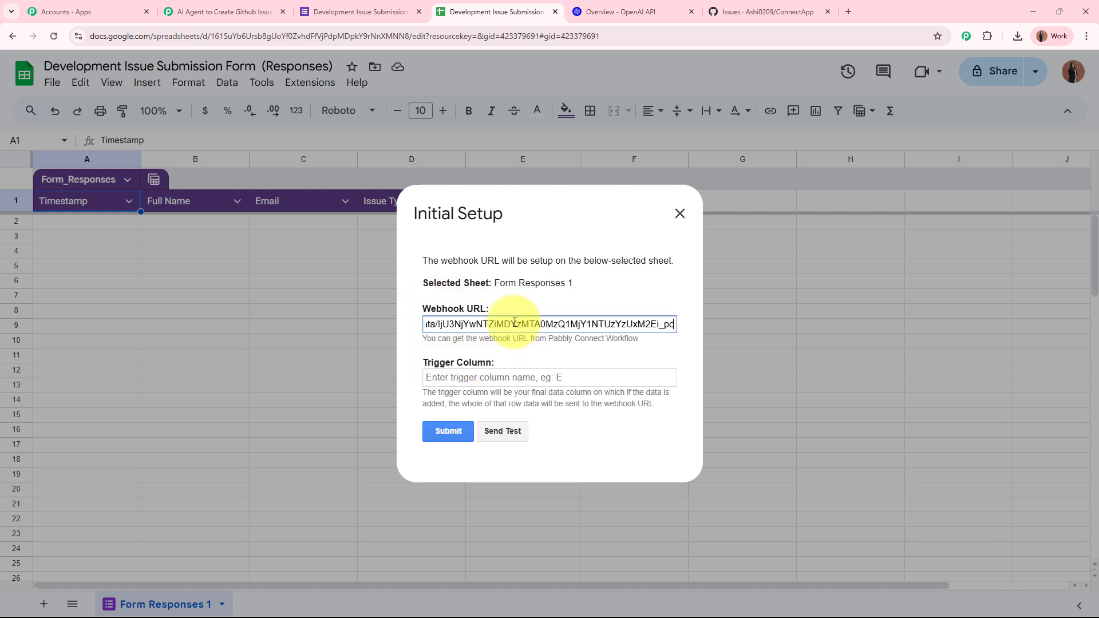
left_click(559, 359)
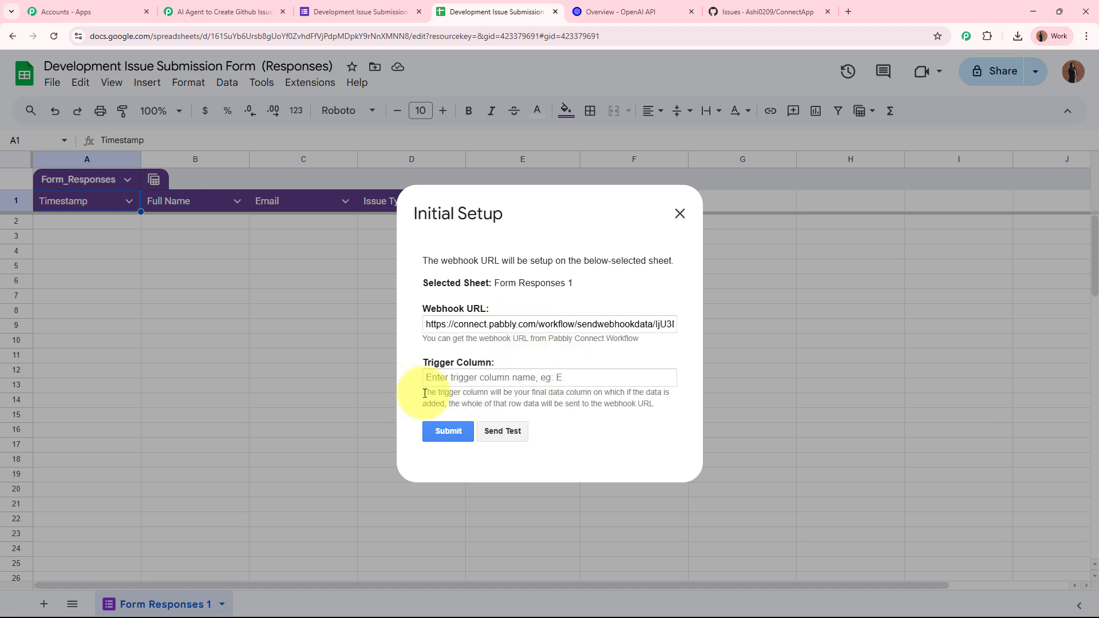
Step: Enter E as the trigger column, submit the setup, and close the dialog
left_click_drag(424, 393, 680, 408)
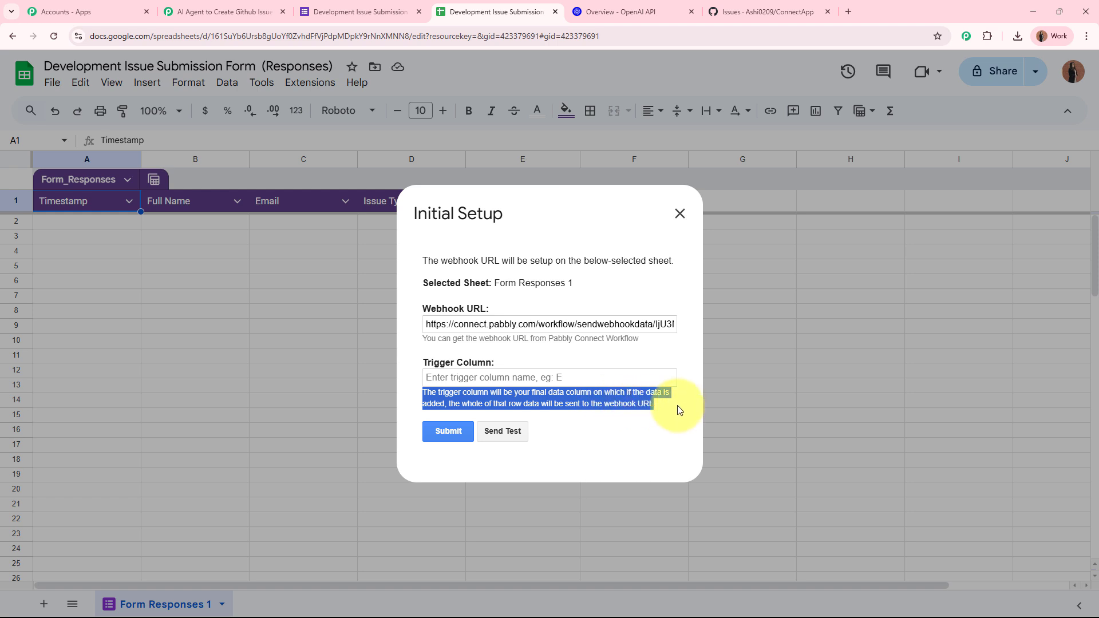
left_click(677, 405)
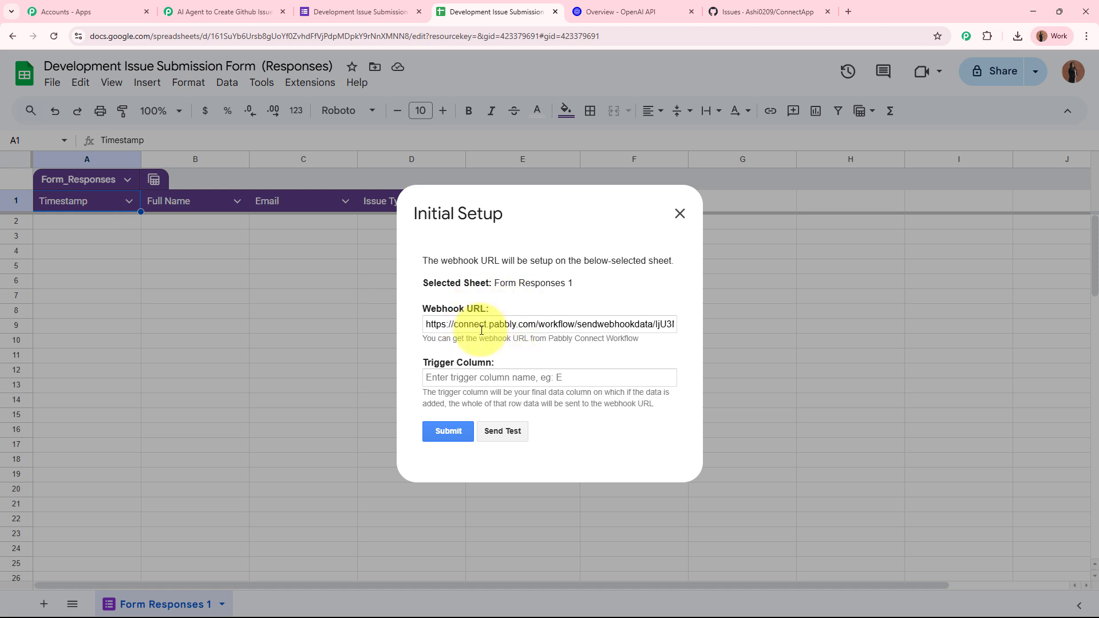
left_click(473, 377)
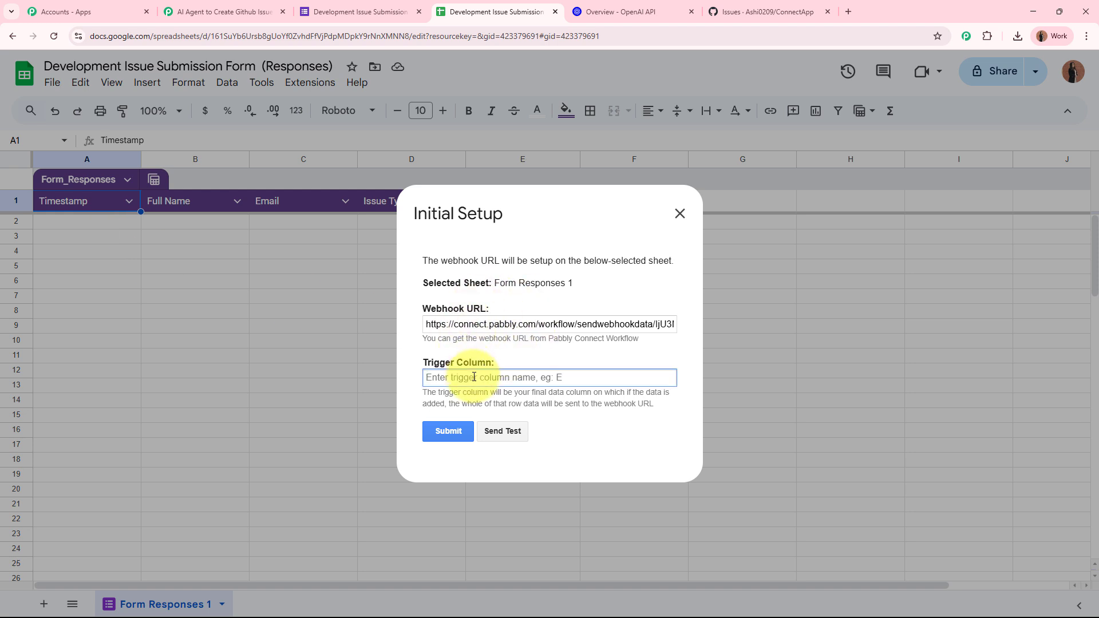
type("E")
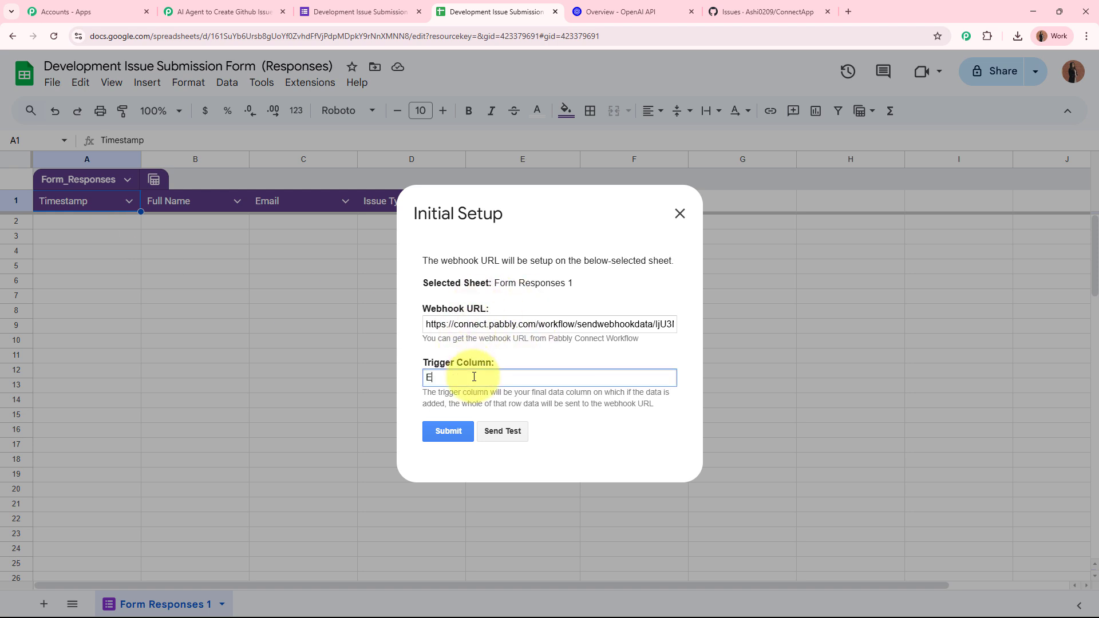
left_click(447, 431)
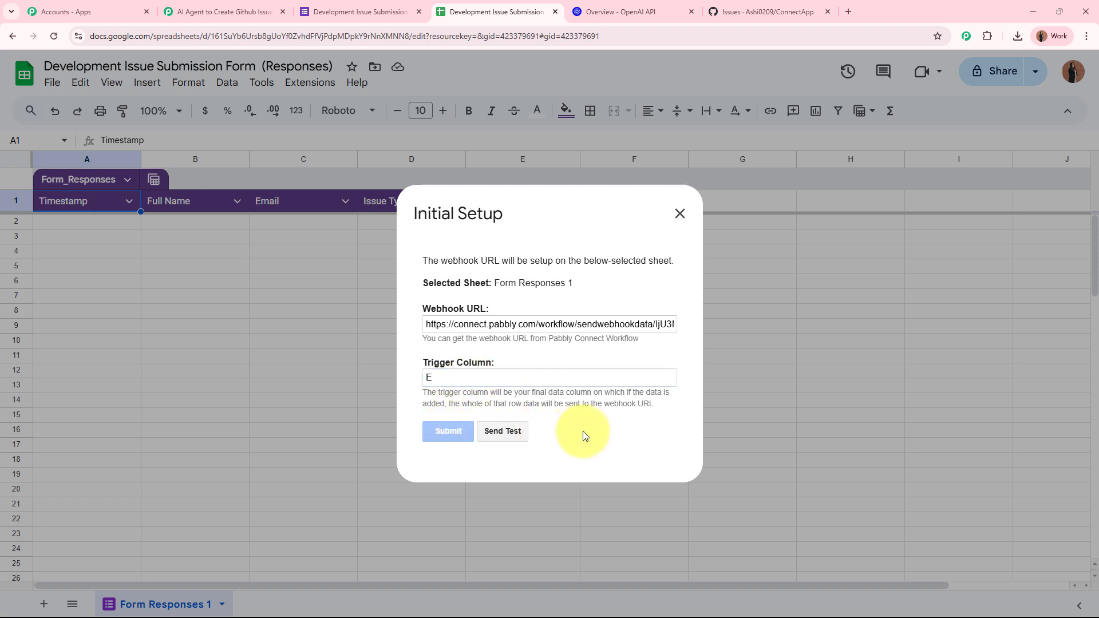
left_click_drag(579, 438, 373, 443)
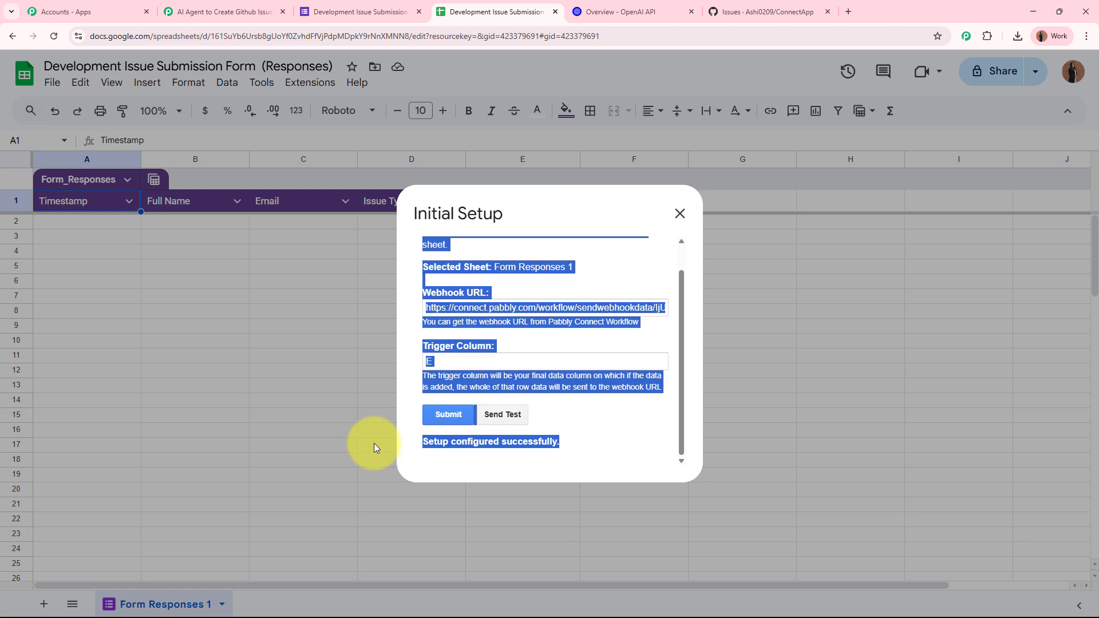
left_click(679, 212)
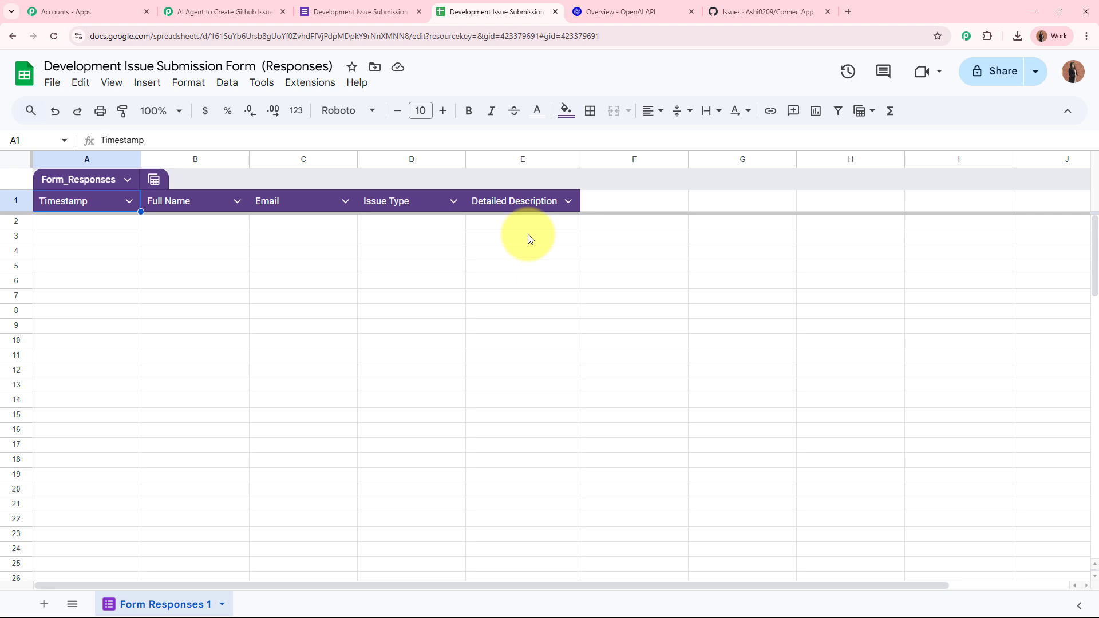
Step: Enable Pabbly Connect Webhooks Send On Event for new response rows
left_click(312, 82)
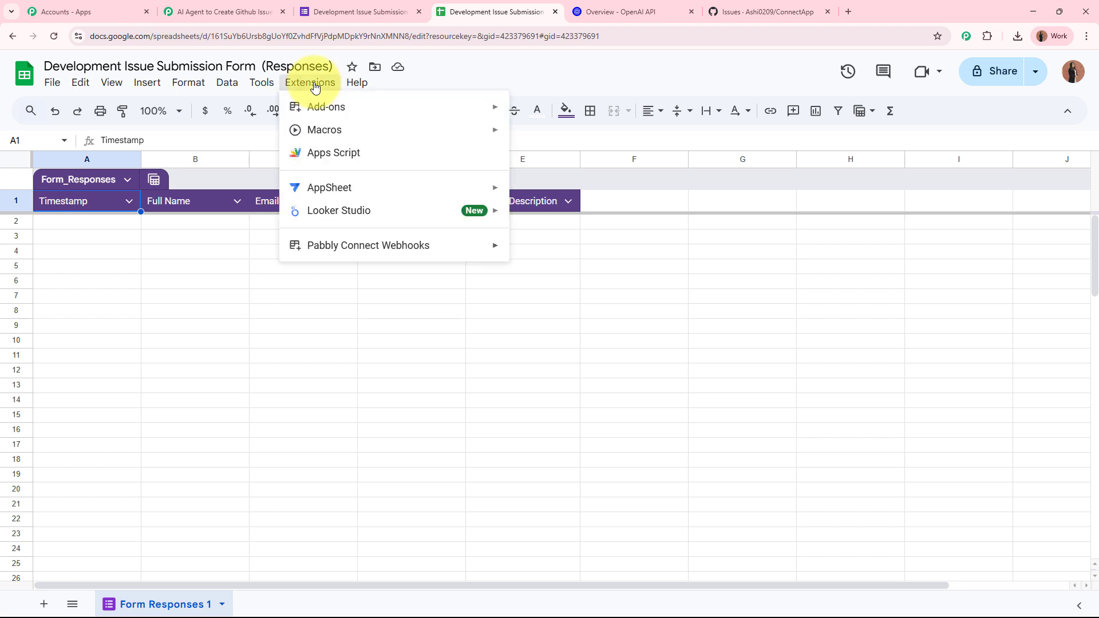
mouse_move(344, 247)
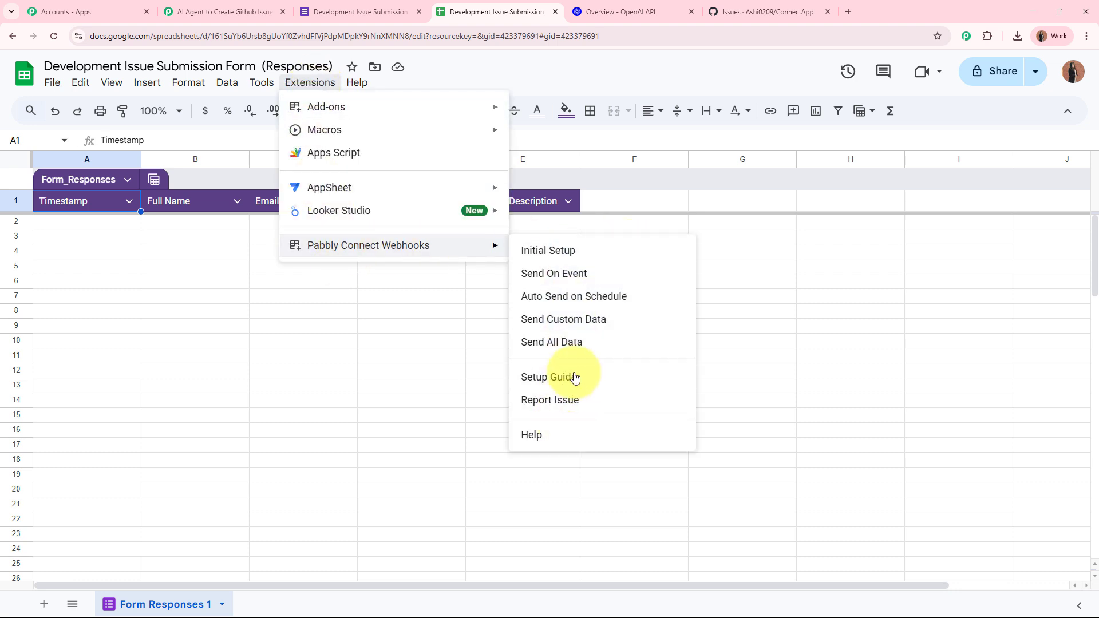
left_click(581, 276)
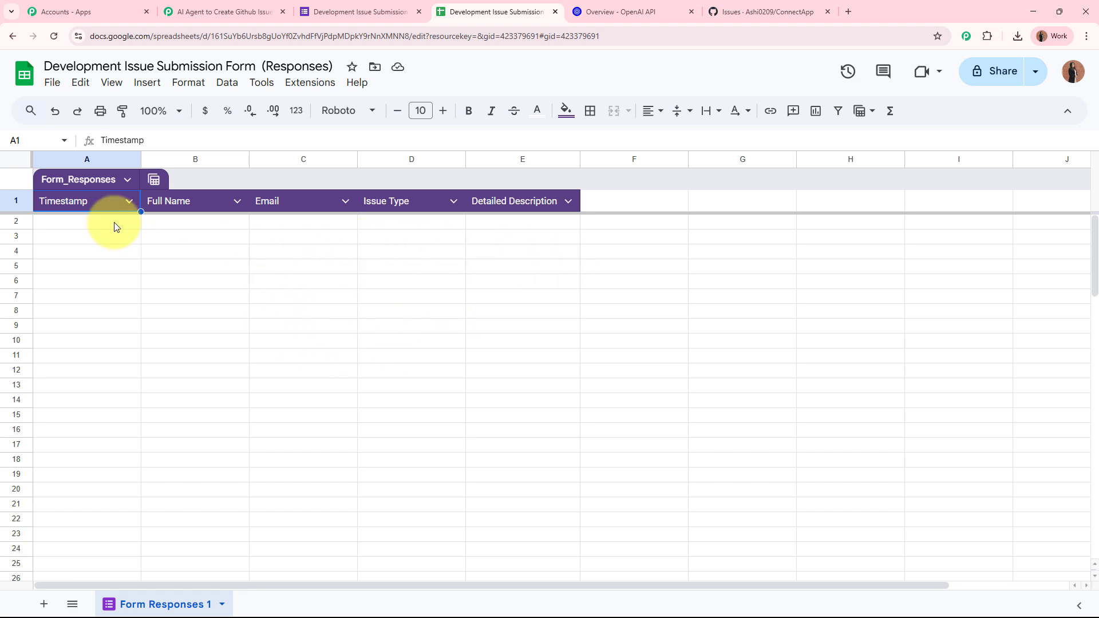
left_click_drag(112, 225, 591, 225)
left_click(569, 269)
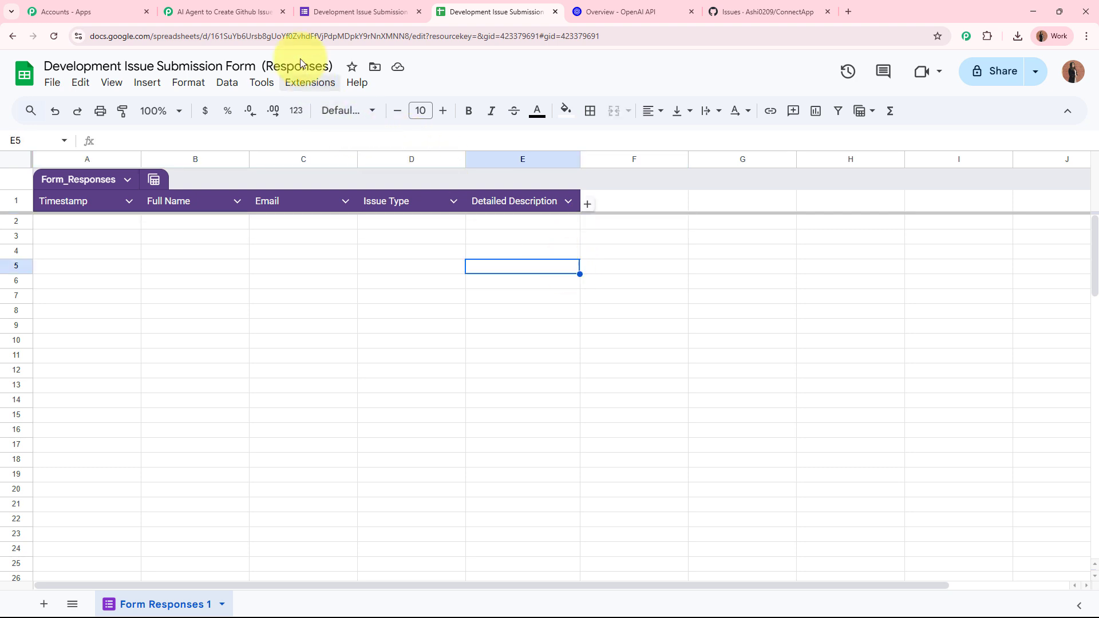
Step: Recheck the extension menu in the sheet, then return to the Pabbly Connect workflow
left_click(235, 12)
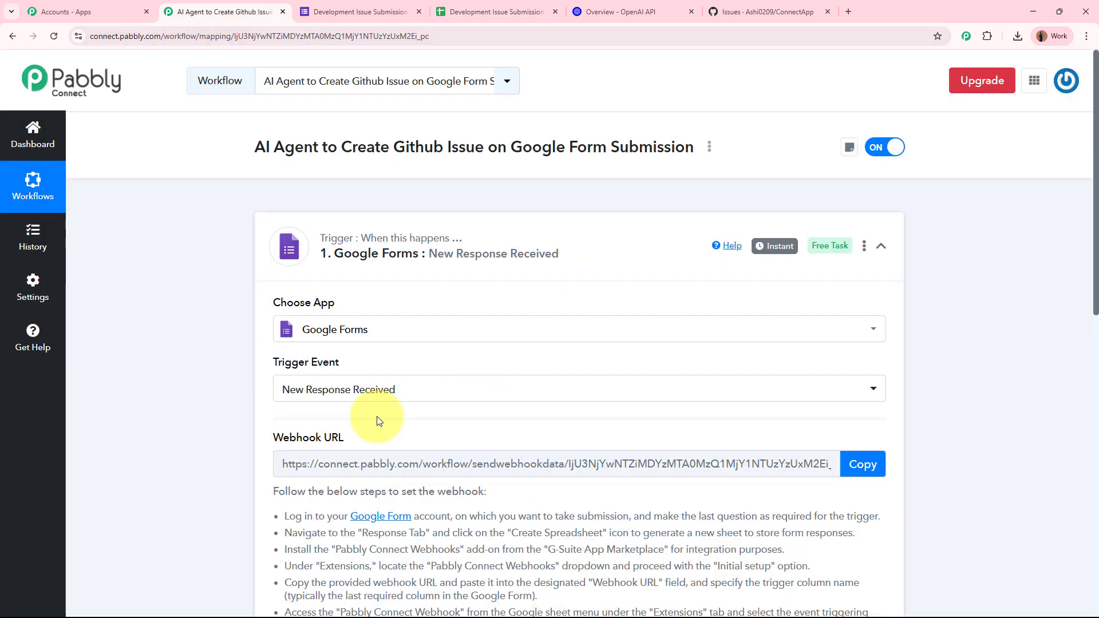
left_click(511, 11)
left_click(295, 86)
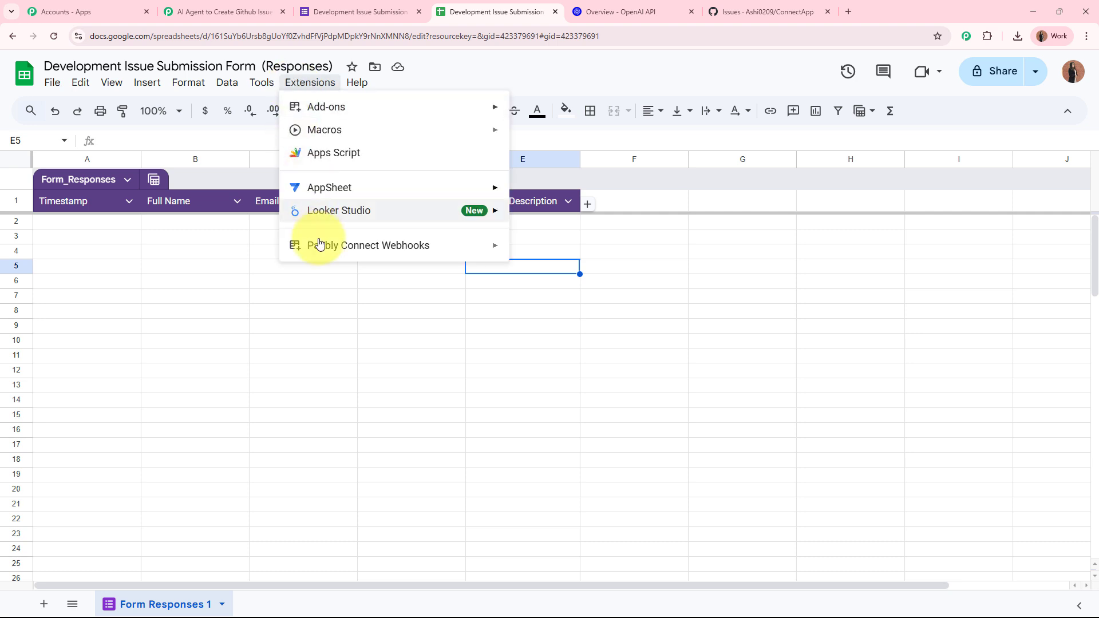
mouse_move(320, 246)
left_click(416, 387)
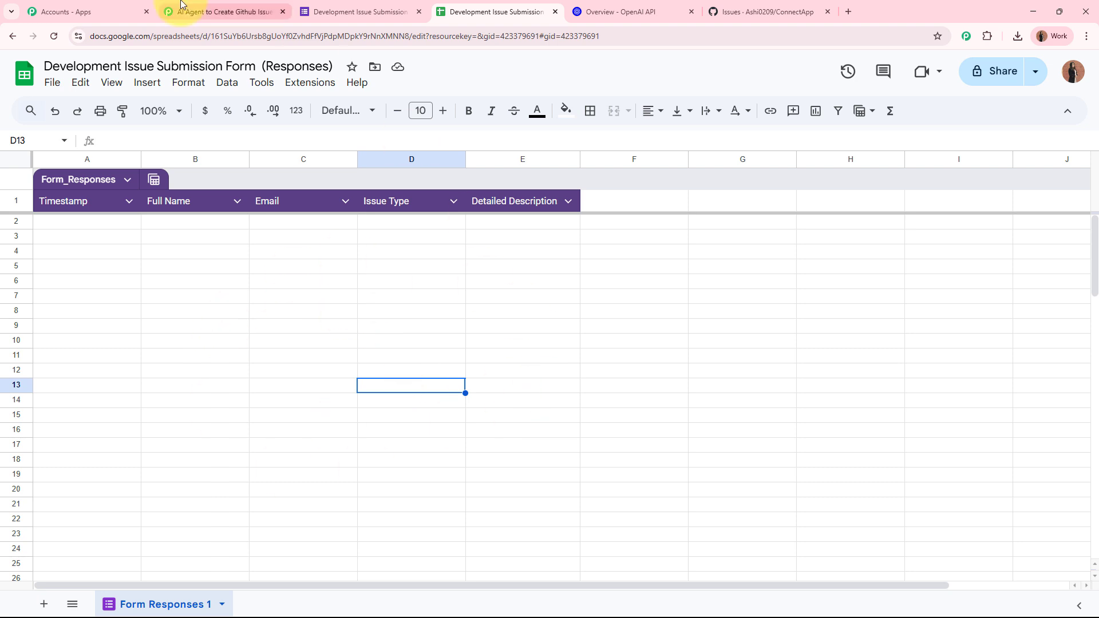
left_click(259, 7)
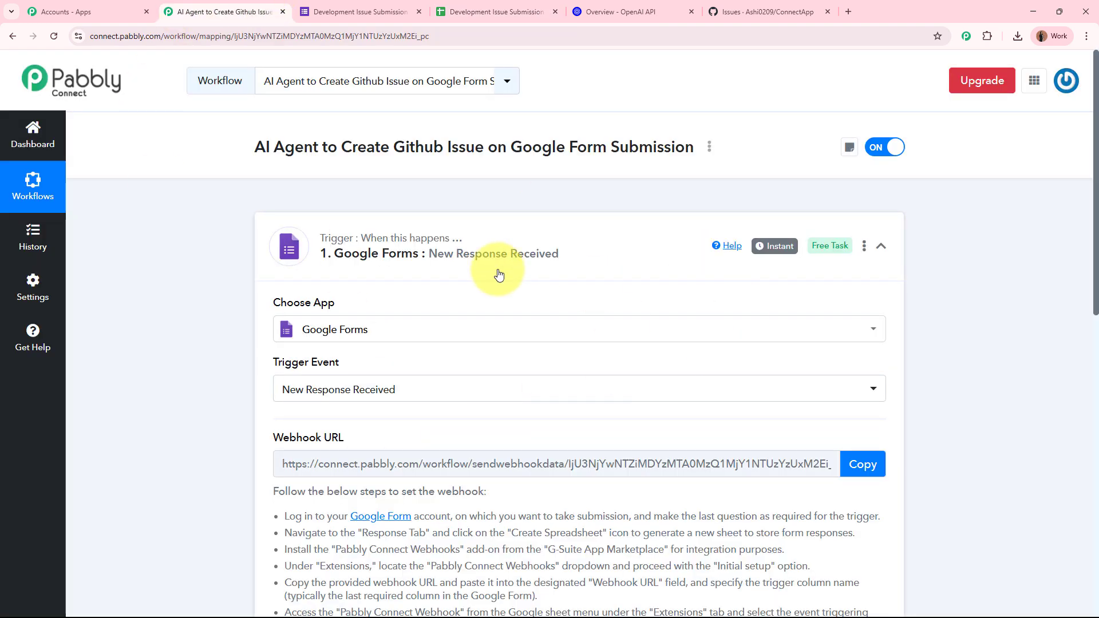
scroll(429, 269, "down", 8)
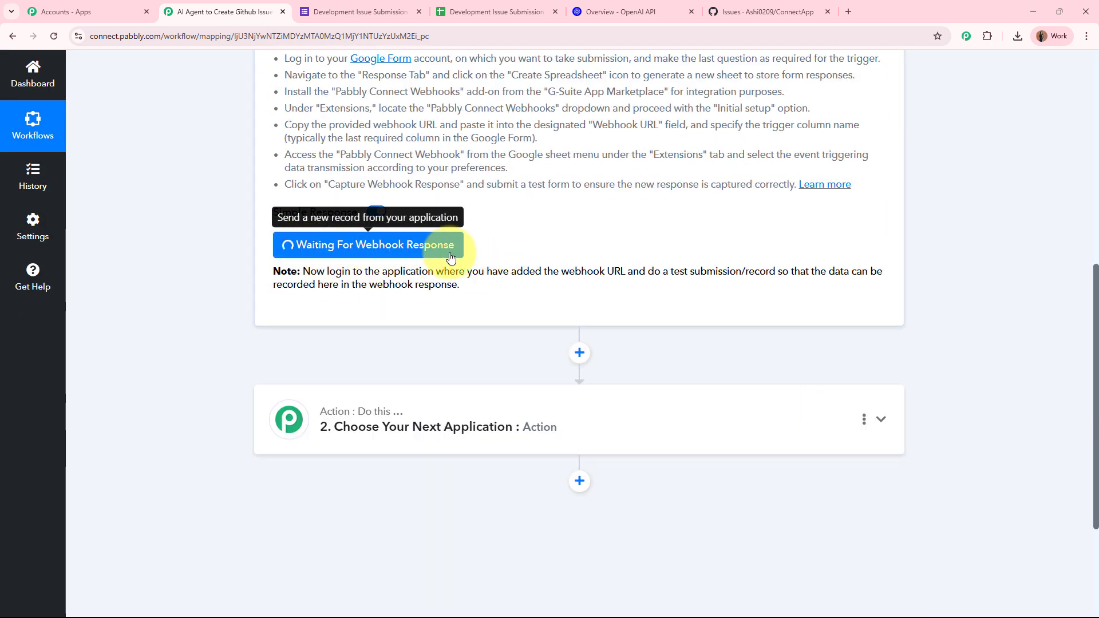
scroll(595, 258, "up", 8)
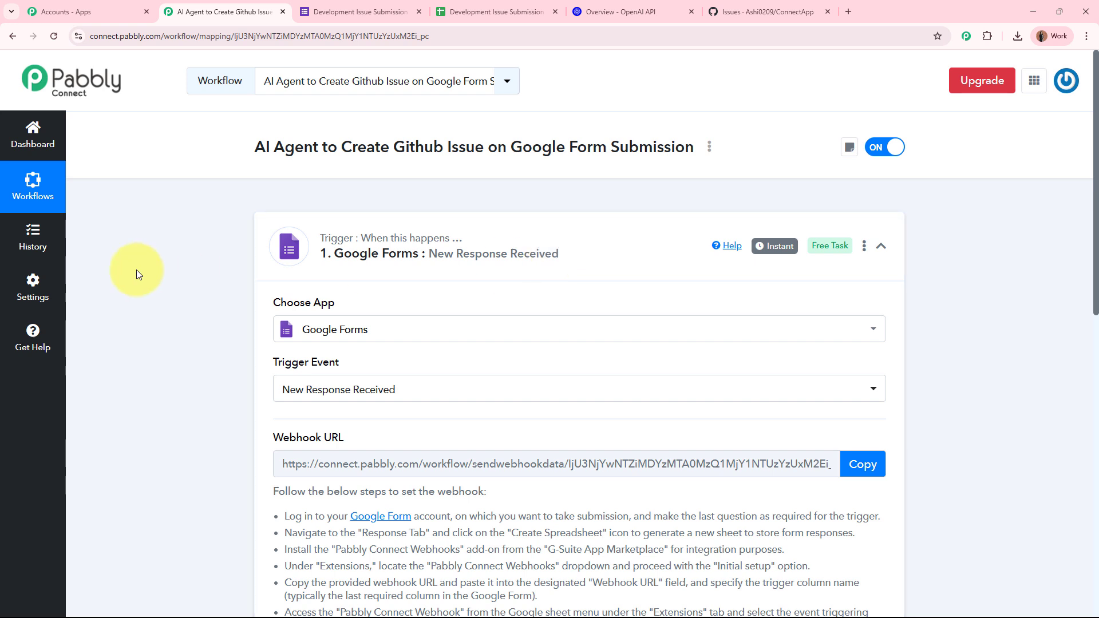
left_click(341, 10)
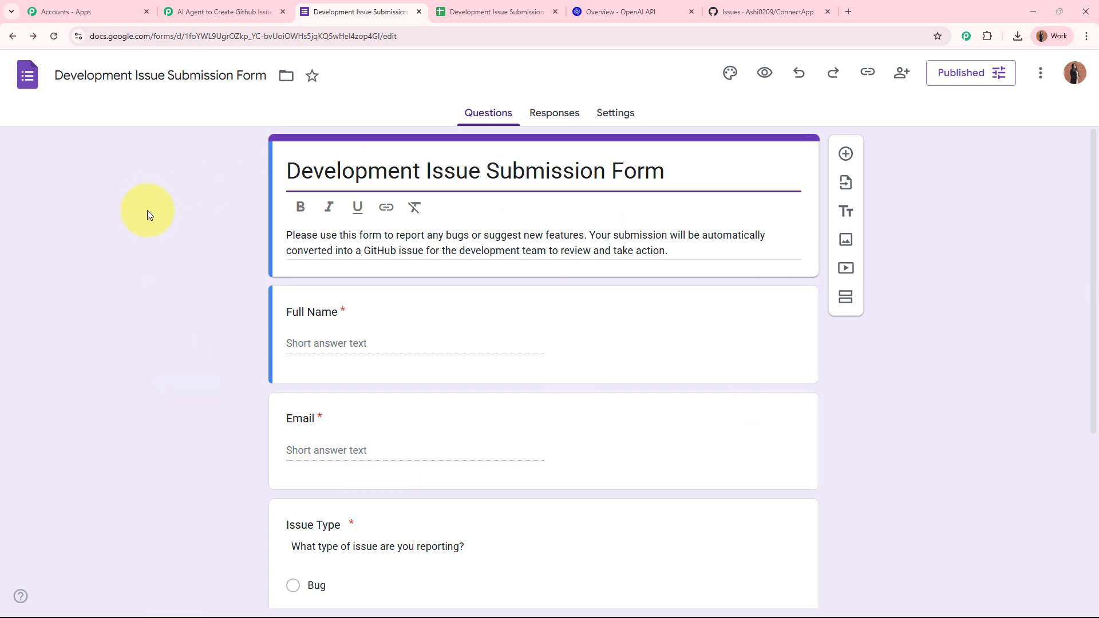
left_click(250, 6)
scroll(286, 352, "down", 8)
scroll(503, 245, "up", 10)
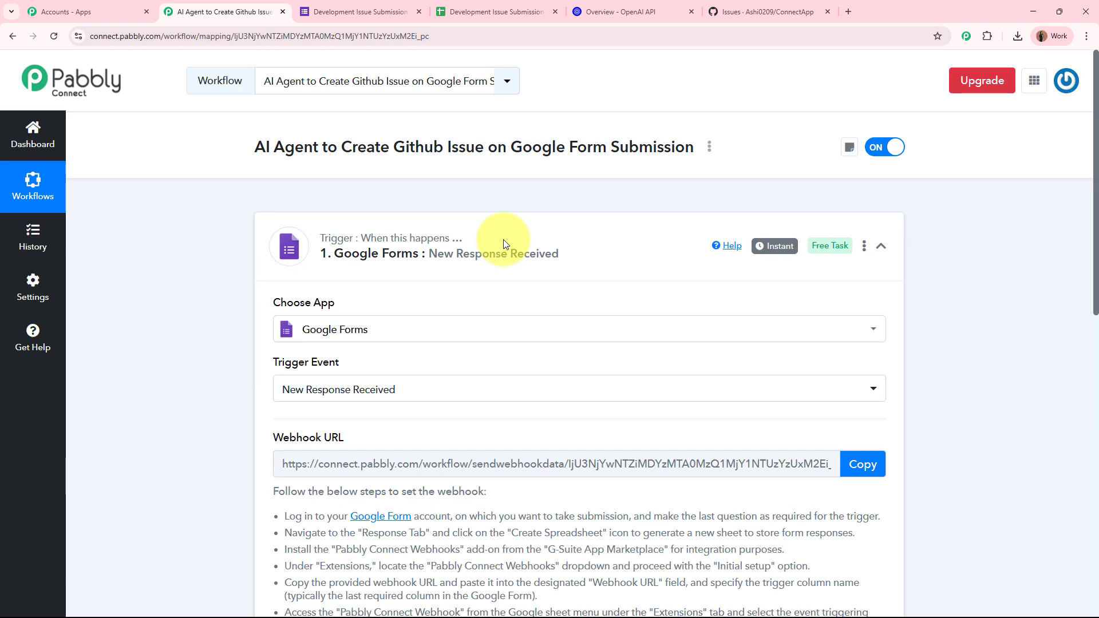
Step: Copy the form's responder link and open the live form in a new tab
left_click(341, 10)
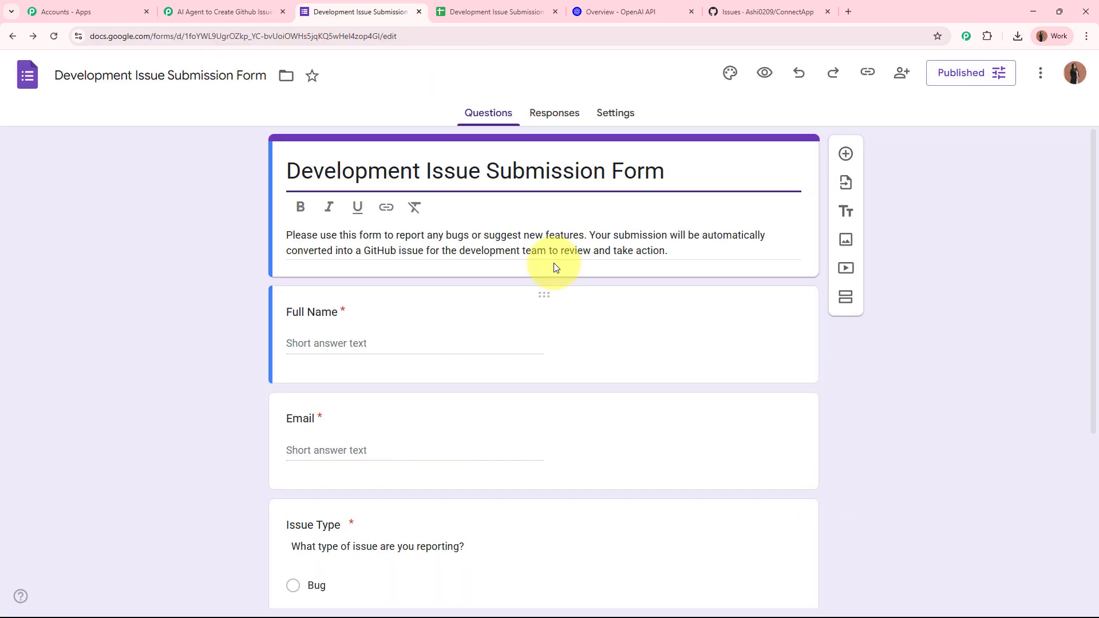
left_click(865, 73)
left_click(1055, 164)
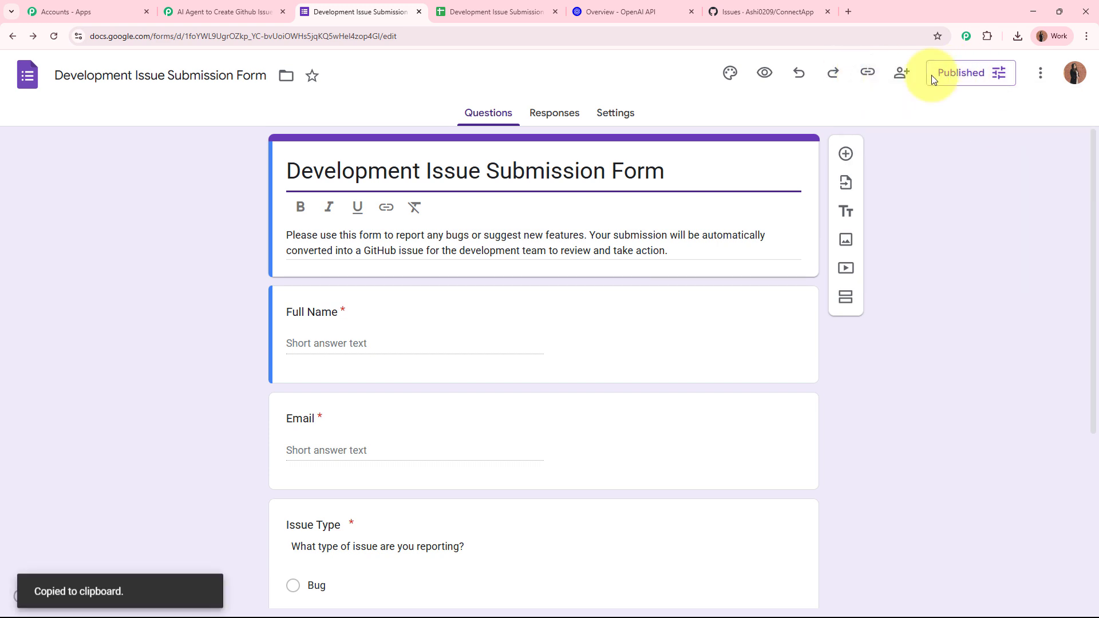
left_click(846, 12)
key("ctrl+v")
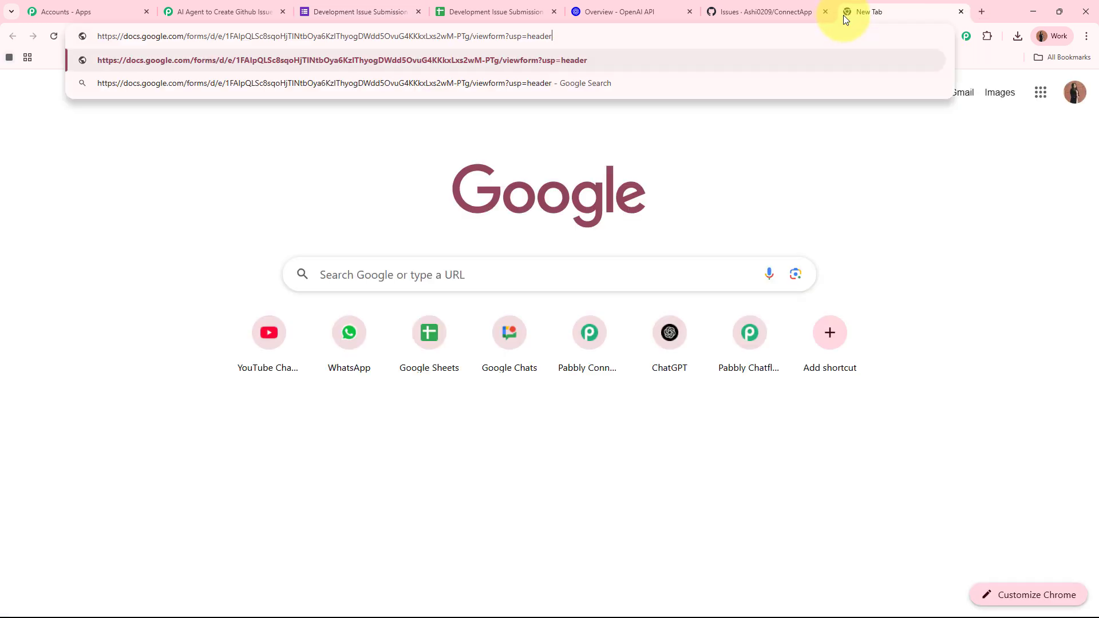
key("Return")
scroll(250, 140, "down", 3)
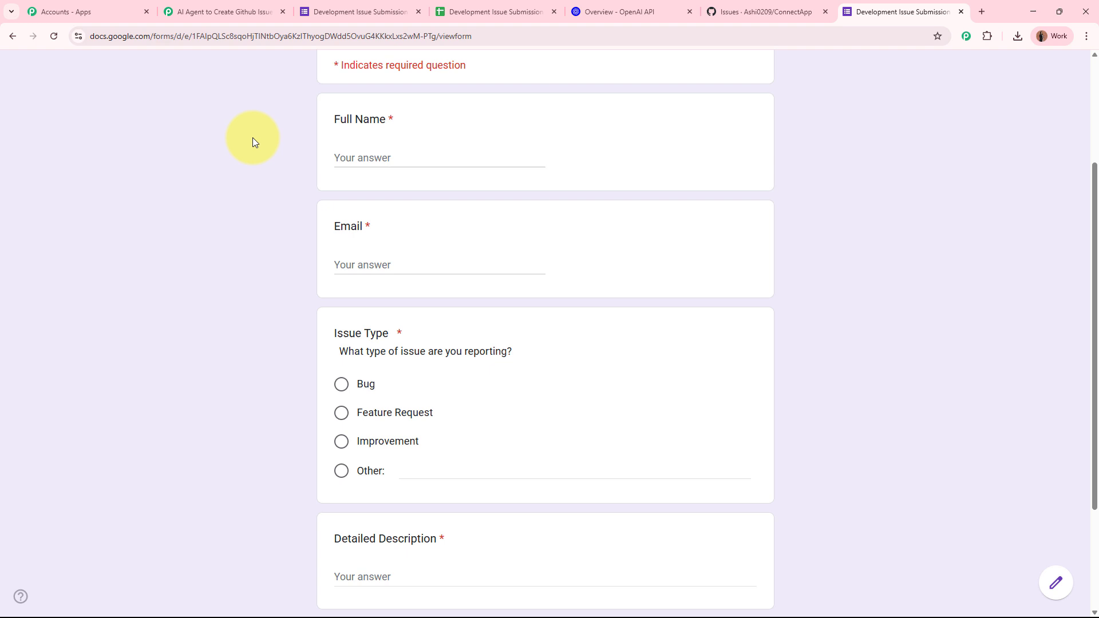
Step: Fill in a test full name and email address, and choose Bug as the issue type
left_click(397, 158)
type("Teest \\")
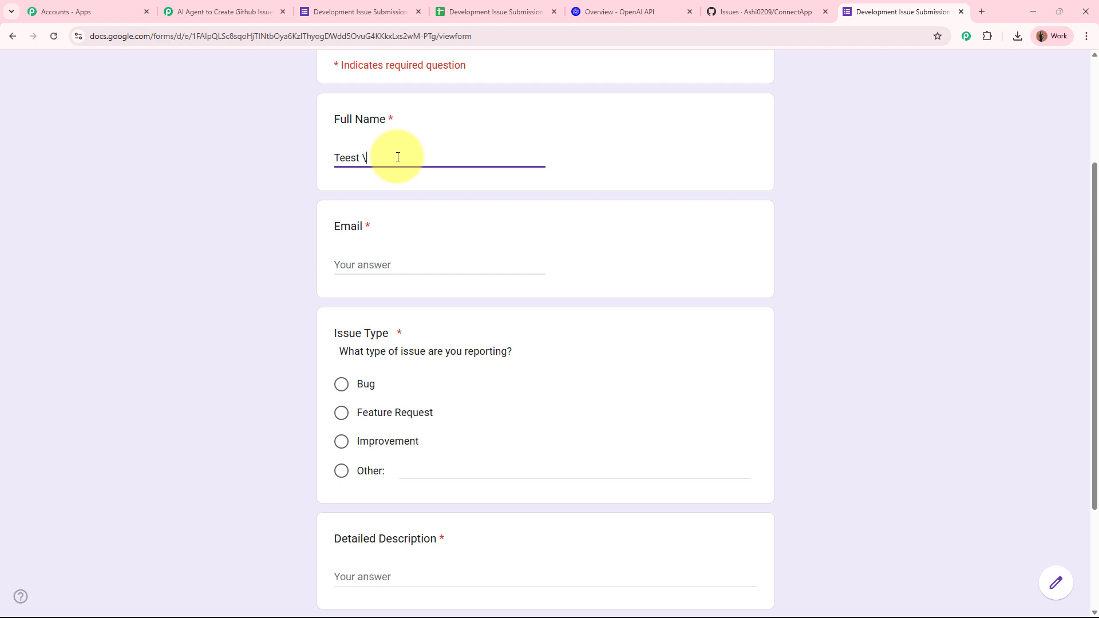
type("st Account")
left_click(415, 265)
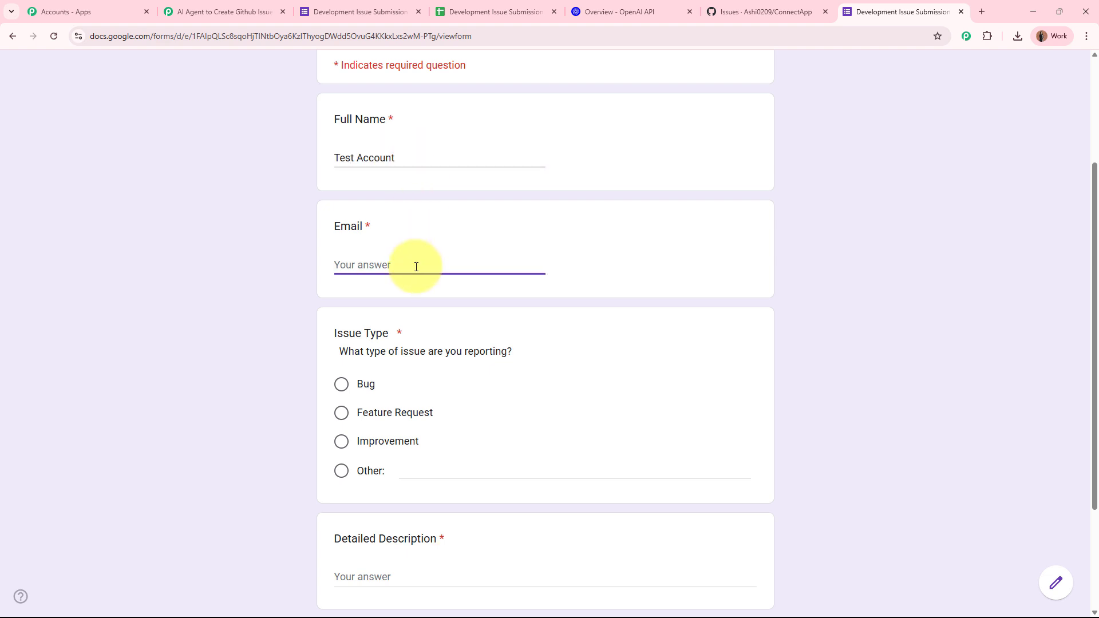
scroll(416, 267, "down", 2)
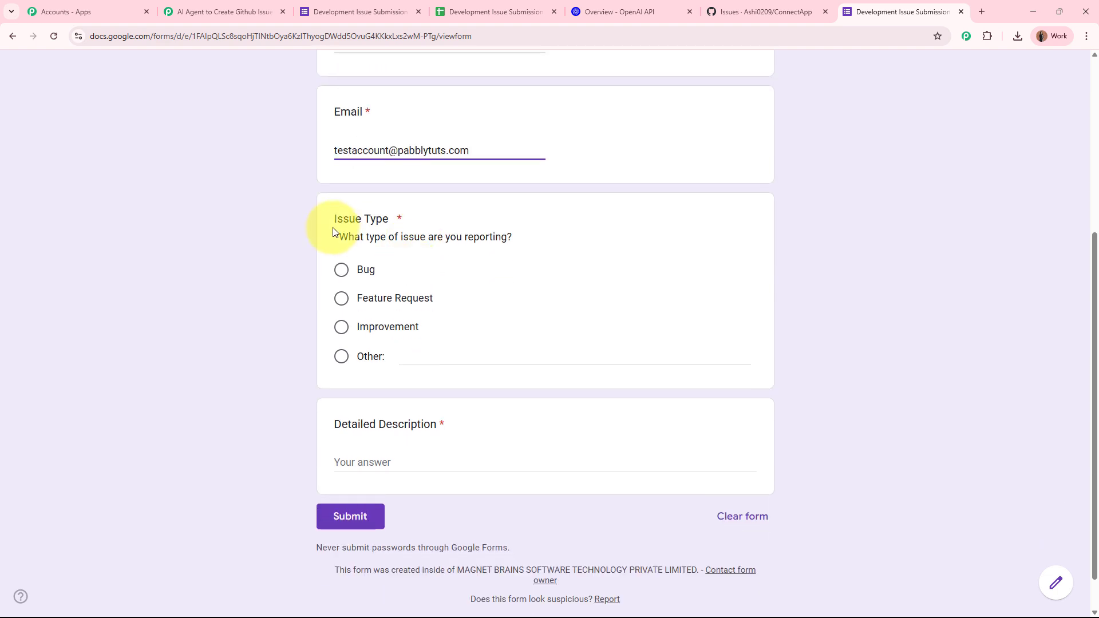
left_click(341, 270)
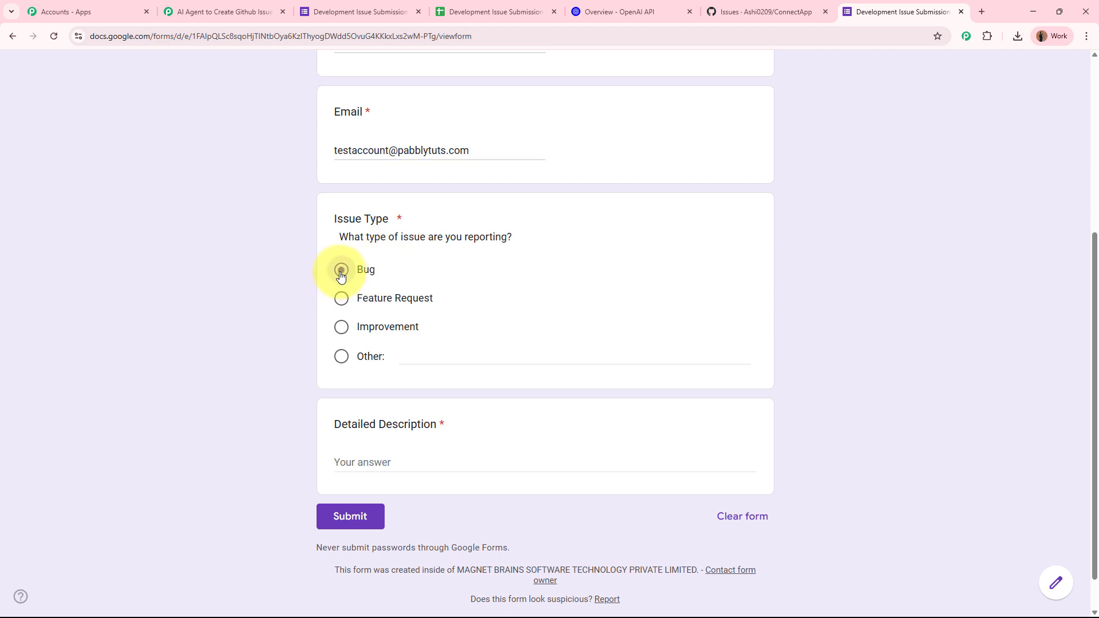
scroll(483, 441, "down", 1)
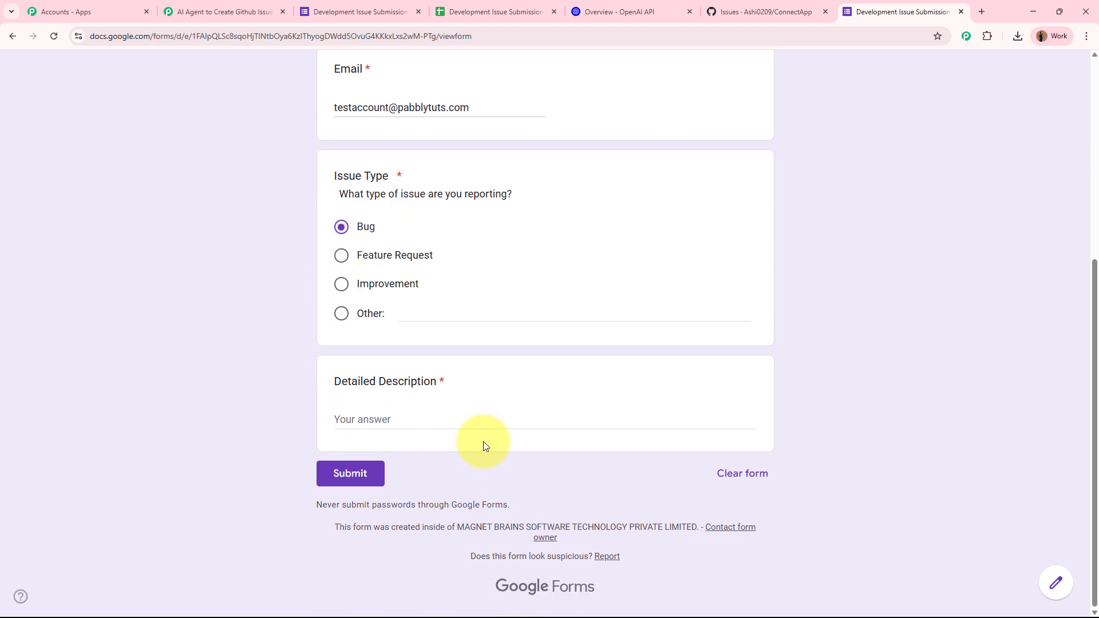
Step: Paste the 500-error profile image bug description and submit the form
left_click(467, 406)
key("ctrl+v")
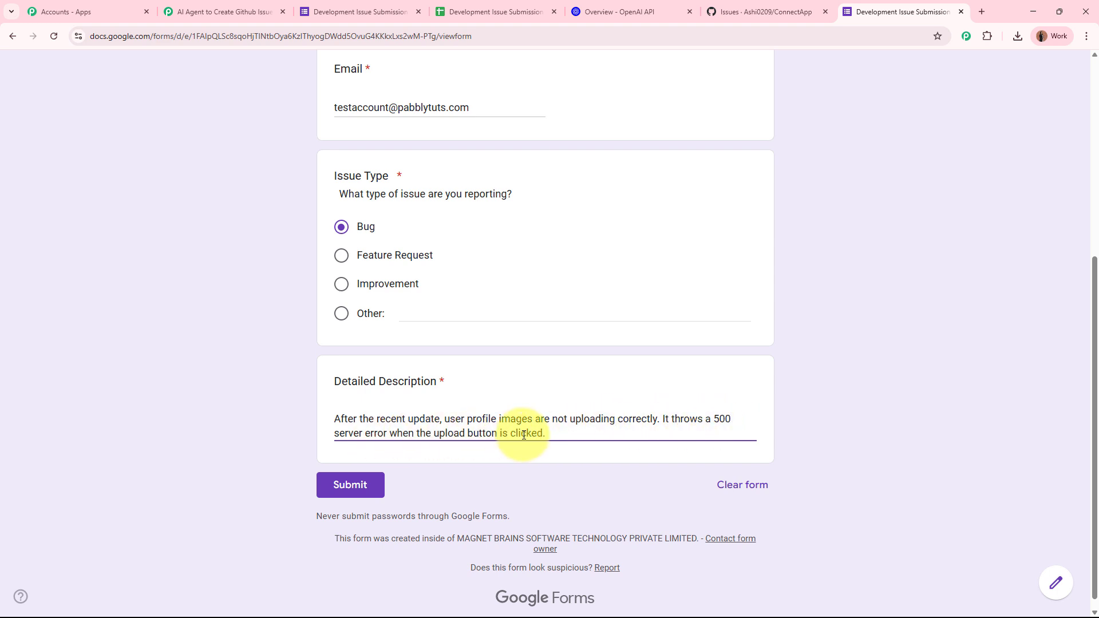
scroll(524, 435, "down", 1)
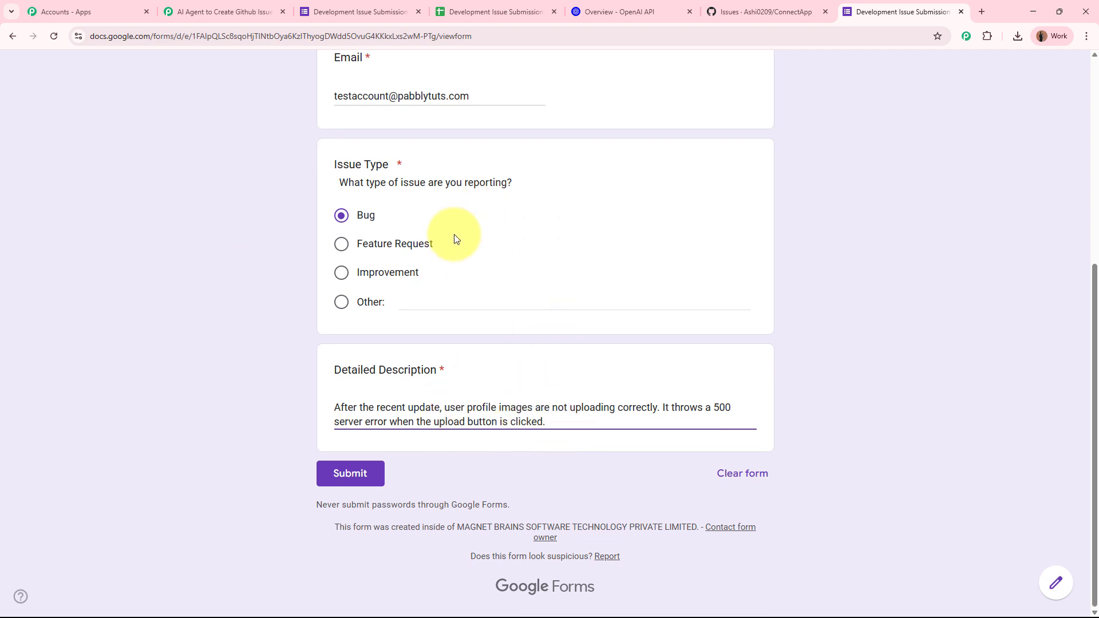
left_click(346, 473)
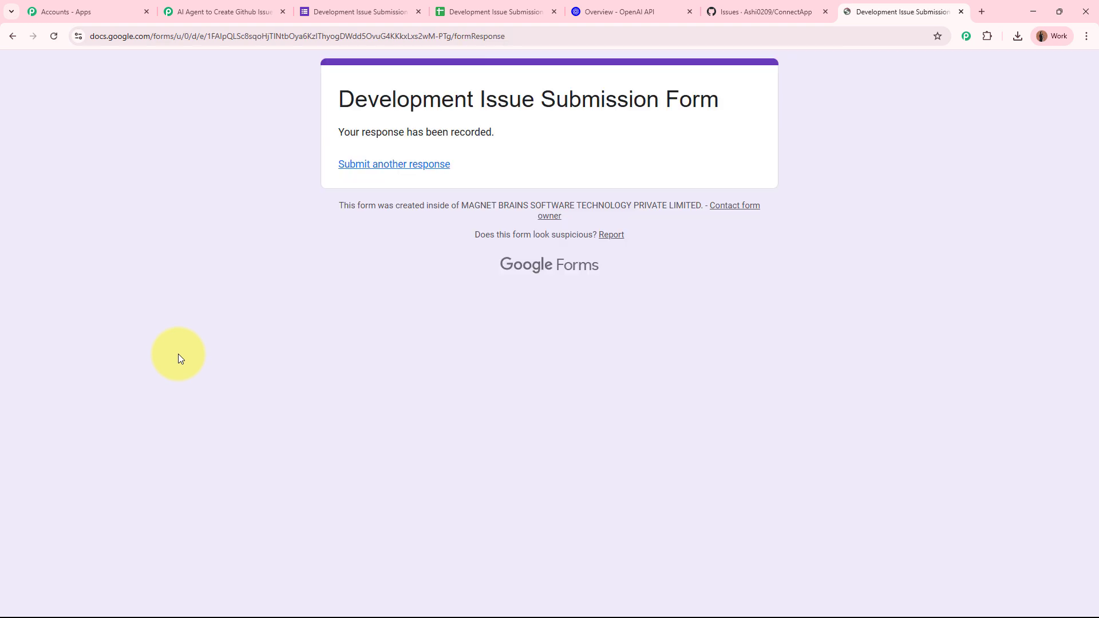
left_click_drag(334, 135, 417, 159)
left_click(259, 235)
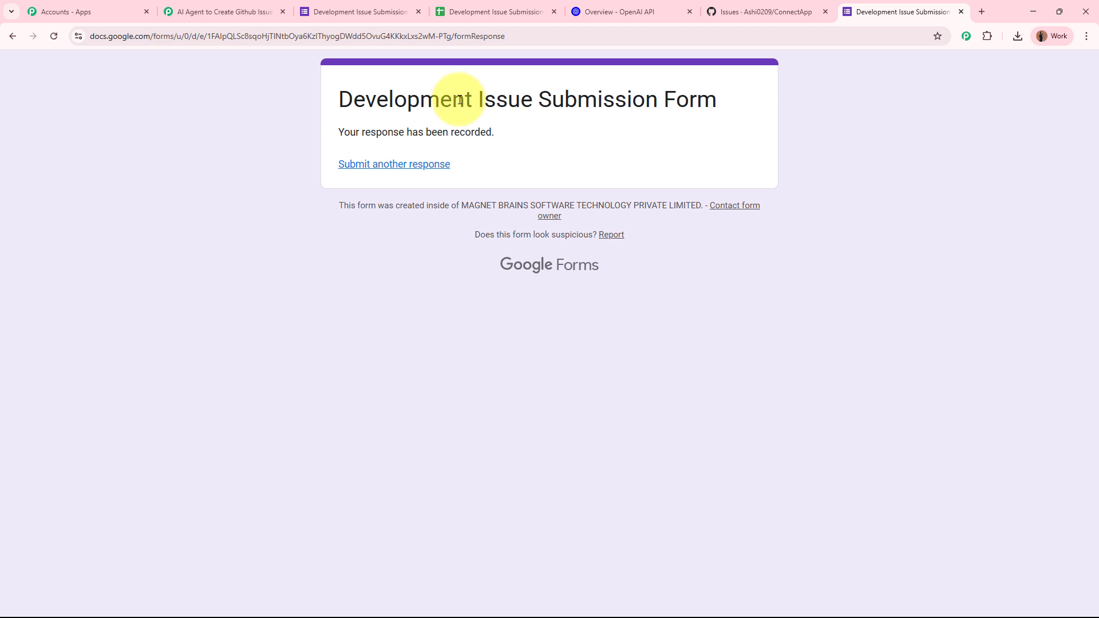
Step: Review the captured response row: name, email, Issue Type Bug and the 500-error description
left_click(240, 12)
scroll(239, 369, "down", 4)
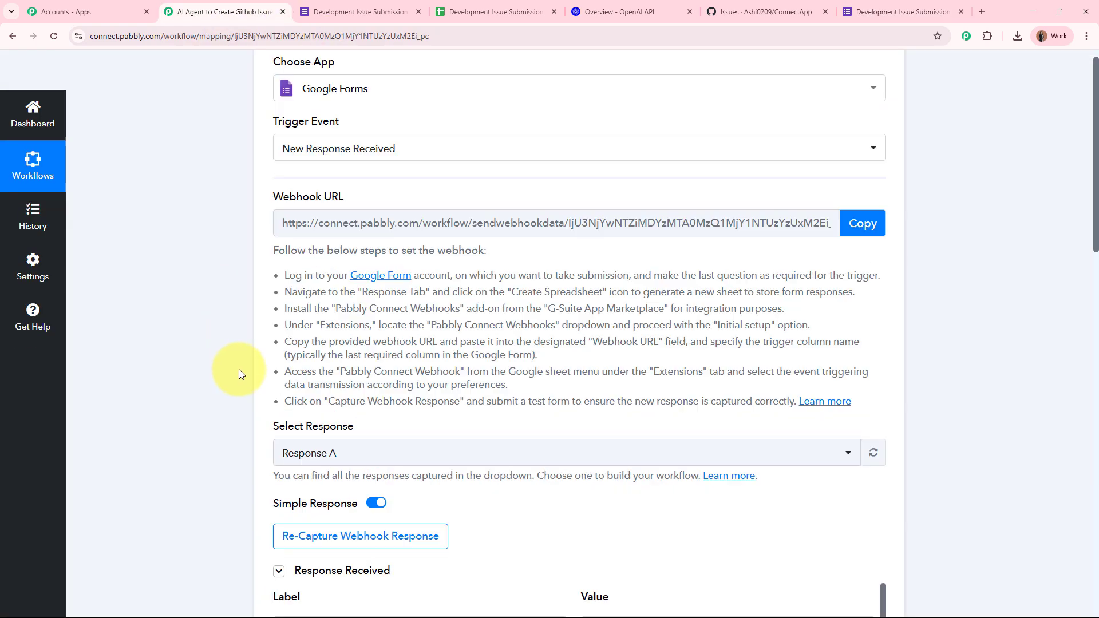
scroll(238, 369, "down", 8)
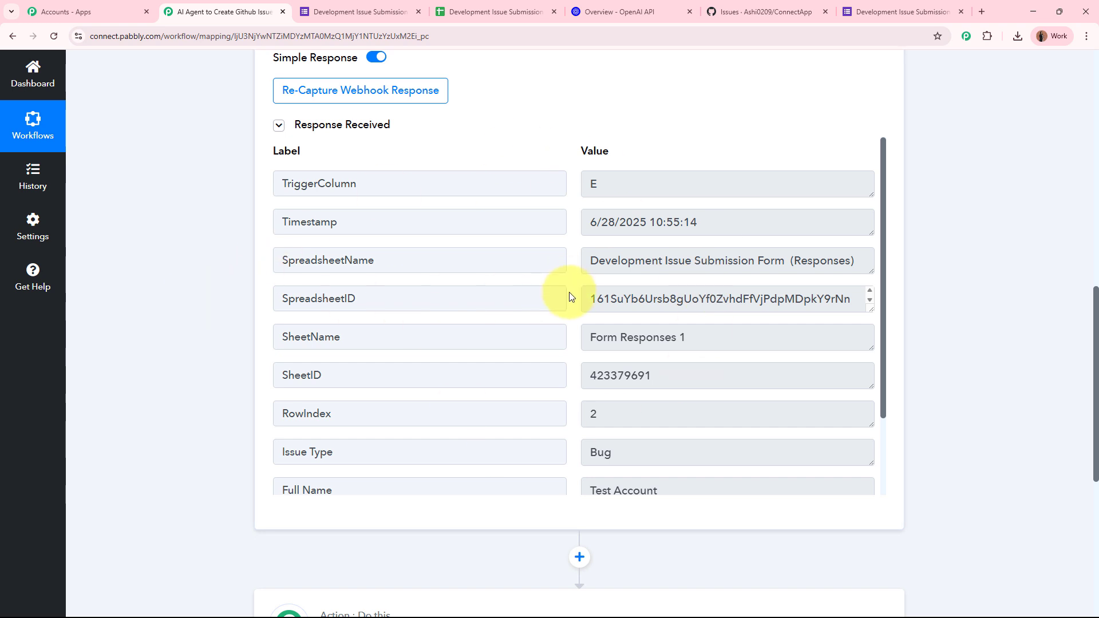
scroll(569, 295, "down", 2)
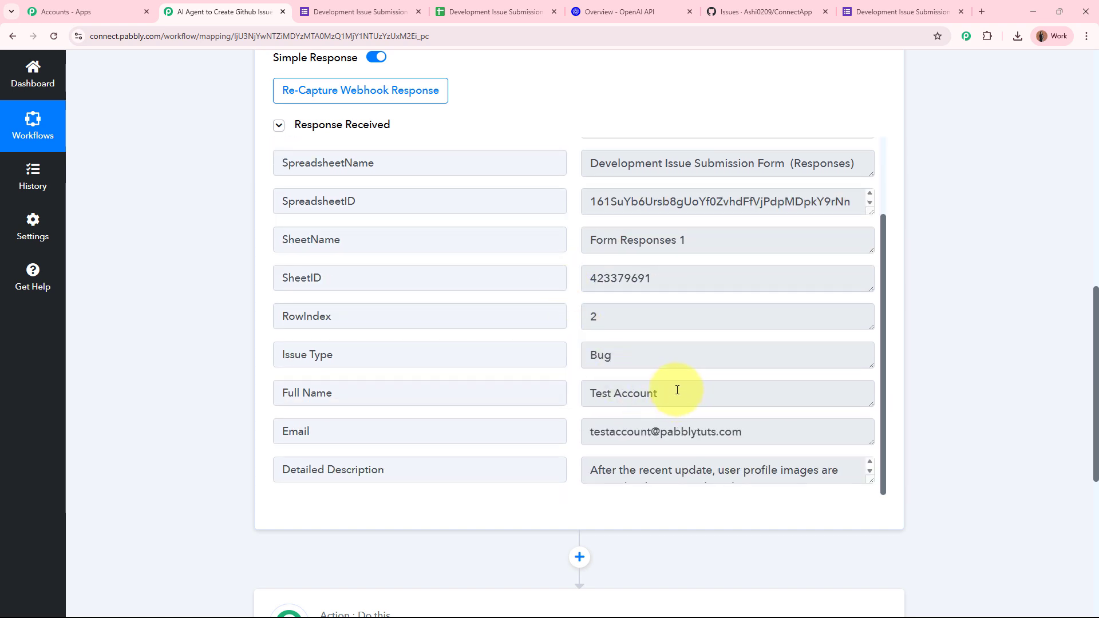
left_click_drag(677, 390, 559, 393)
left_click_drag(615, 354, 584, 358)
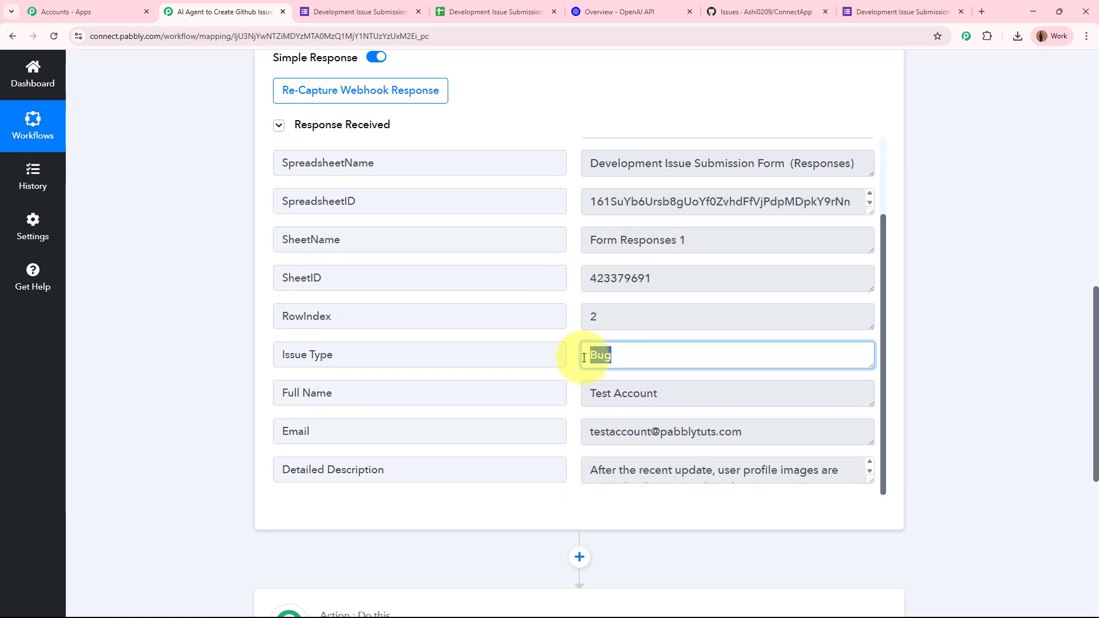
left_click_drag(765, 434, 571, 443)
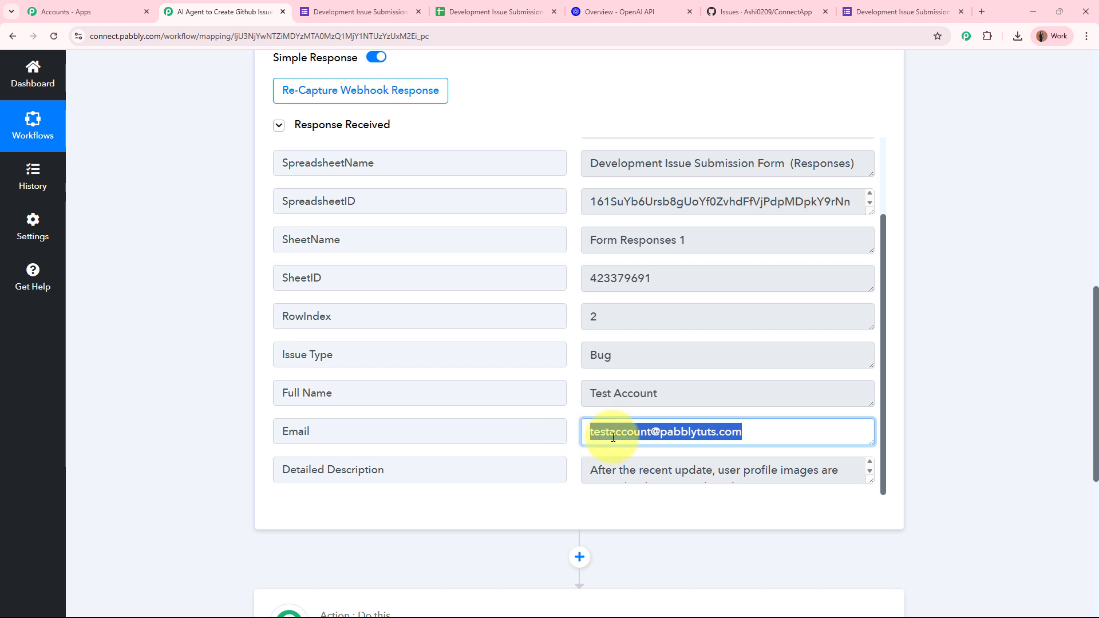
left_click(871, 490)
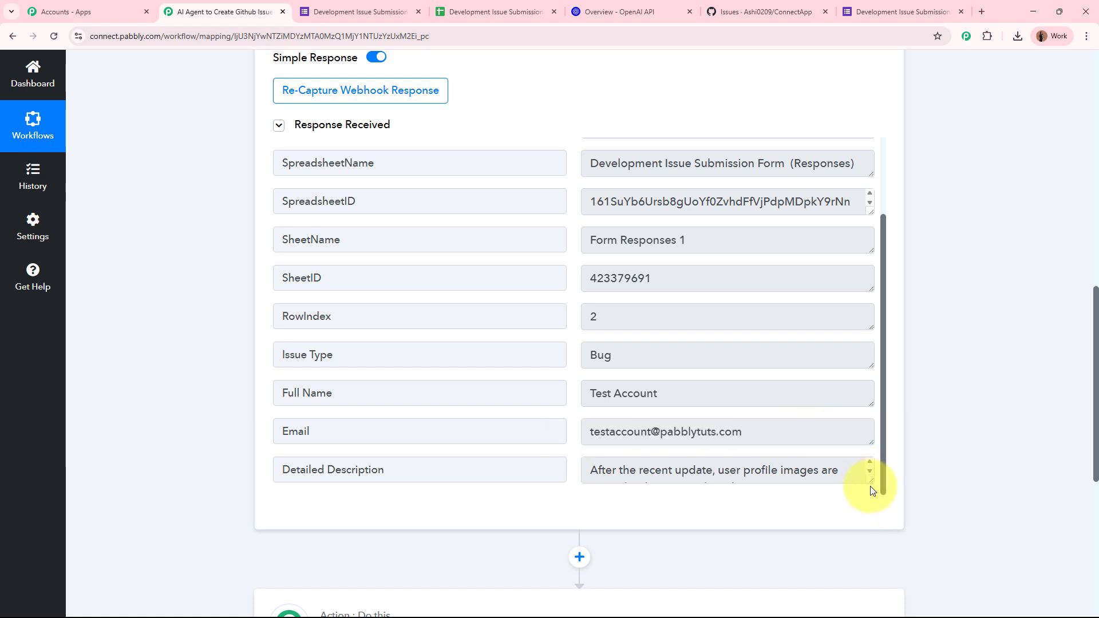
left_click_drag(870, 483, 763, 473)
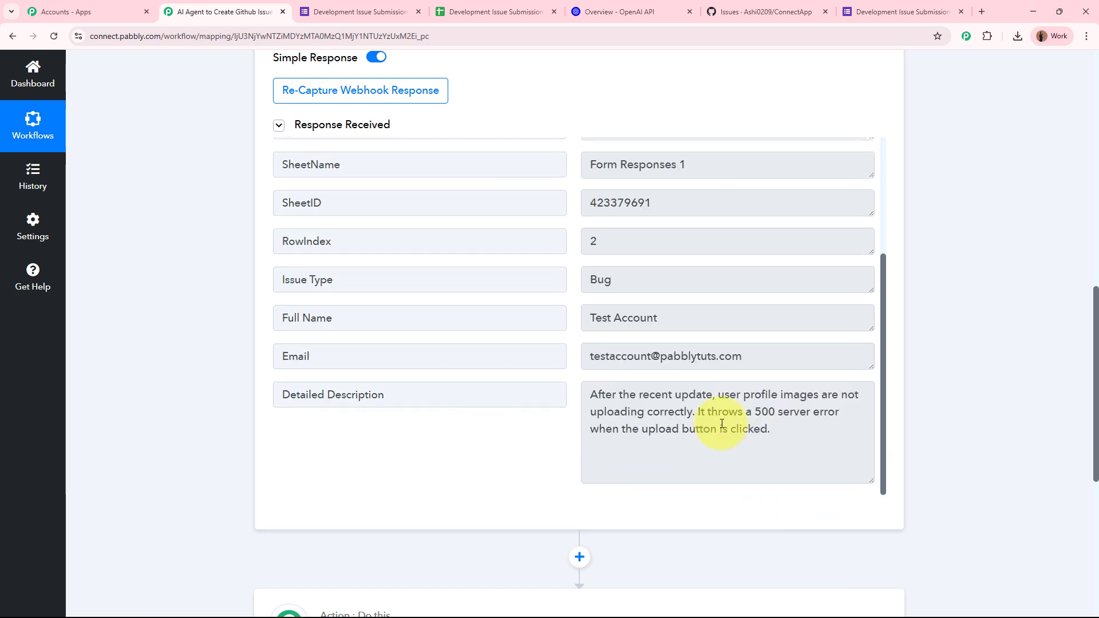
left_click_drag(872, 481, 876, 403)
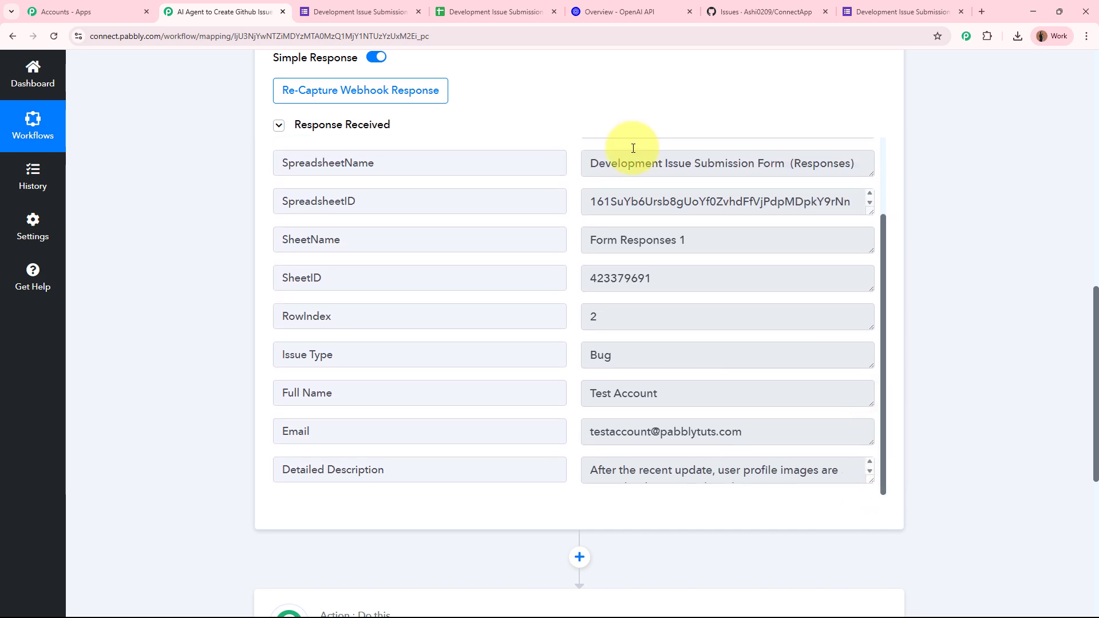
scroll(981, 355, "up", 10)
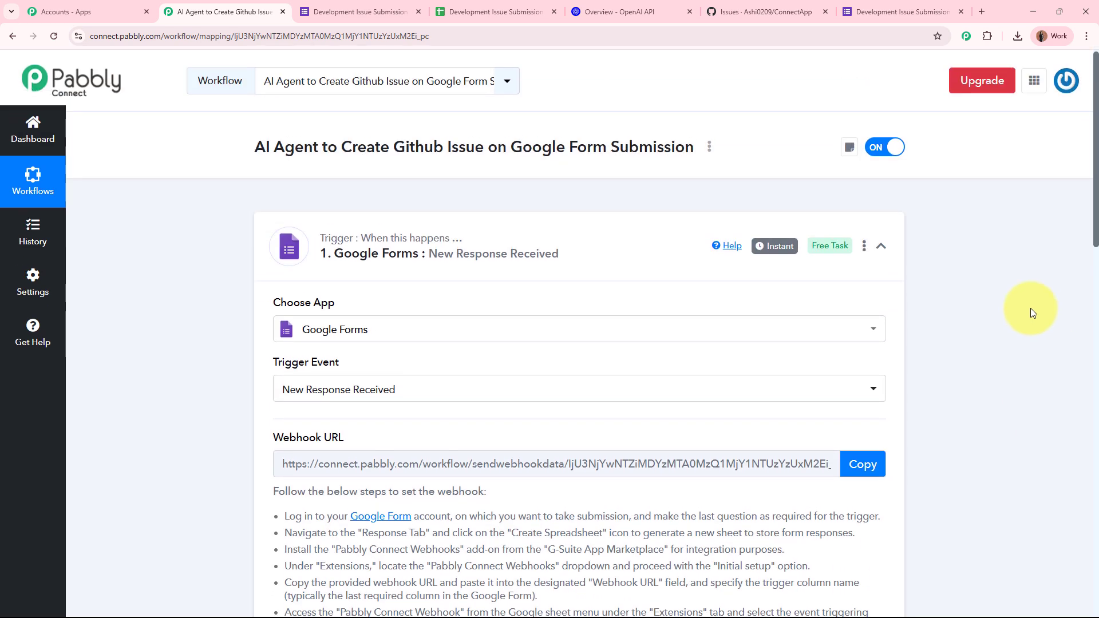
Step: Collapse the Google Forms trigger to reveal the empty action step, briefly checking the OpenAI docs
left_click(551, 260)
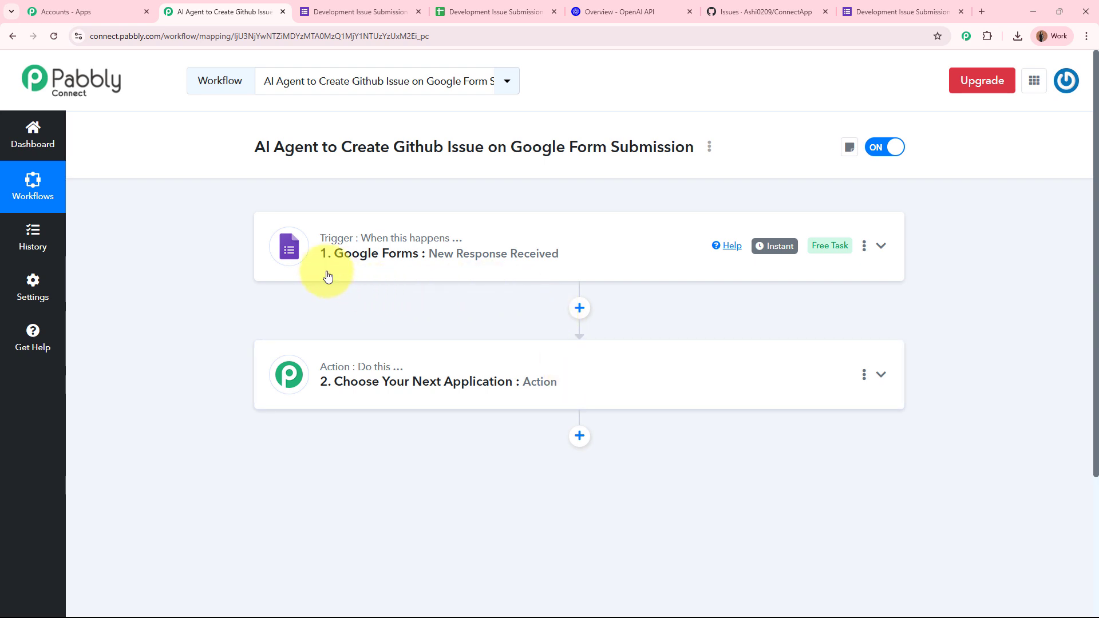
mouse_move(428, 245)
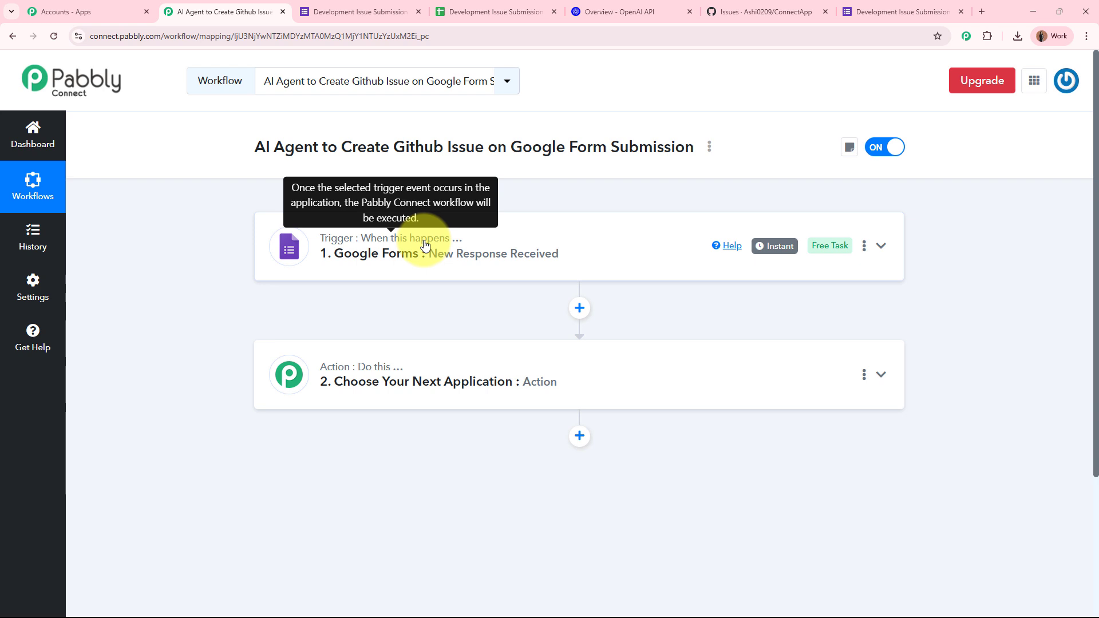
left_click(646, 12)
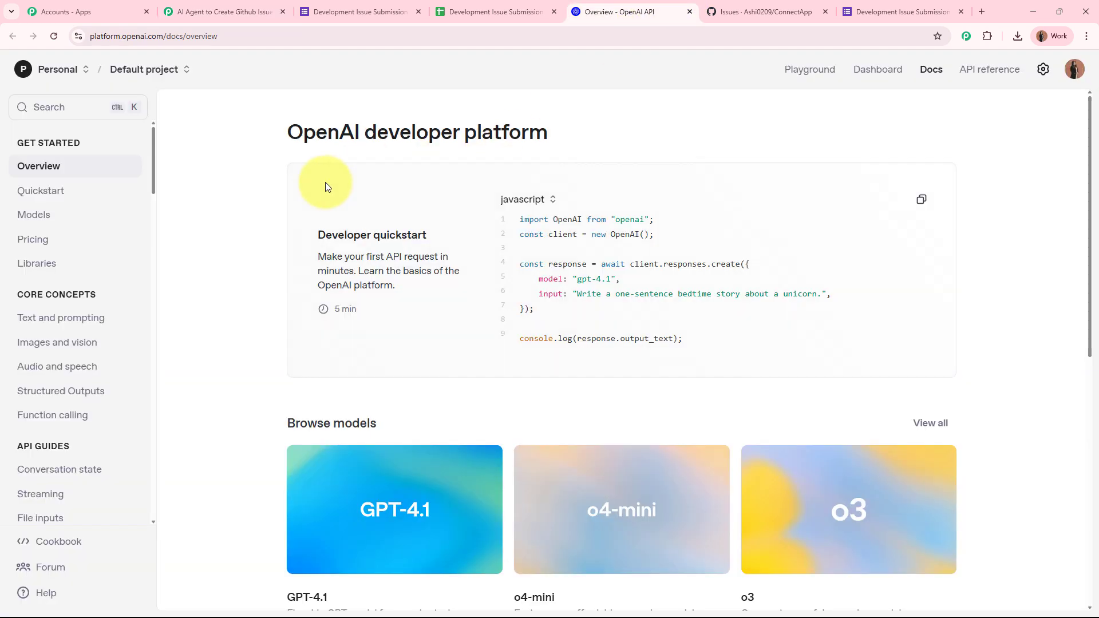
left_click_drag(286, 126, 425, 126)
left_click(787, 126)
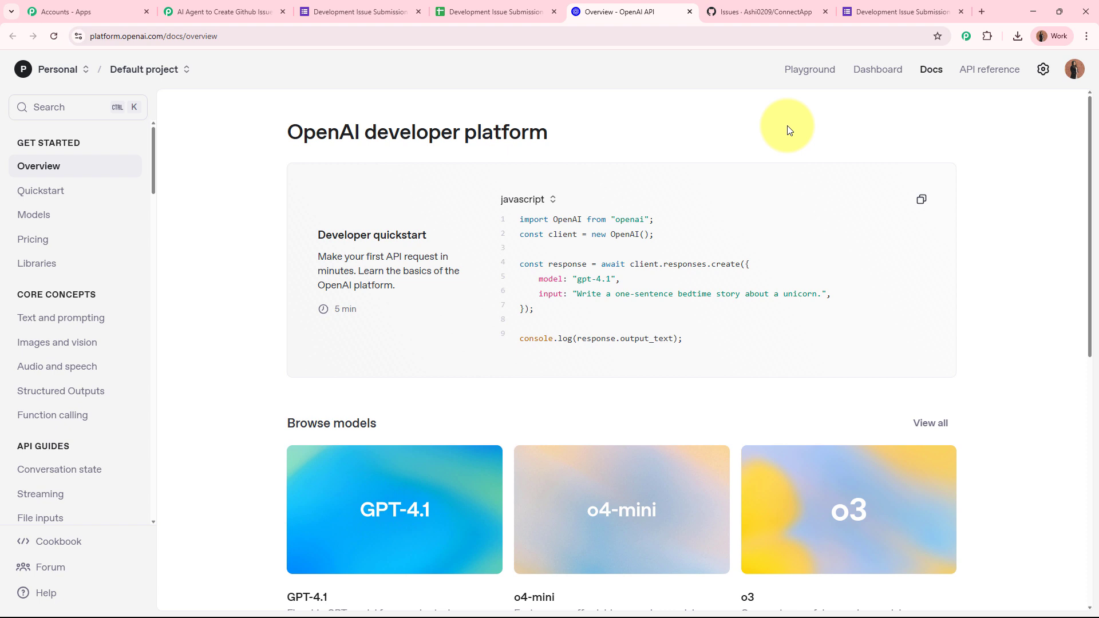
left_click(235, 11)
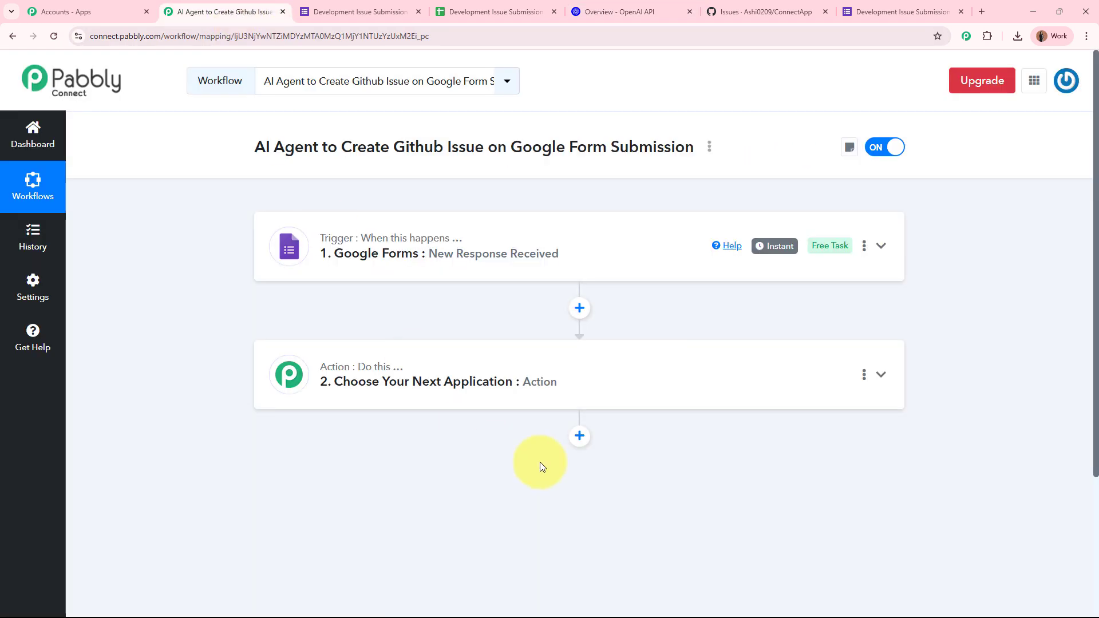
Step: Make the action OpenAI with the ChatGPT event, add a new connection and open the API keys page
left_click(570, 361)
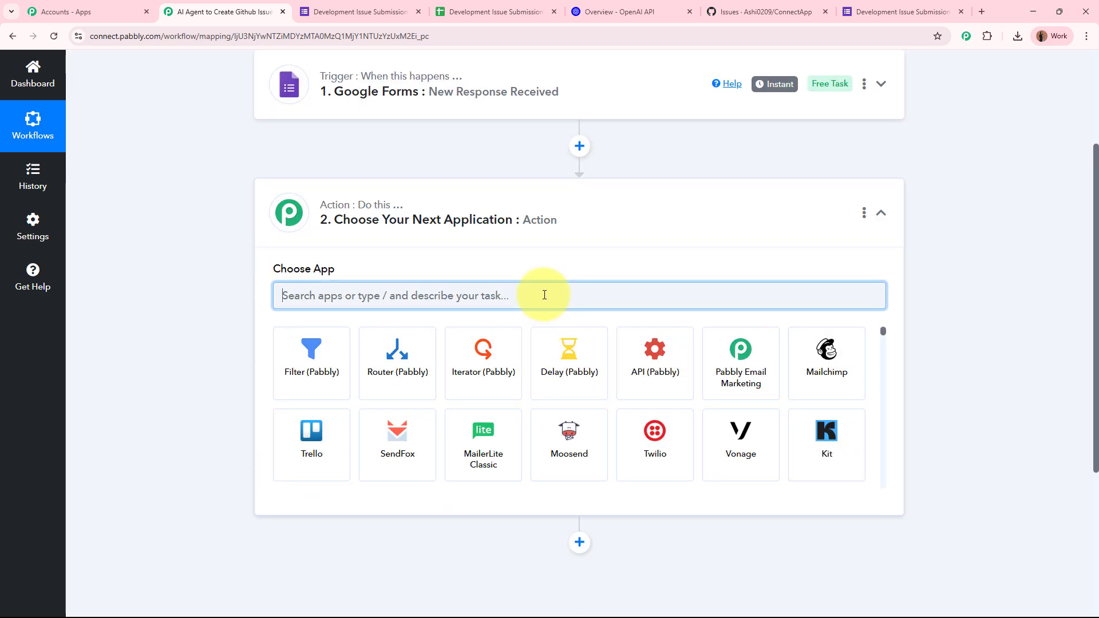
type("OpenAI")
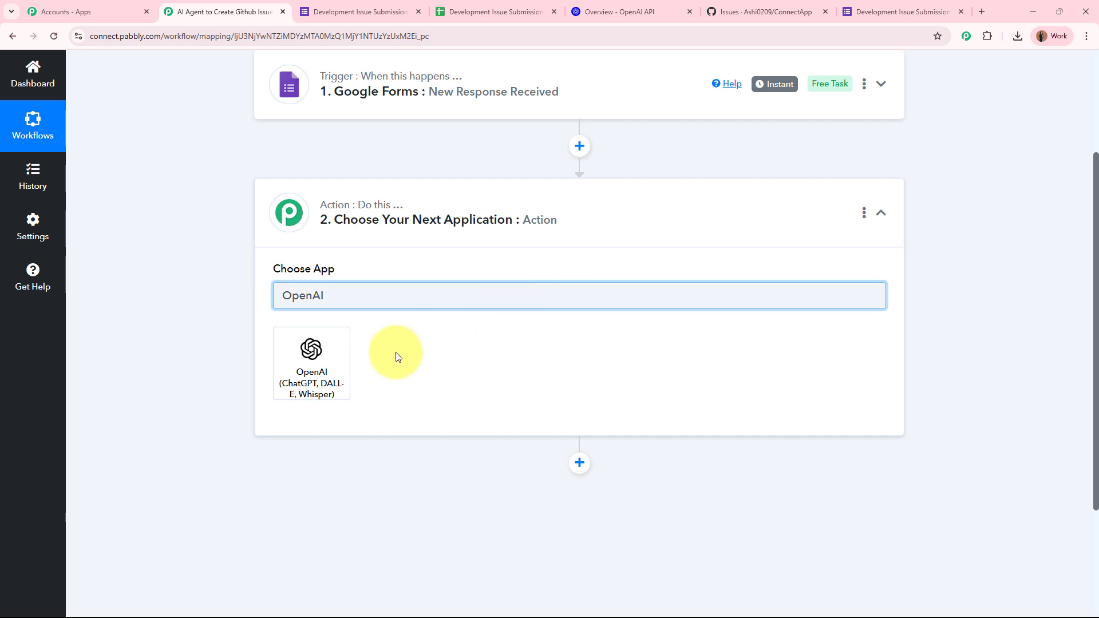
left_click(316, 375)
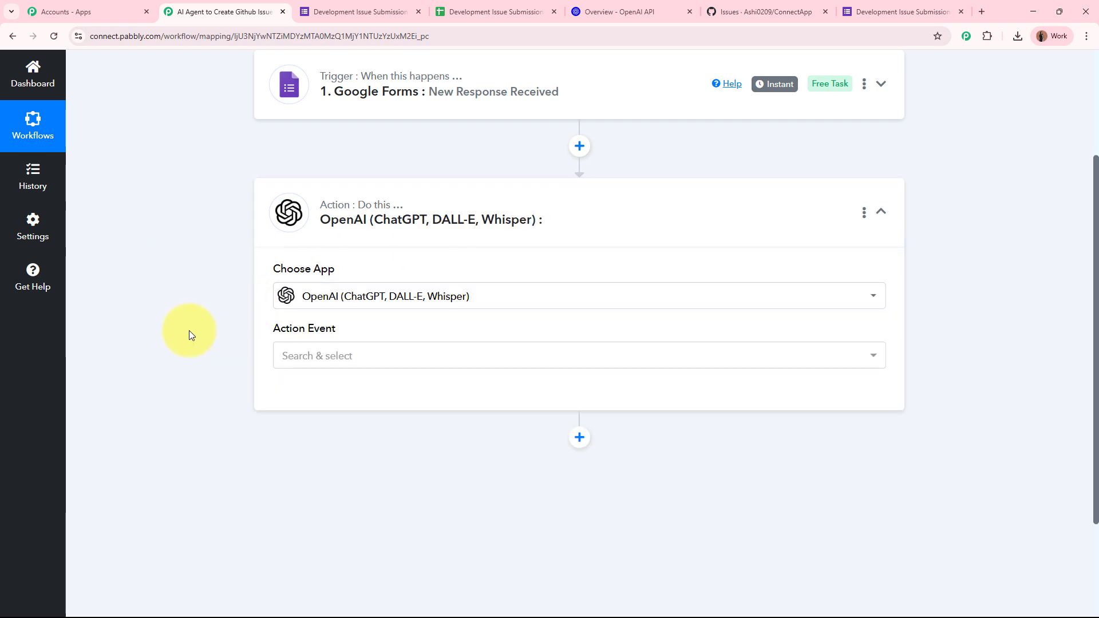
left_click(373, 359)
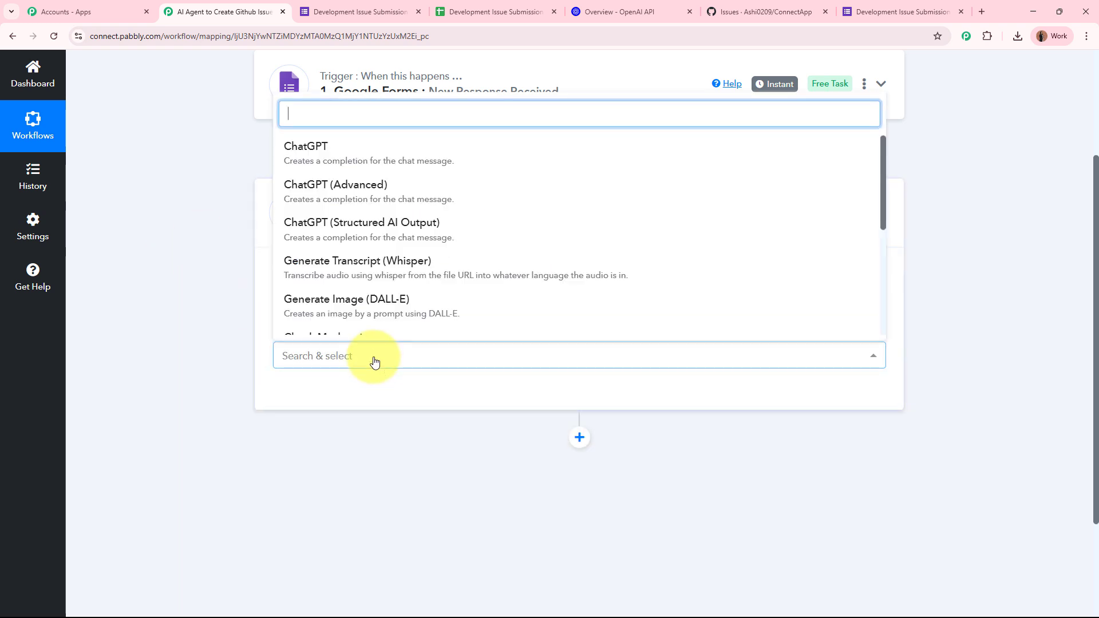
left_click(363, 160)
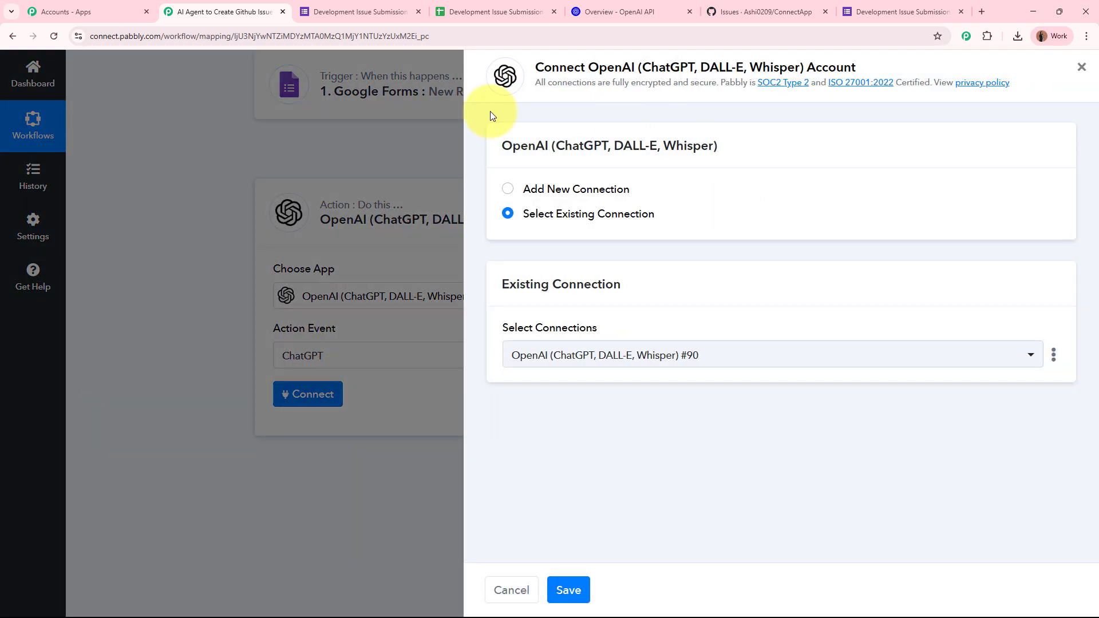
left_click(508, 189)
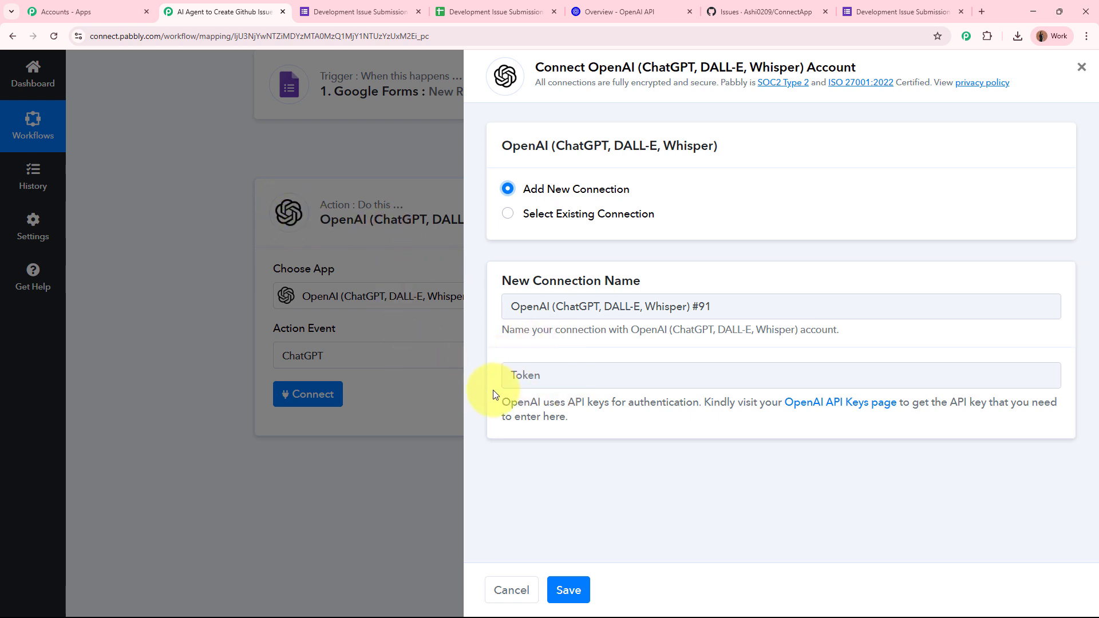
left_click(834, 403)
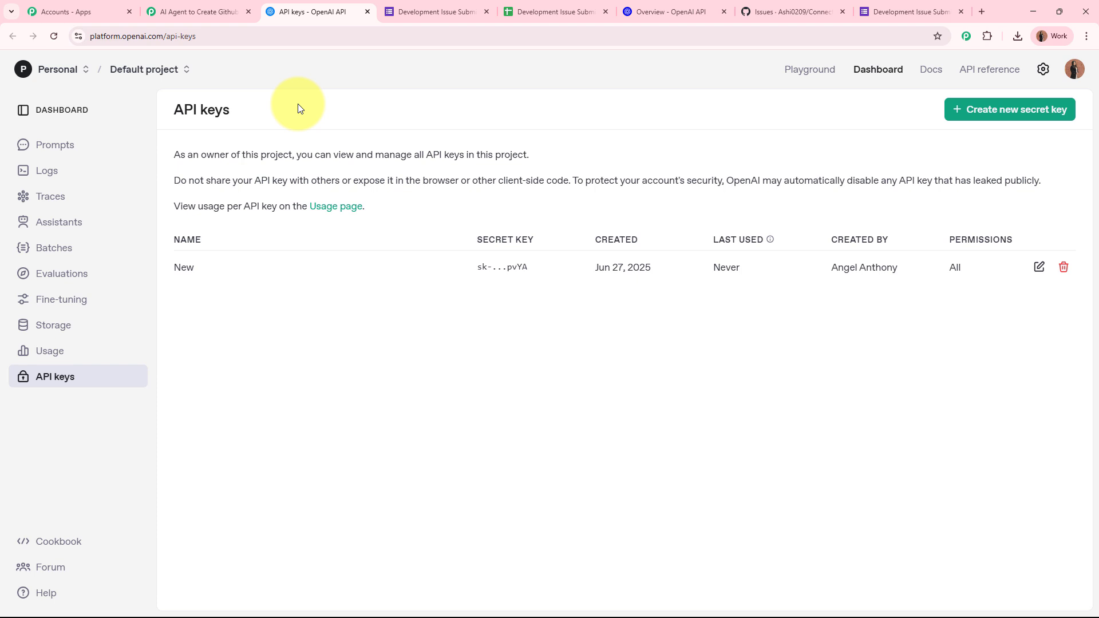
Step: Create a secret key named 'Test' with Default project and All permissions, and copy it
left_click(1024, 117)
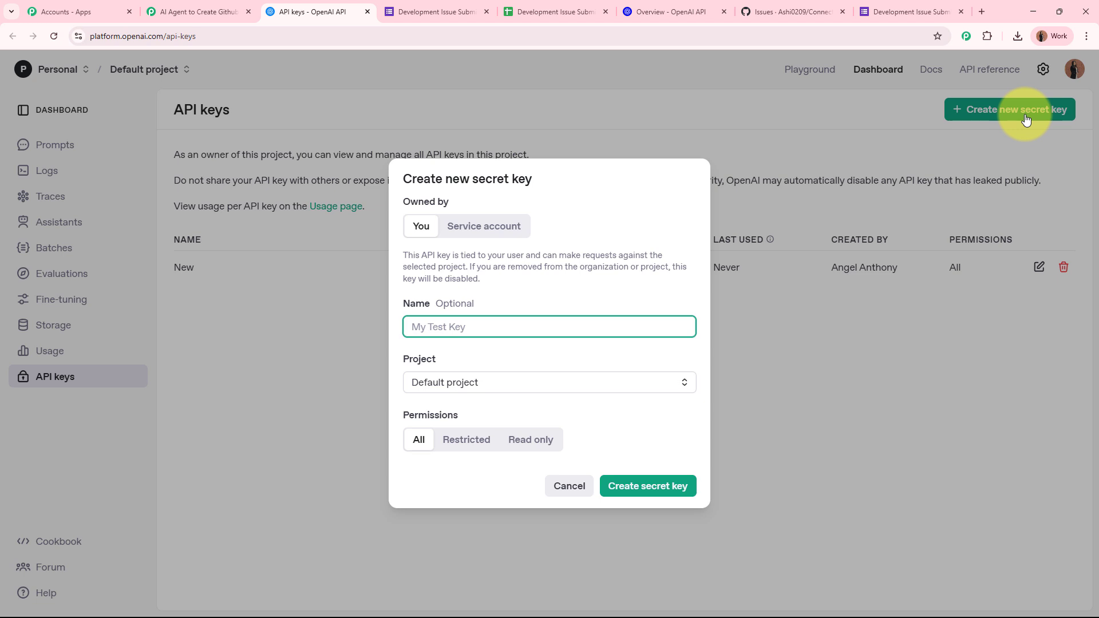
type("Test")
left_click(475, 383)
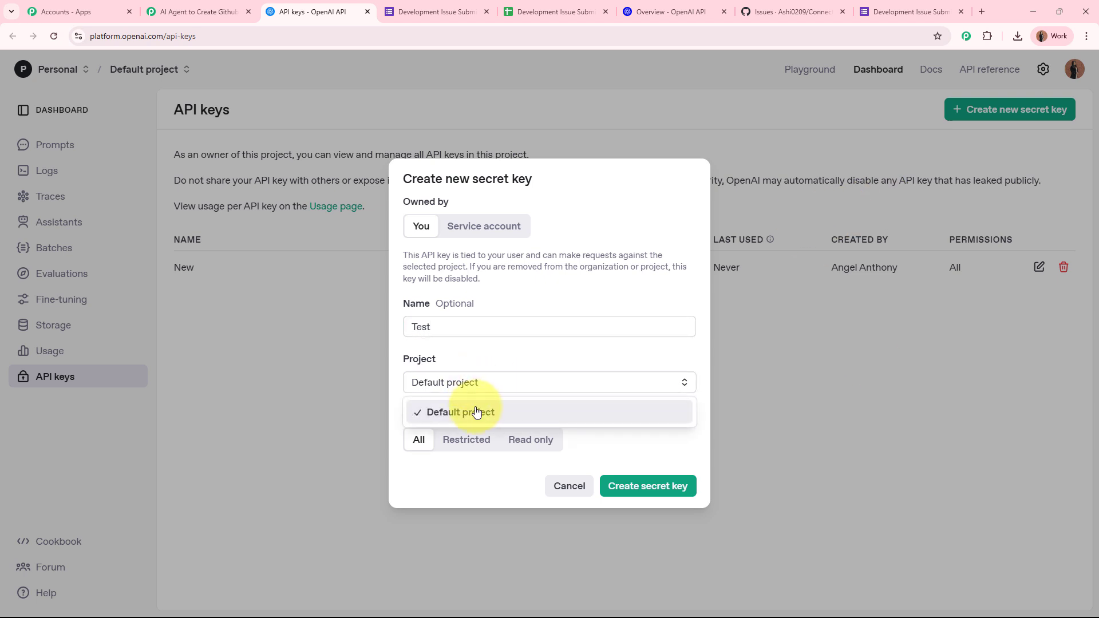
left_click(476, 413)
left_click(426, 441)
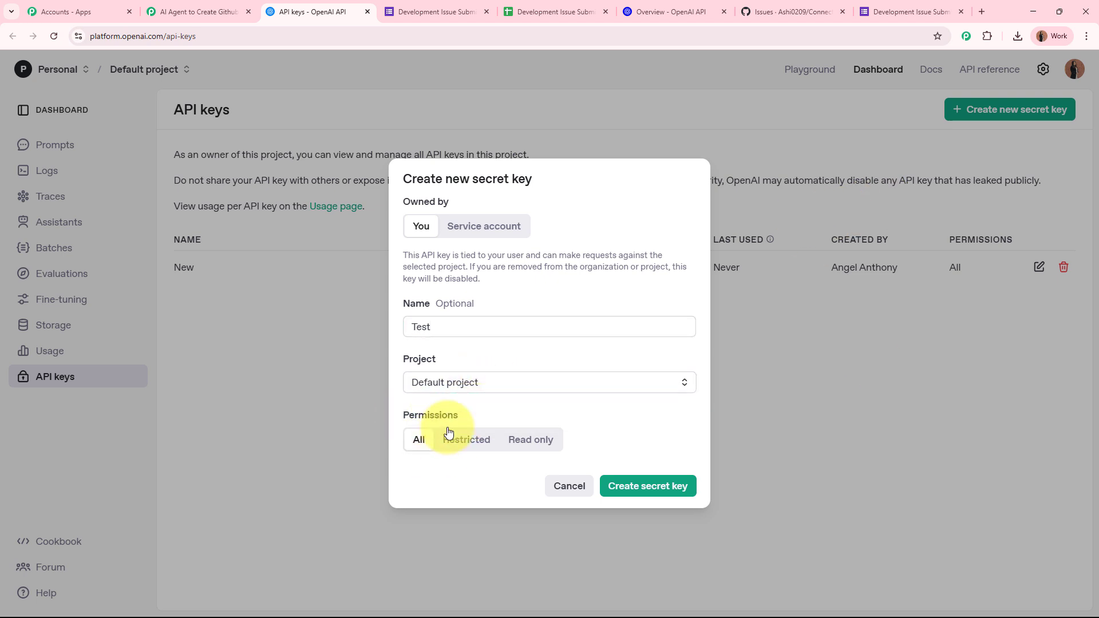
left_click(658, 489)
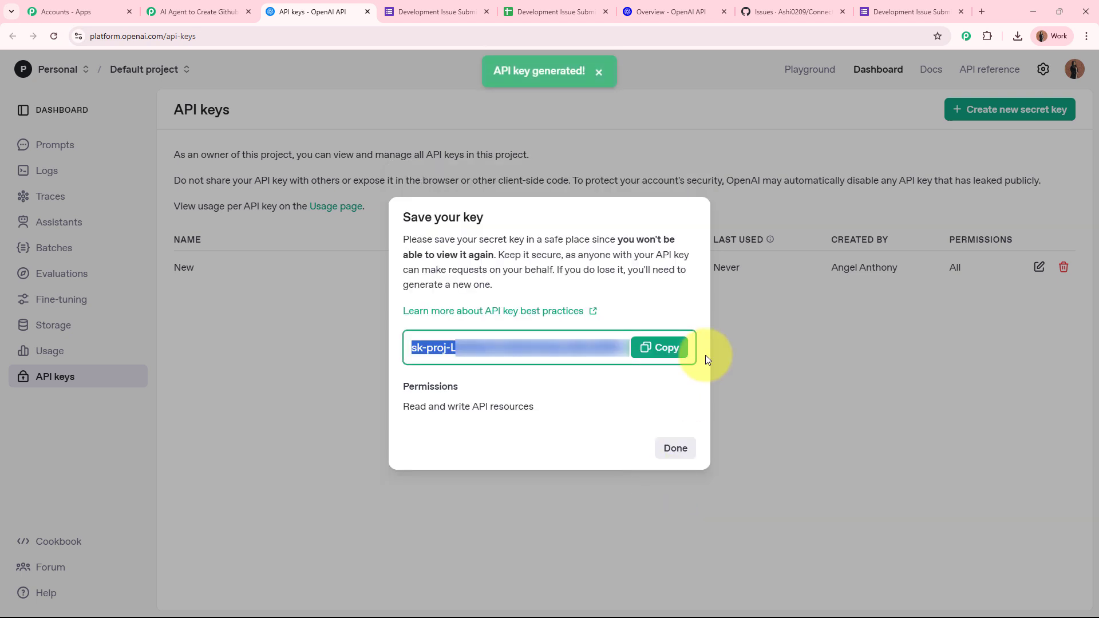
left_click(658, 347)
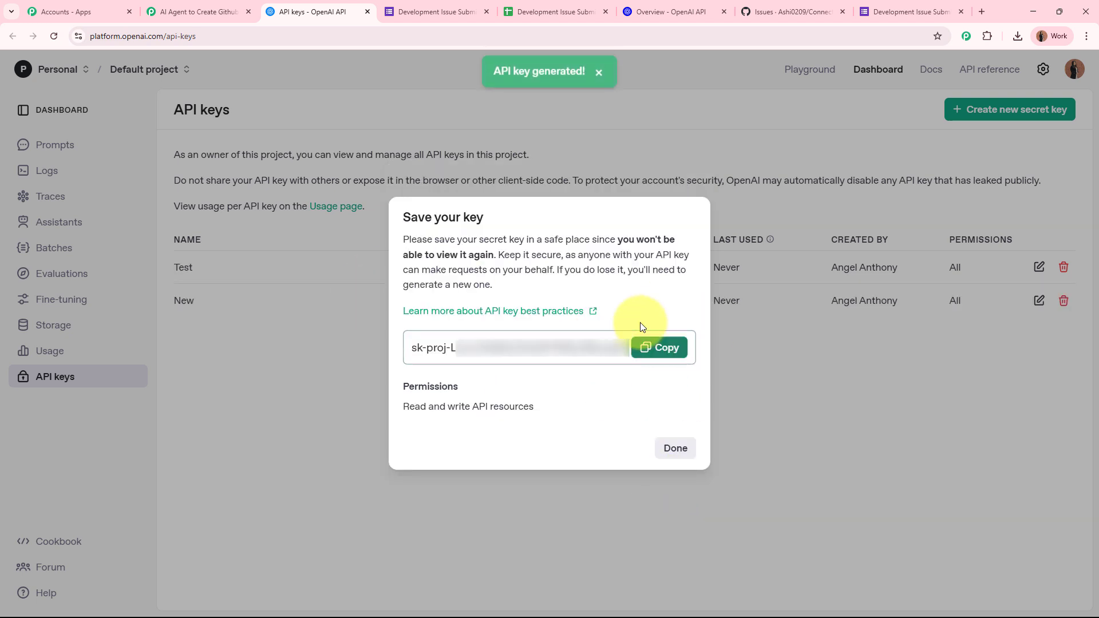
left_click(202, 12)
left_click(634, 373)
key("ctrl+v")
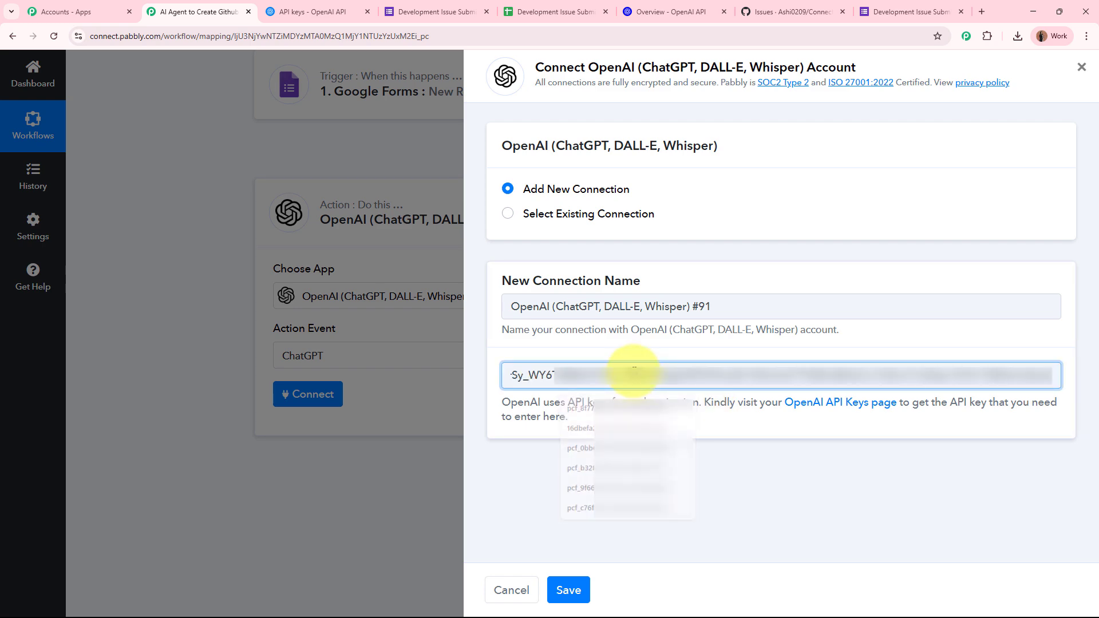
left_click(570, 600)
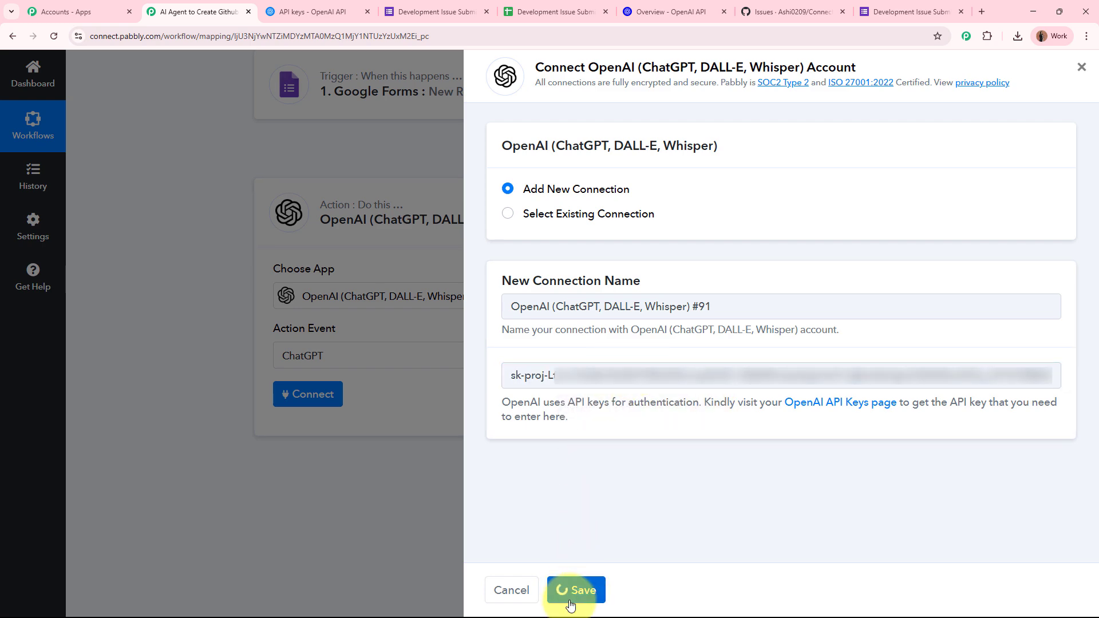
scroll(225, 347, "down", 2)
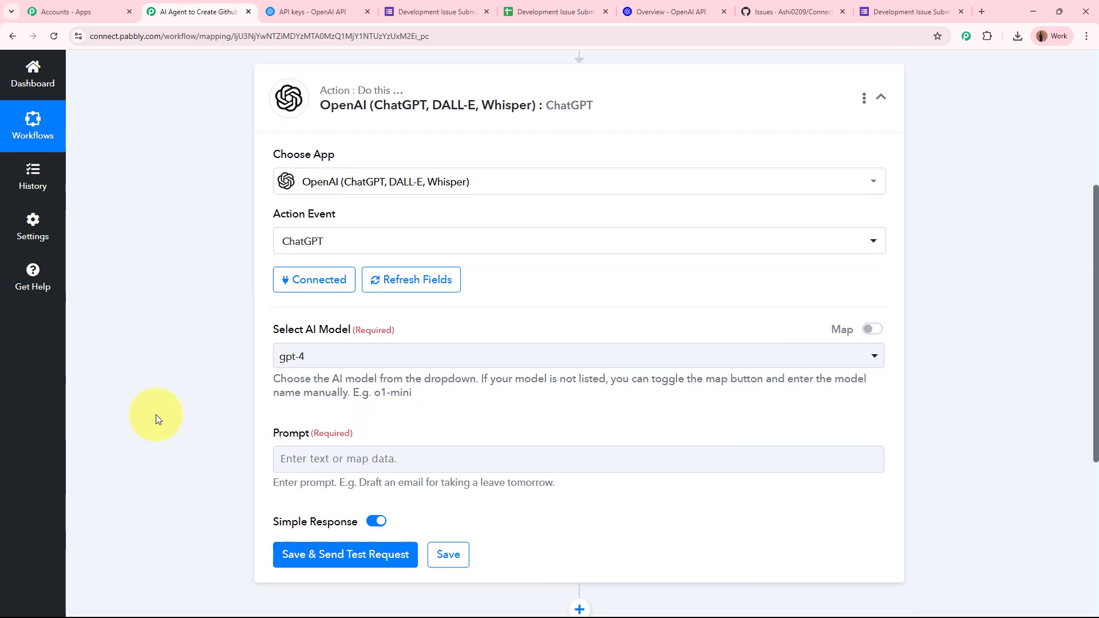
scroll(155, 414, "down", 4)
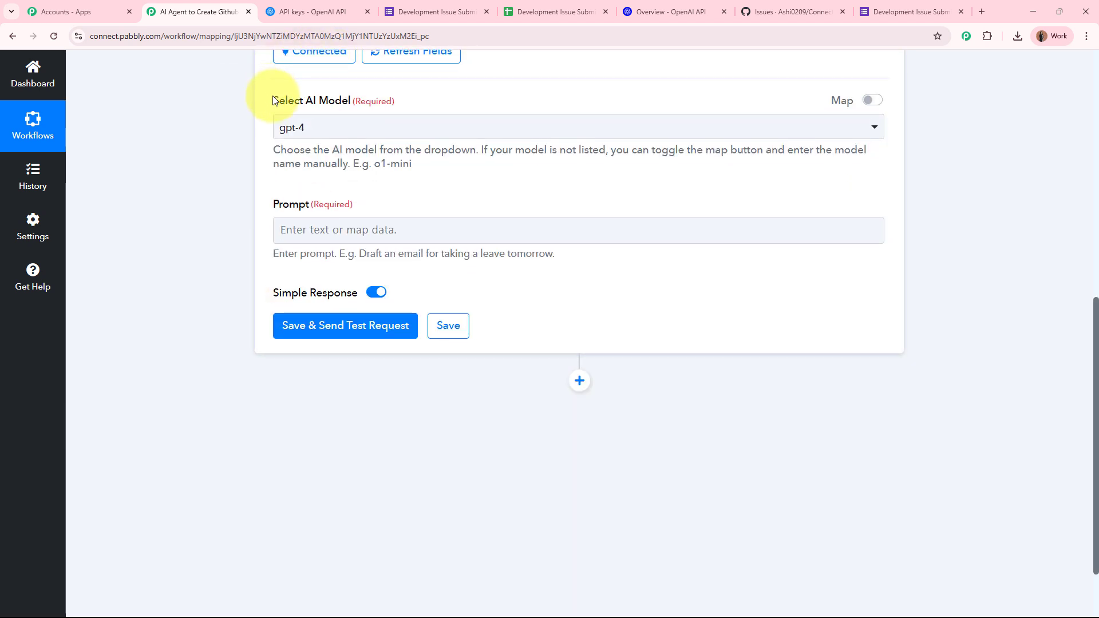
left_click_drag(273, 100, 394, 104)
scroll(393, 115, "up", 2)
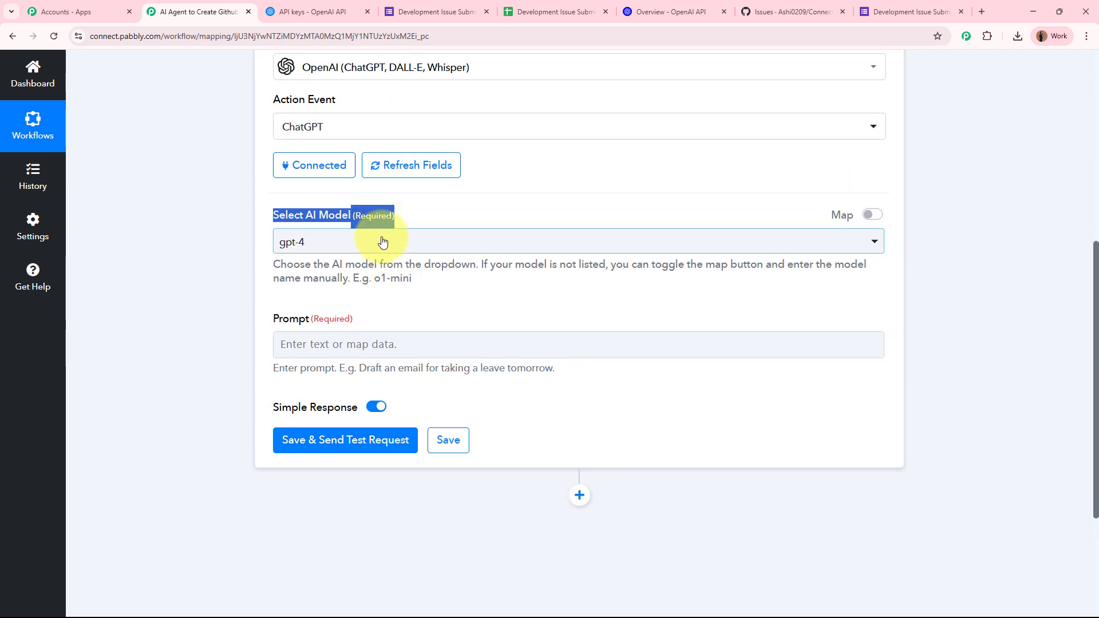
left_click(212, 260)
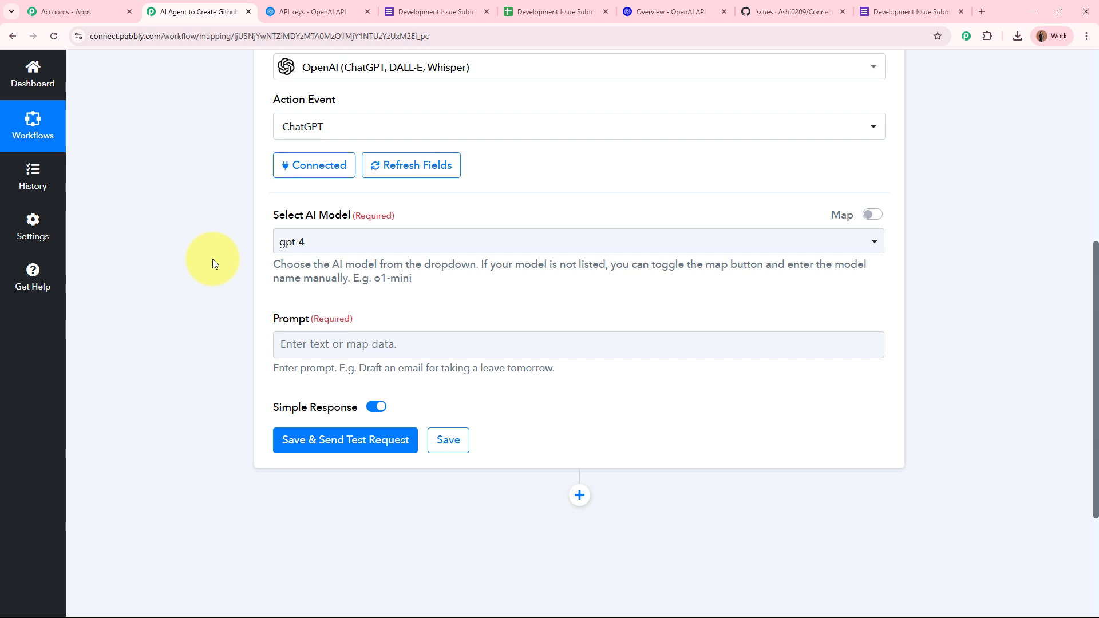
Step: Change the ChatGPT step's AI model from gpt-4 to gpt-4o-mini
left_click(307, 242)
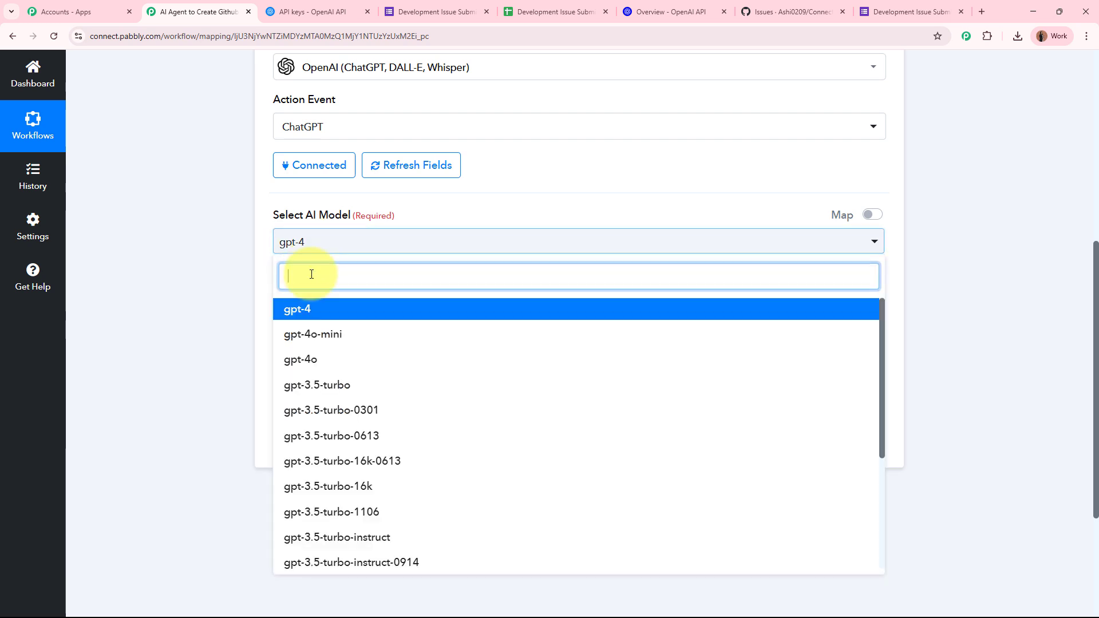
left_click(303, 341)
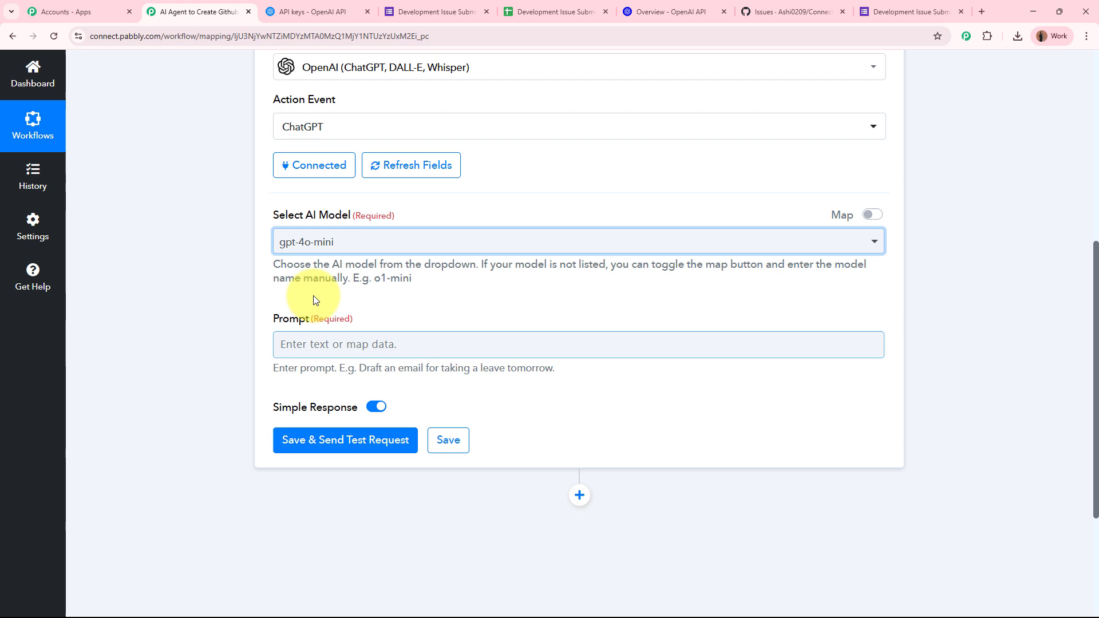
left_click(379, 255)
scroll(430, 446, "down", 4)
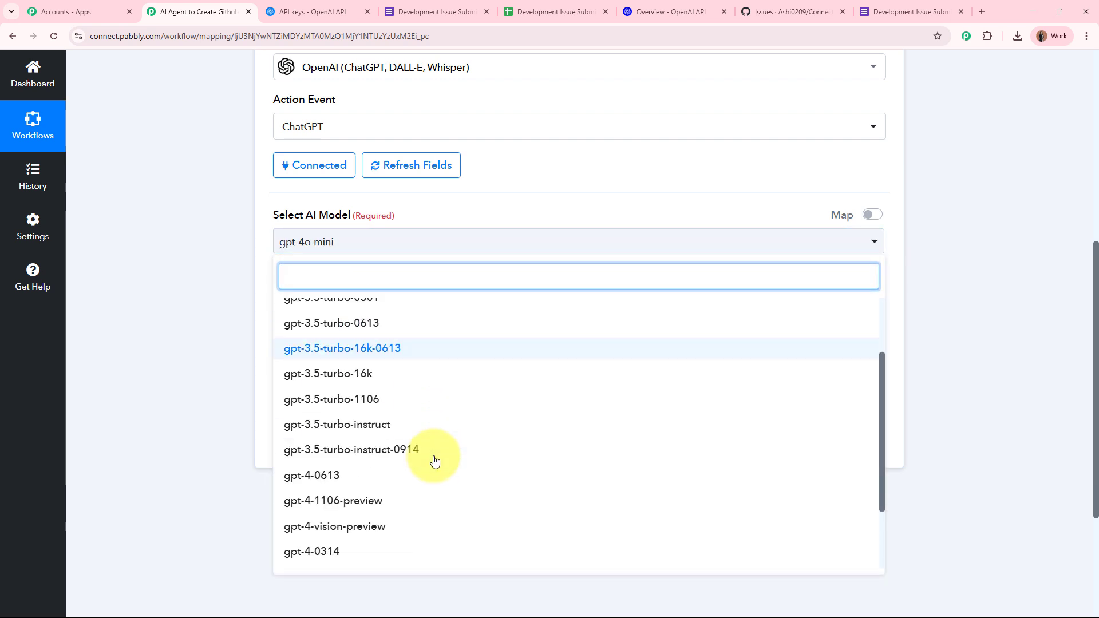
scroll(434, 461, "up", 5)
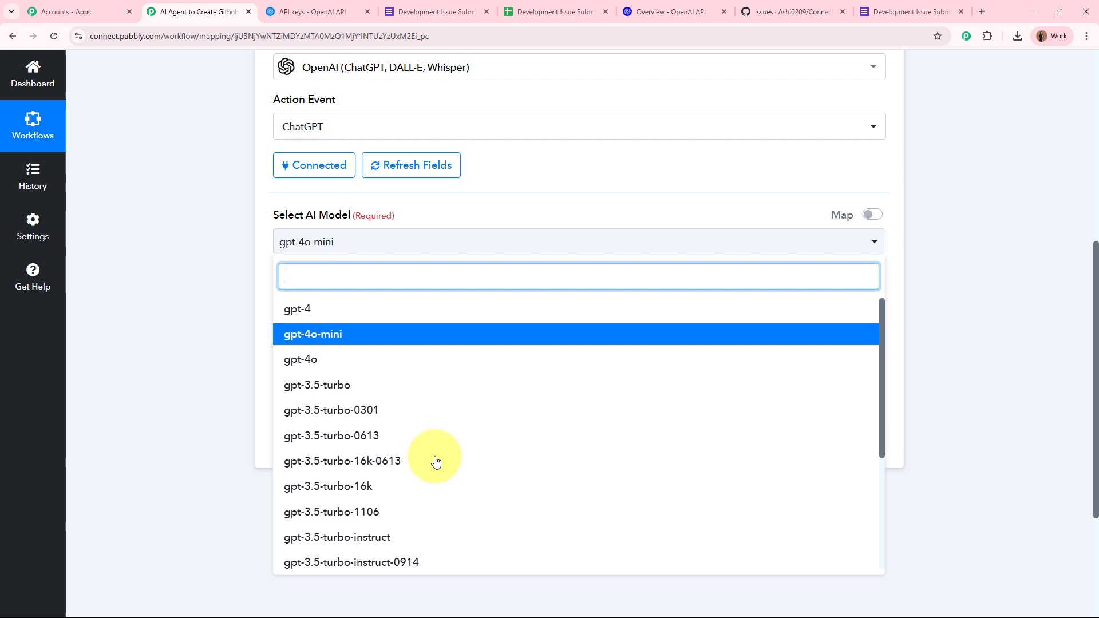
left_click(204, 341)
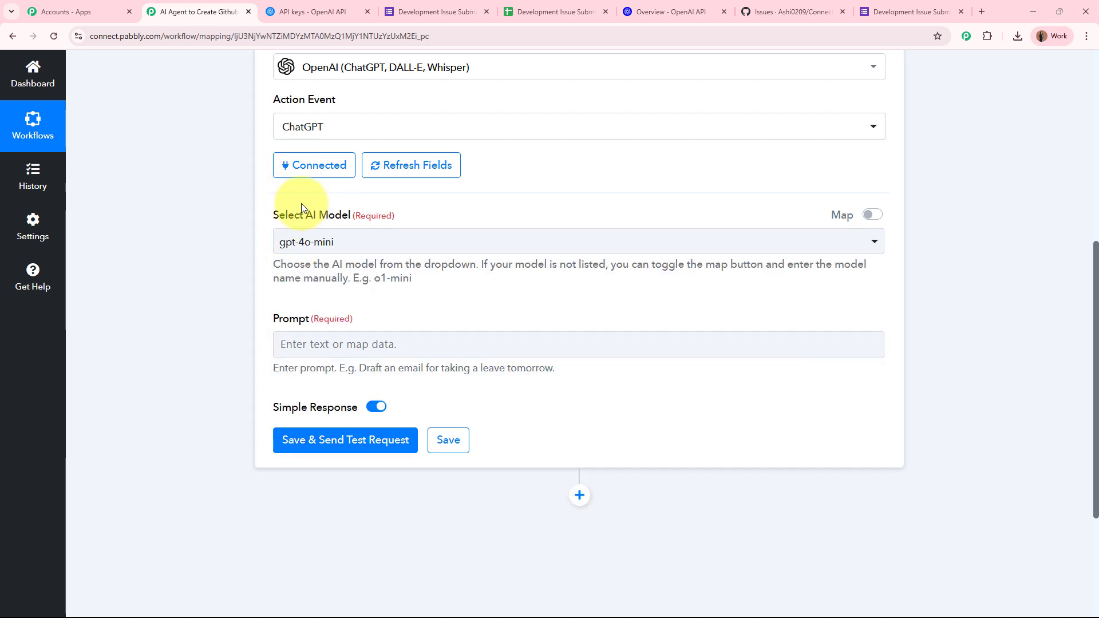
scroll(301, 204, "down", 2)
left_click_drag(269, 204, 338, 222)
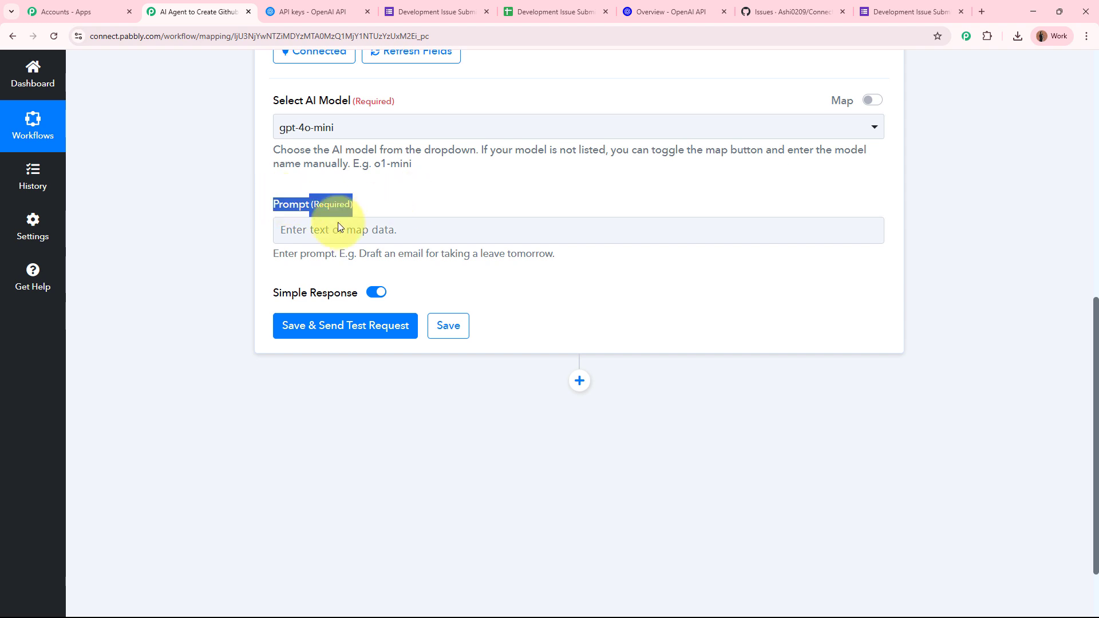
left_click(205, 270)
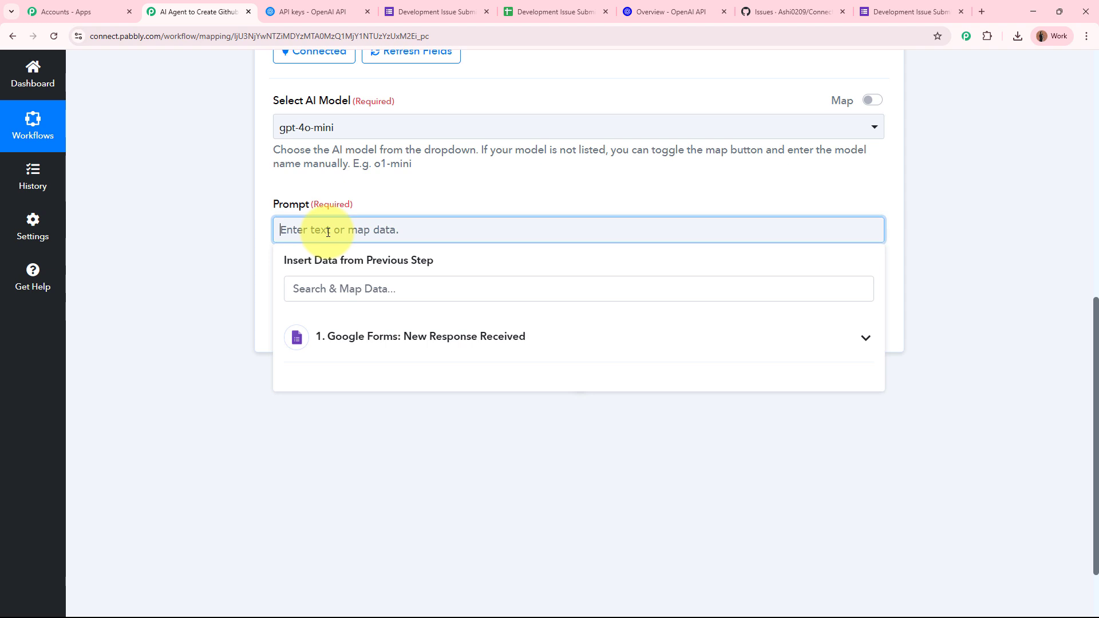
Step: Paste the triage prompt asking for Issue Title, Issue Description, Priority Level and AI Suggestion as JSON
key("ctrl+v")
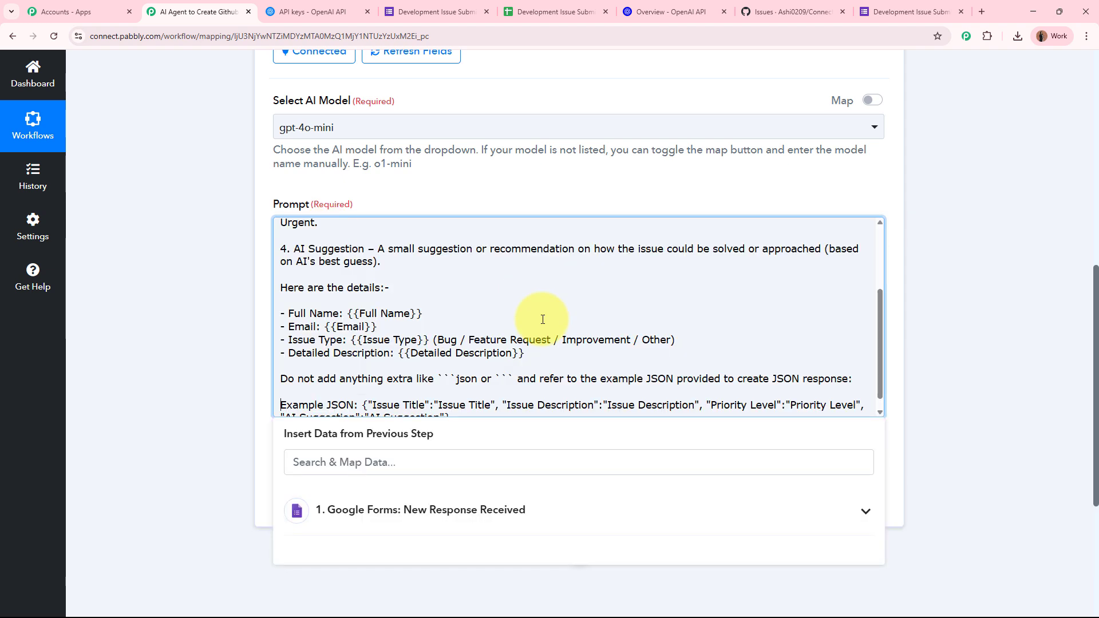
scroll(569, 349, "up", 5)
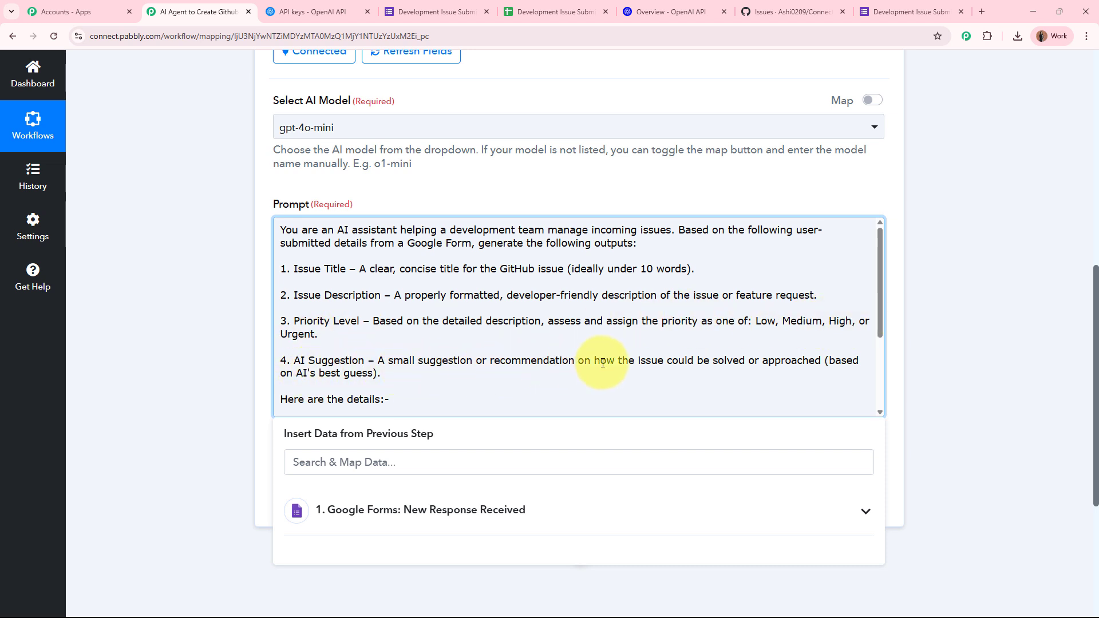
scroll(785, 361, "down", 3)
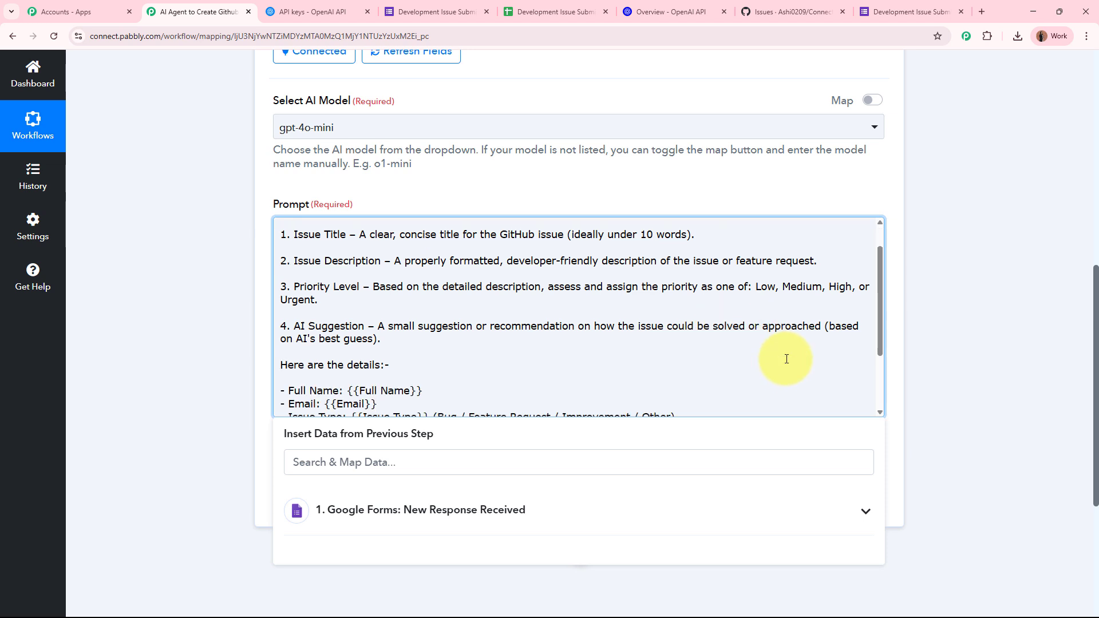
scroll(361, 311, "down", 1)
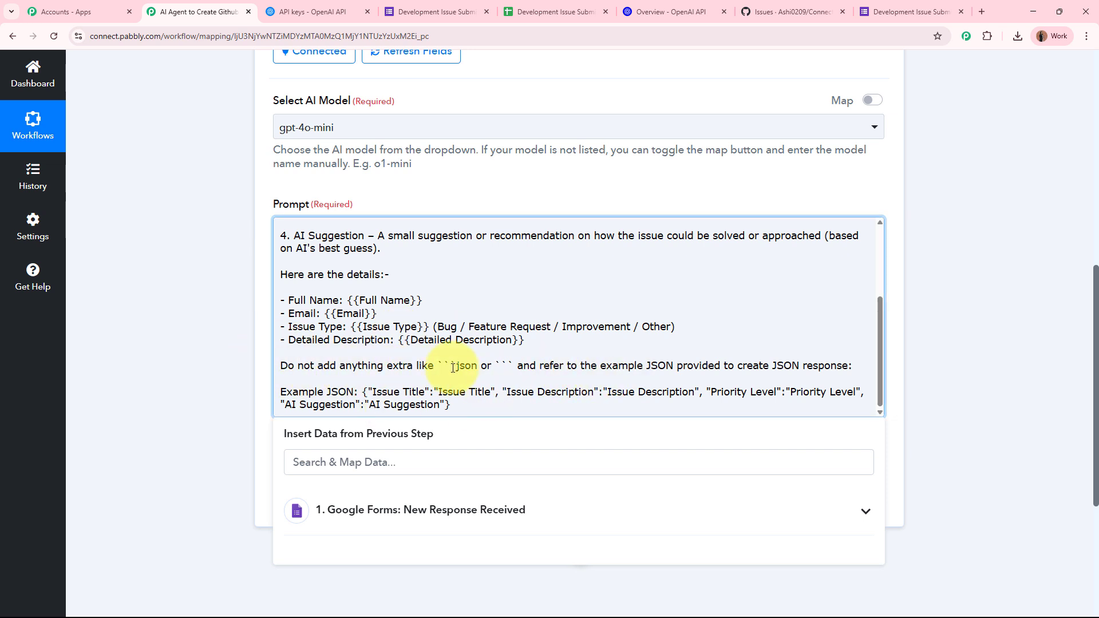
left_click_drag(280, 365, 514, 405)
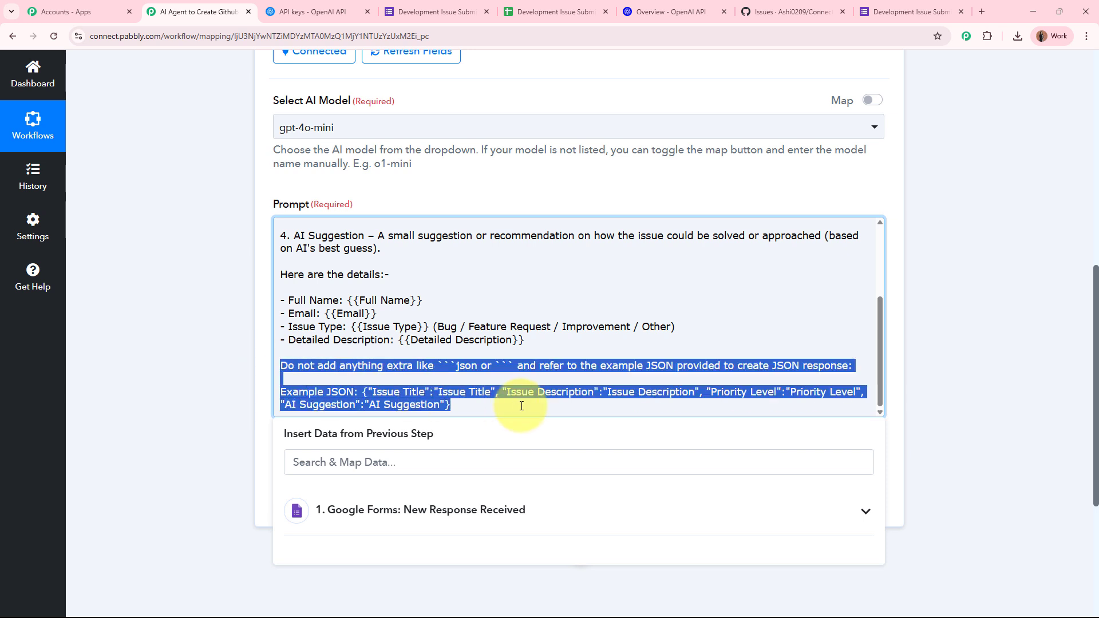
left_click(514, 405)
scroll(509, 400, "up", 3)
left_click(311, 261)
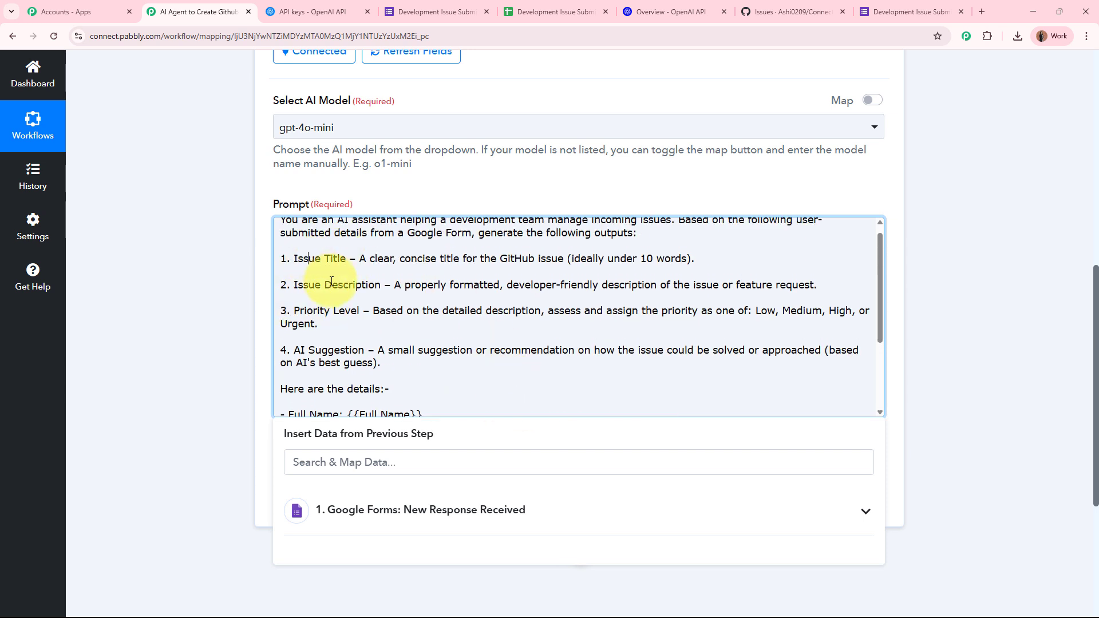
left_click(331, 283)
left_click(330, 310)
left_click(341, 348)
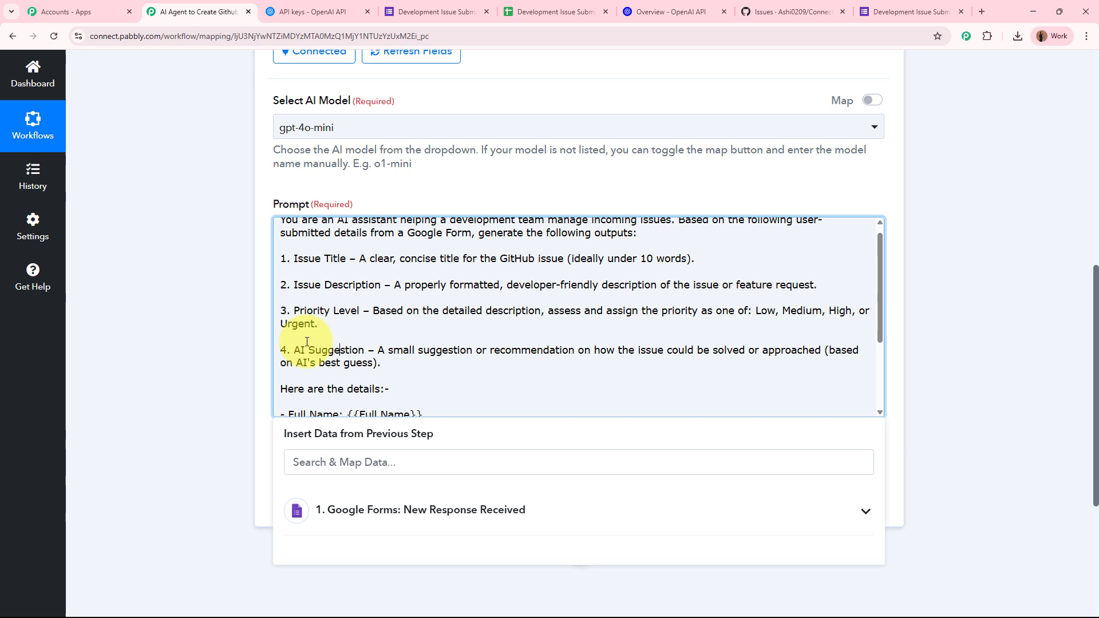
left_click(171, 323)
left_click(271, 289)
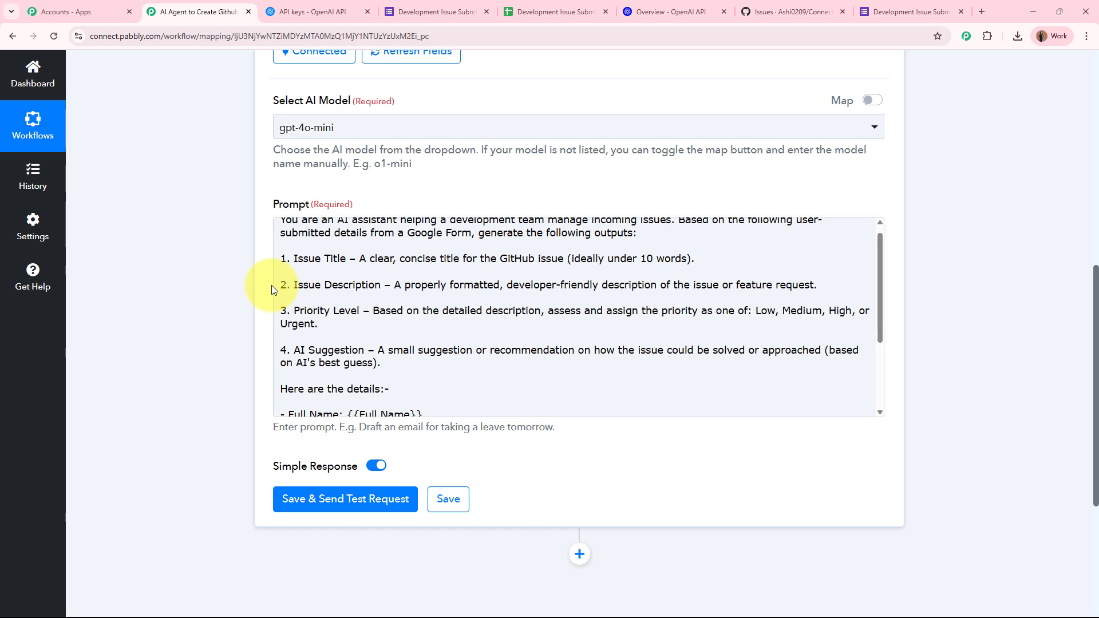
Step: Review the prompt's Example JSON format, including its AI Suggestion key
scroll(435, 354, "down", 2)
scroll(452, 384, "up", 3)
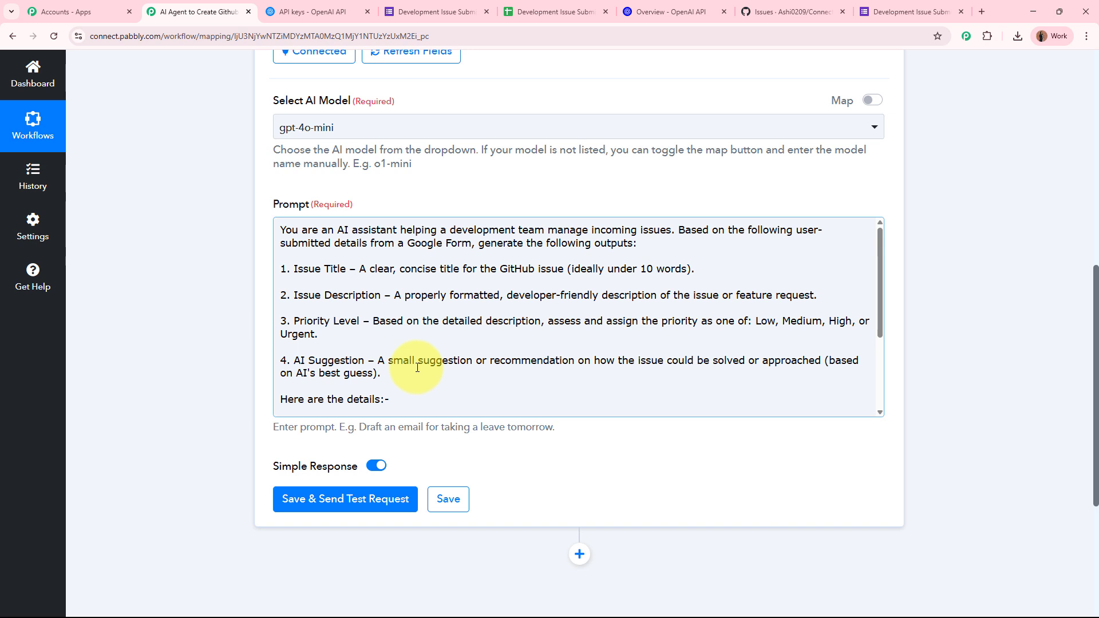
scroll(417, 367, "down", 3)
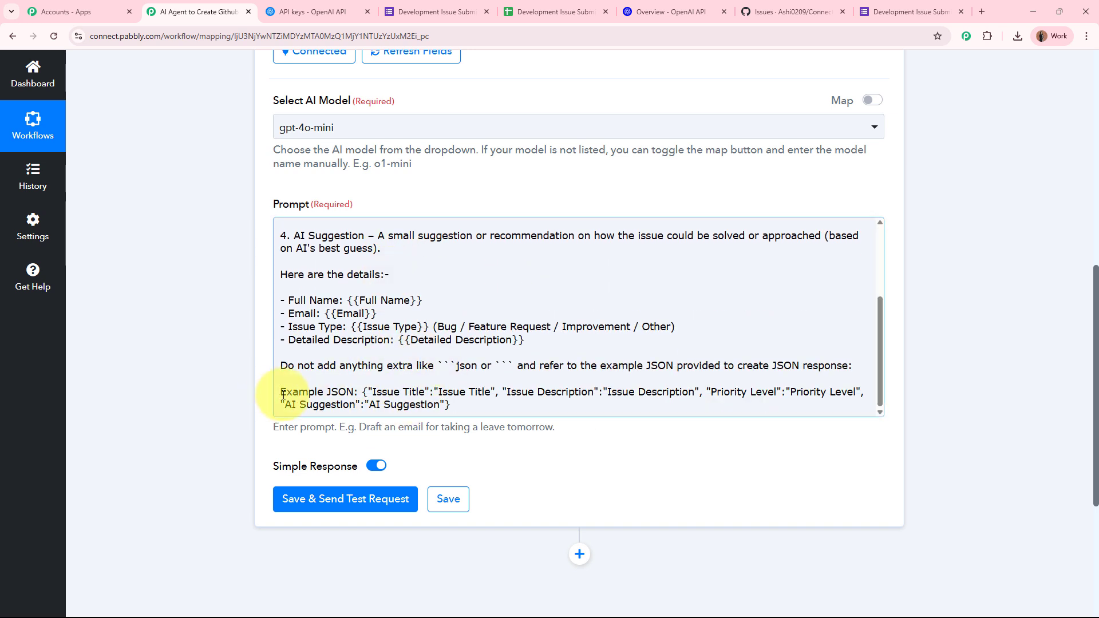
left_click_drag(283, 395, 477, 410)
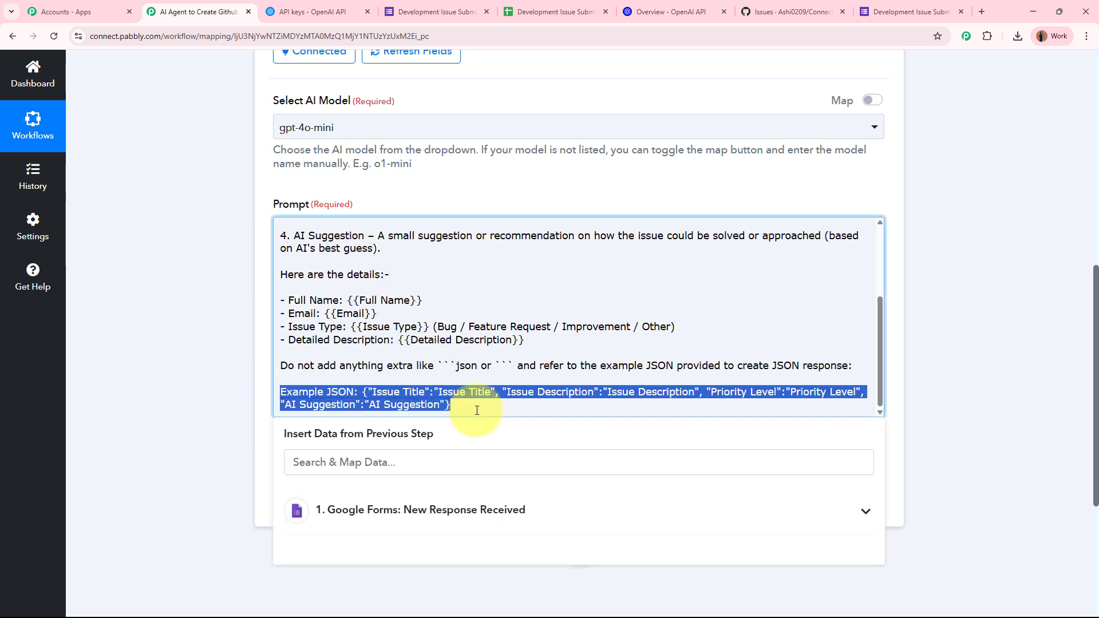
left_click(477, 411)
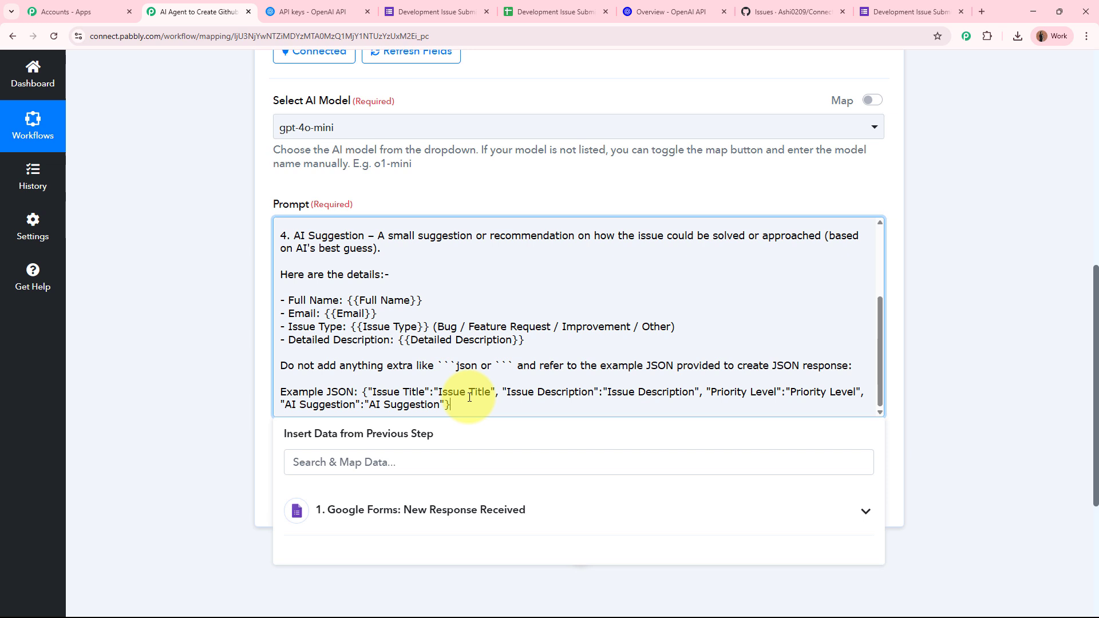
left_click(331, 406)
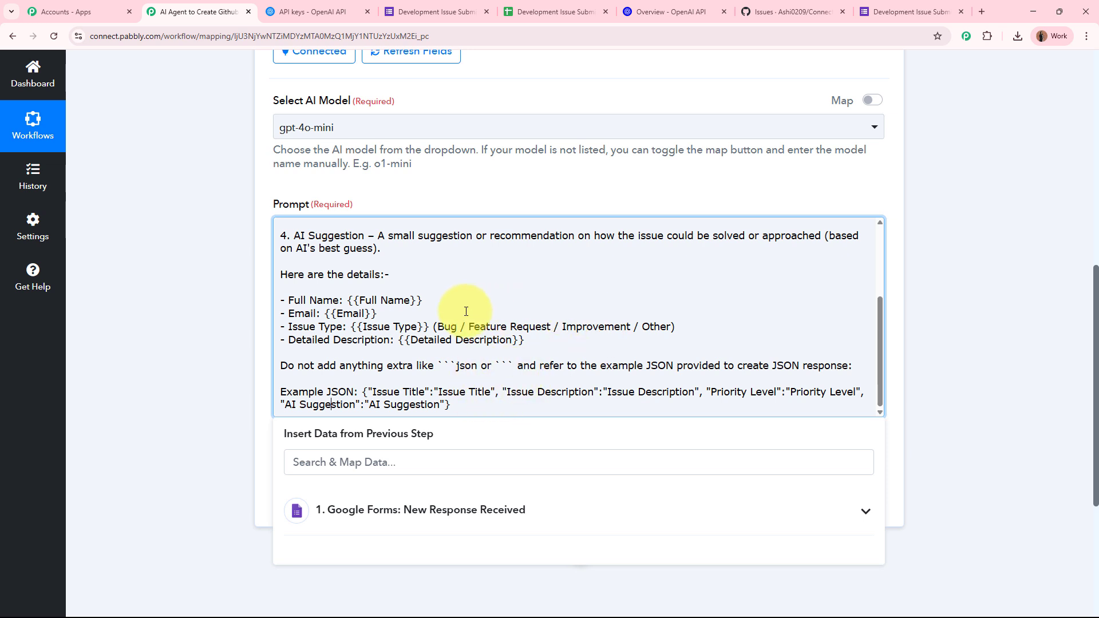
Step: Select the {{Full Name}} placeholder in the prompt for replacement
left_click_drag(349, 300, 422, 300)
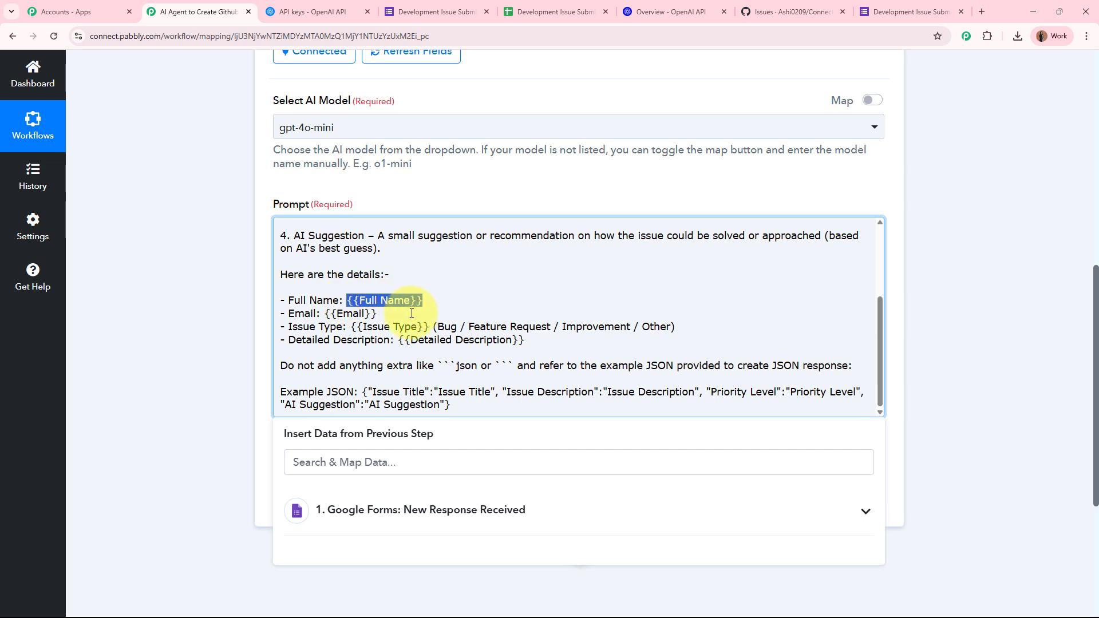
left_click(355, 326)
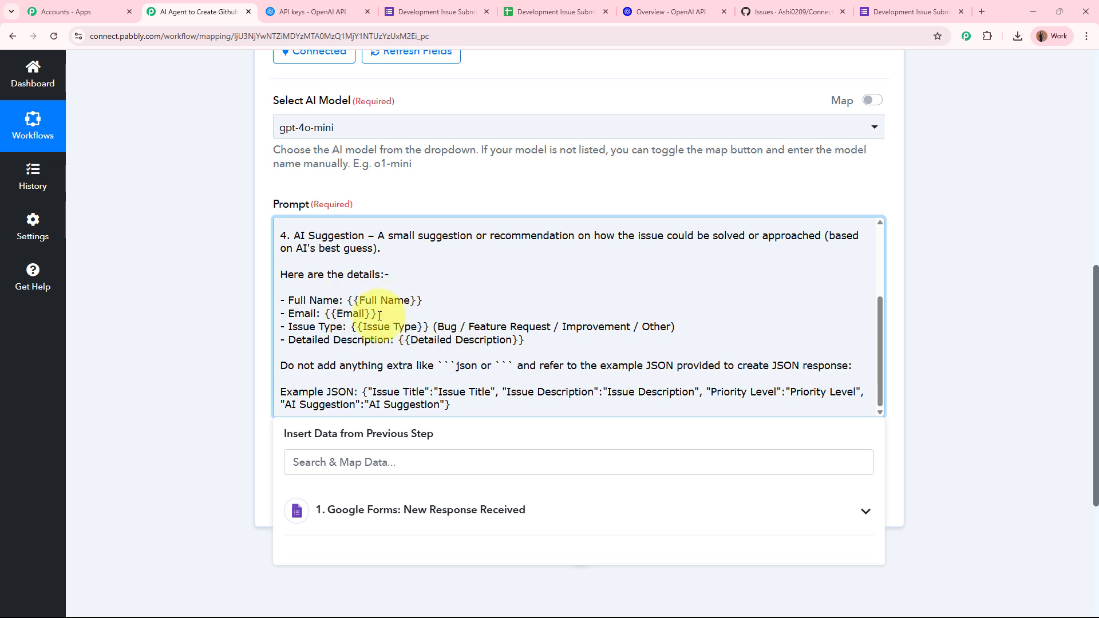
left_click_drag(346, 300, 450, 306)
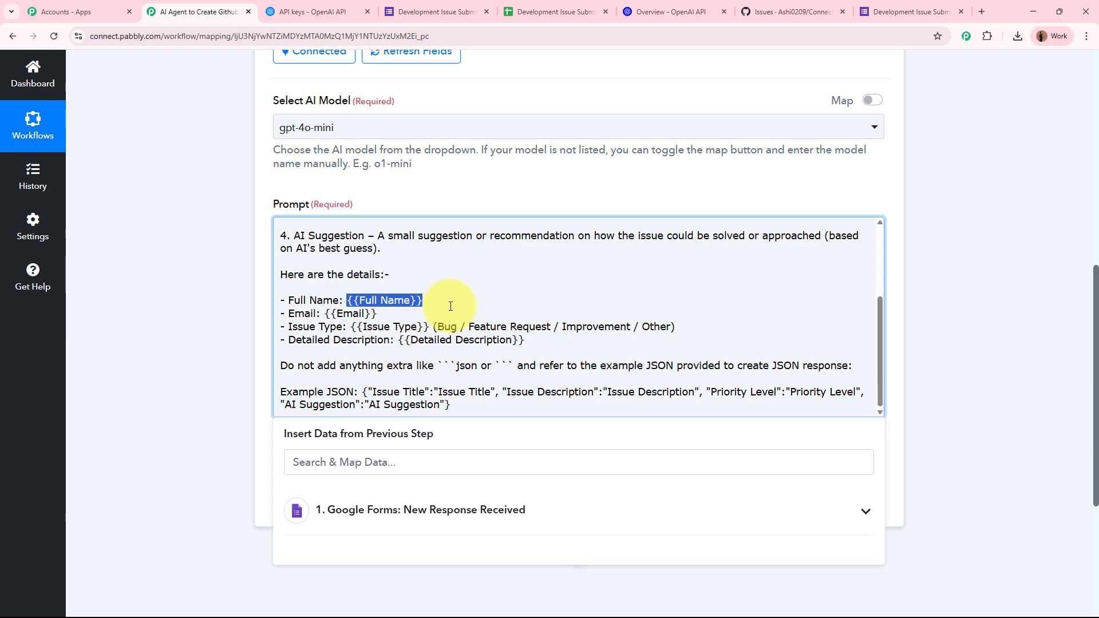
scroll(431, 439, "up", 10)
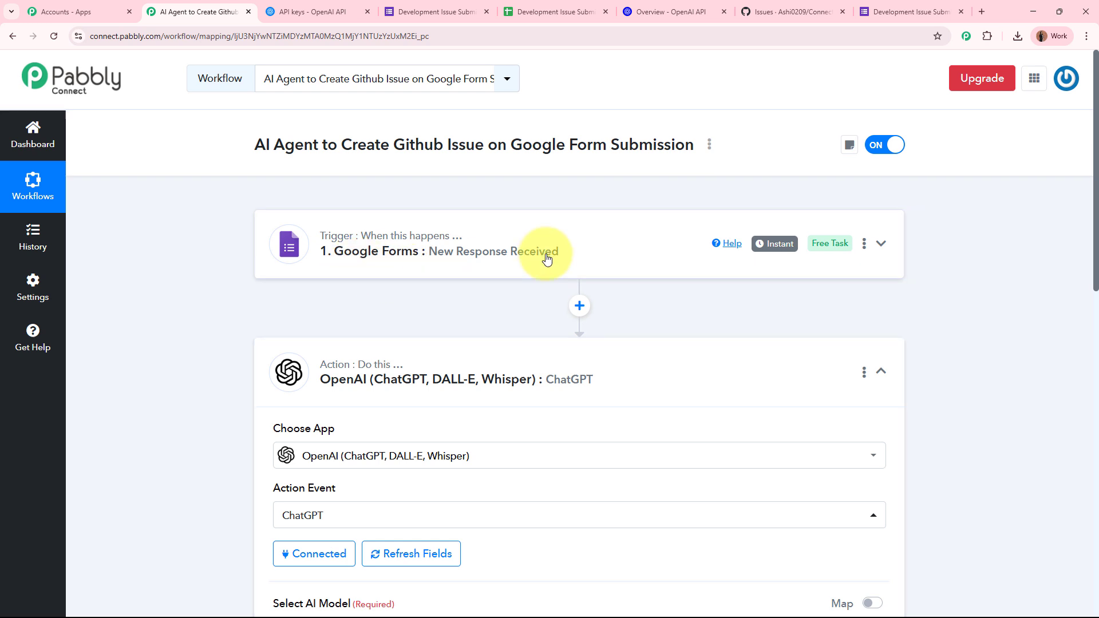
scroll(545, 255, "down", 10)
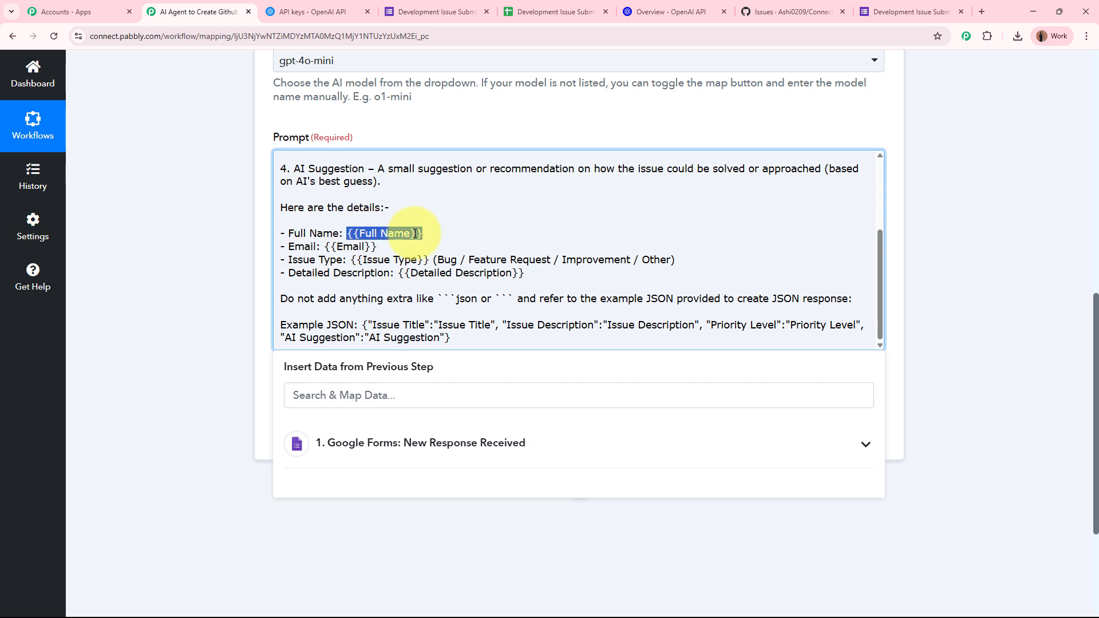
Step: Replace the {{Full Name}} and {{Email}} placeholders with the Google Forms answers
scroll(395, 331, "down", 2)
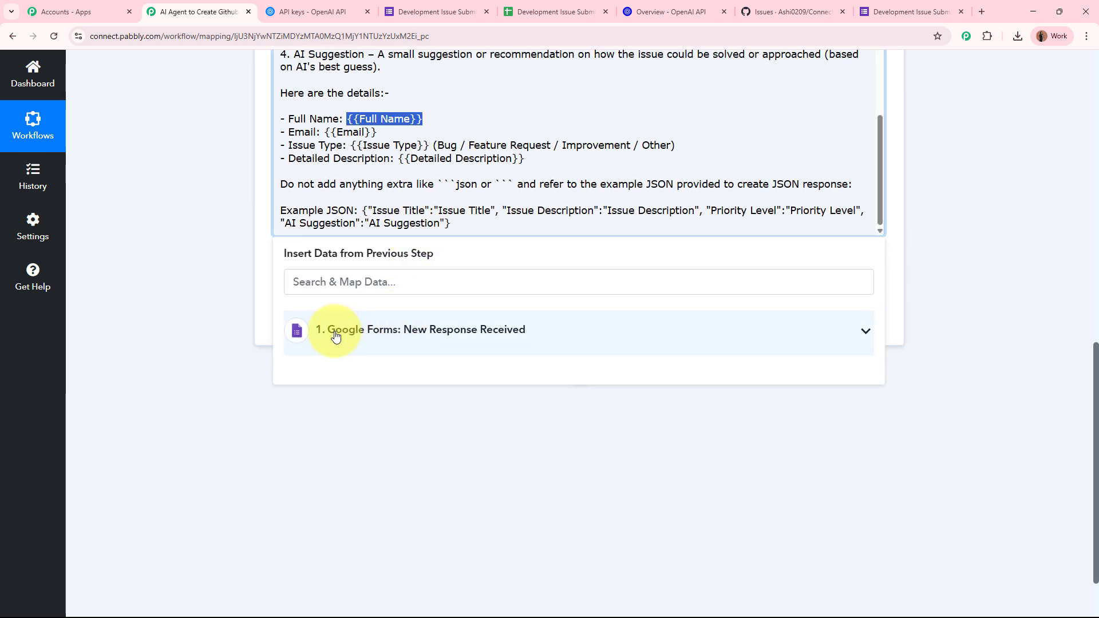
left_click(482, 330)
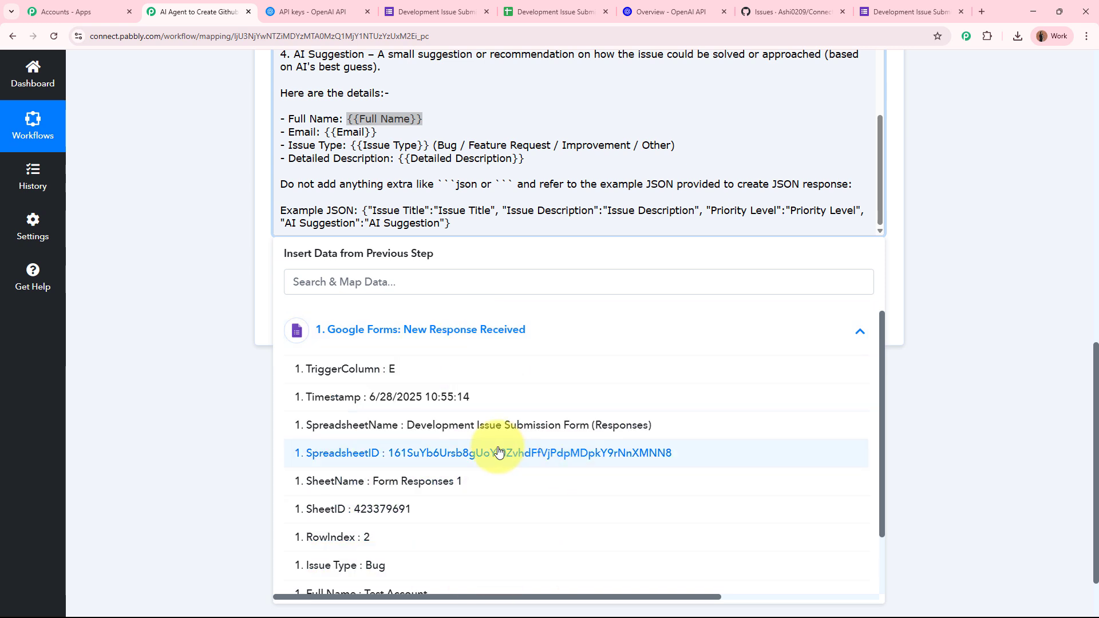
scroll(498, 452, "down", 3)
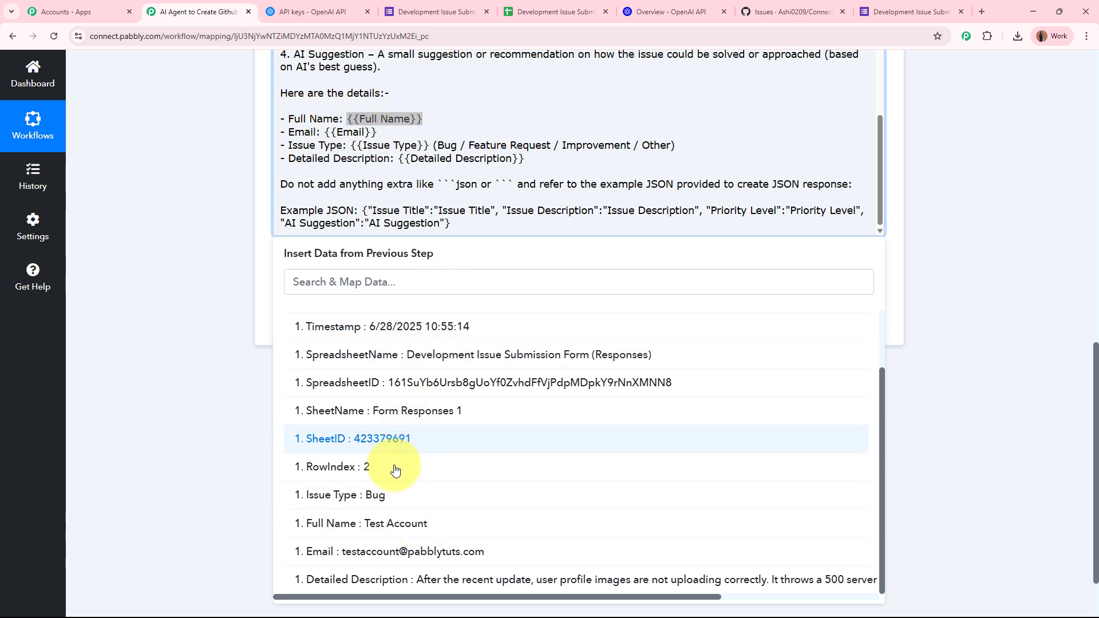
left_click(417, 521)
left_click(216, 359)
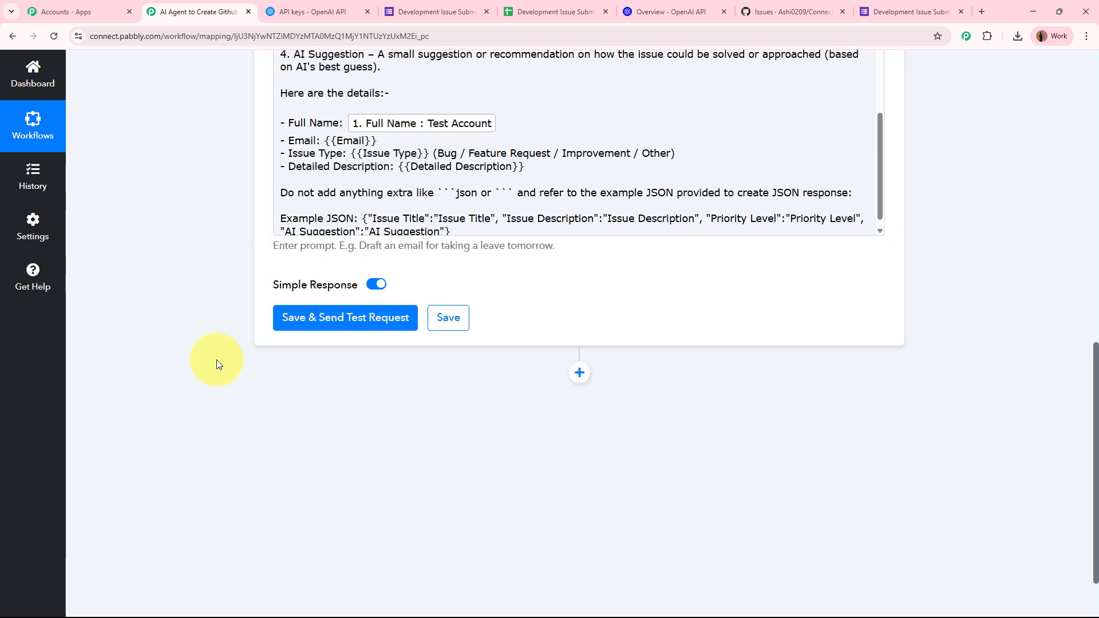
scroll(211, 362, "up", 2)
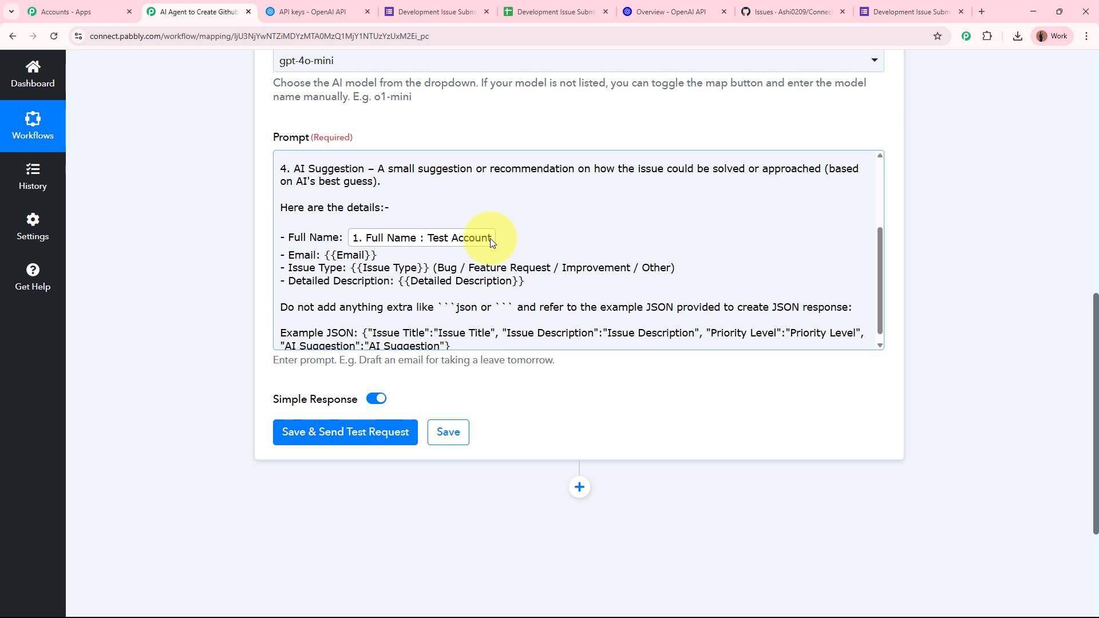
scroll(490, 238, "up", 3)
scroll(267, 252, "up", 10)
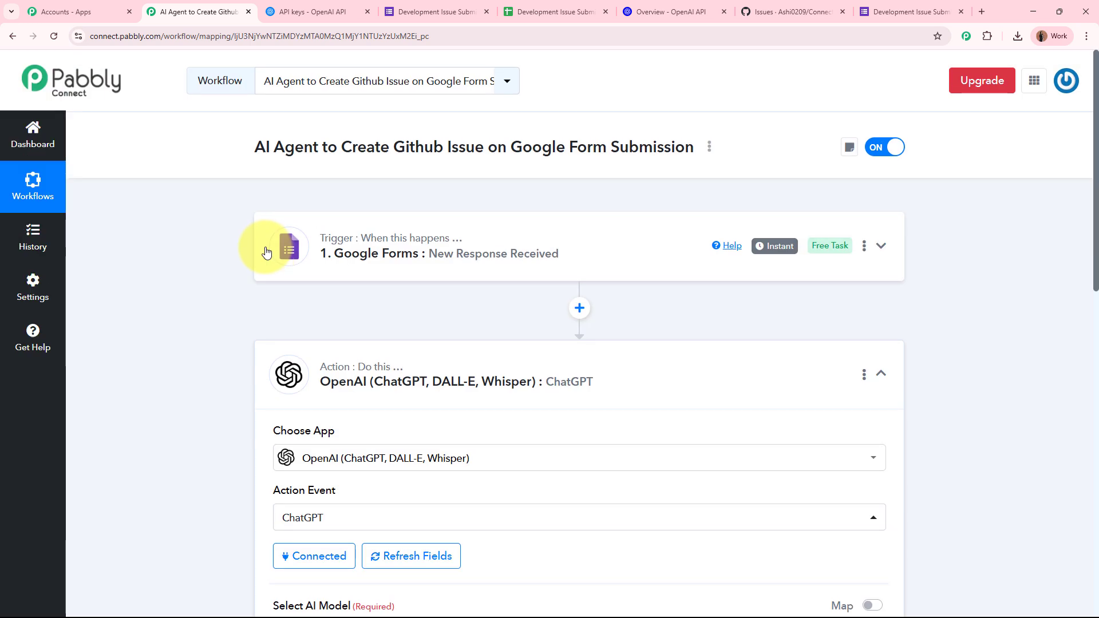
scroll(652, 269, "down", 8)
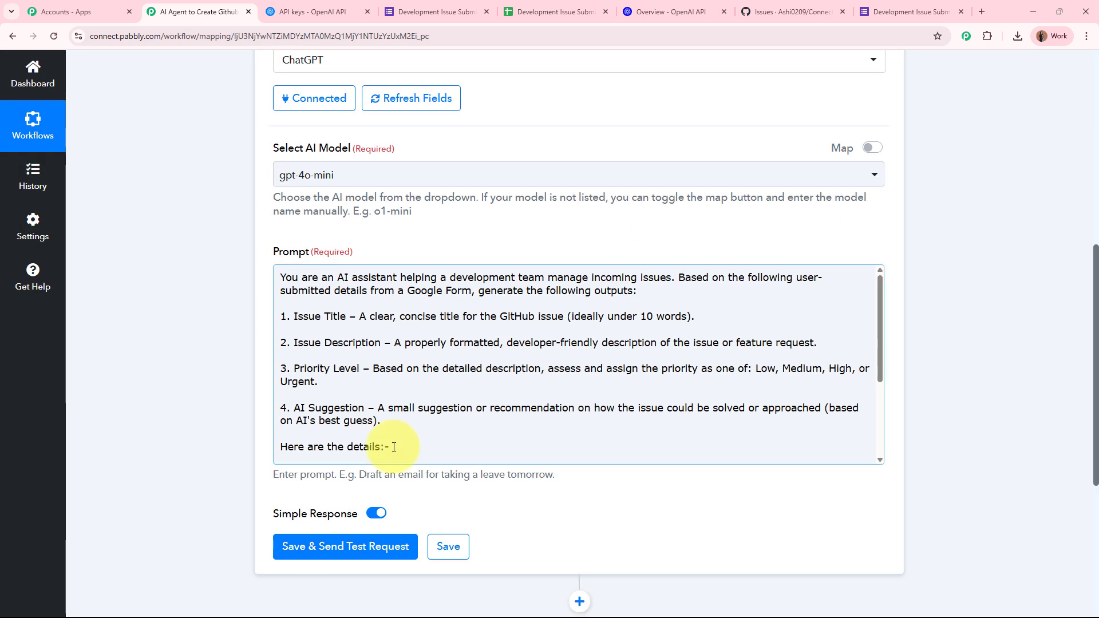
scroll(393, 446, "down", 3)
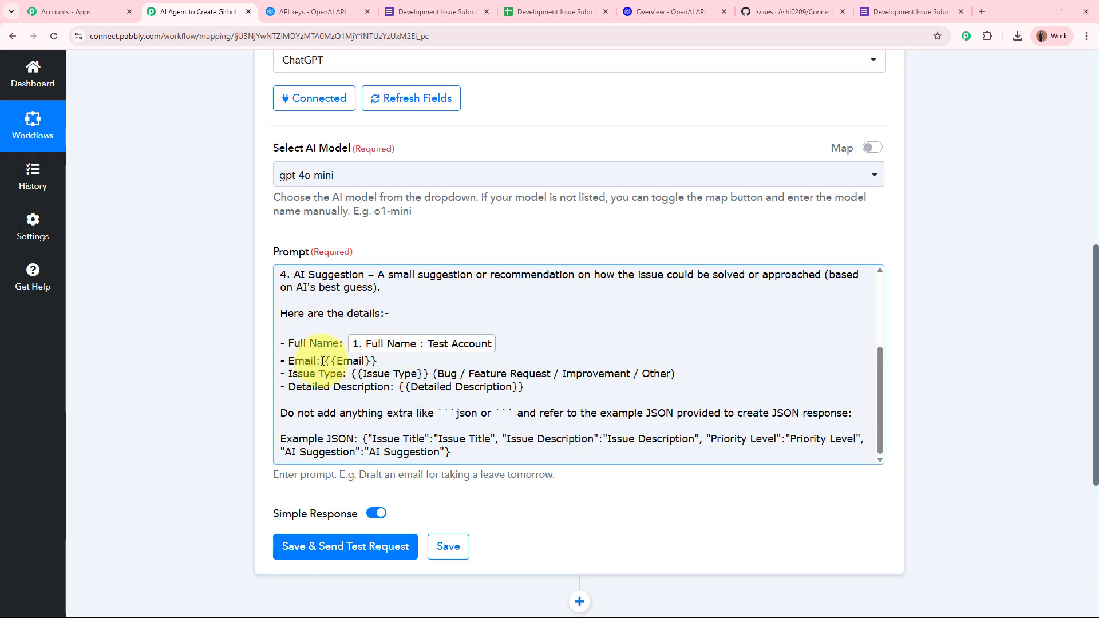
left_click_drag(324, 361, 379, 361)
scroll(212, 346, "down", 4)
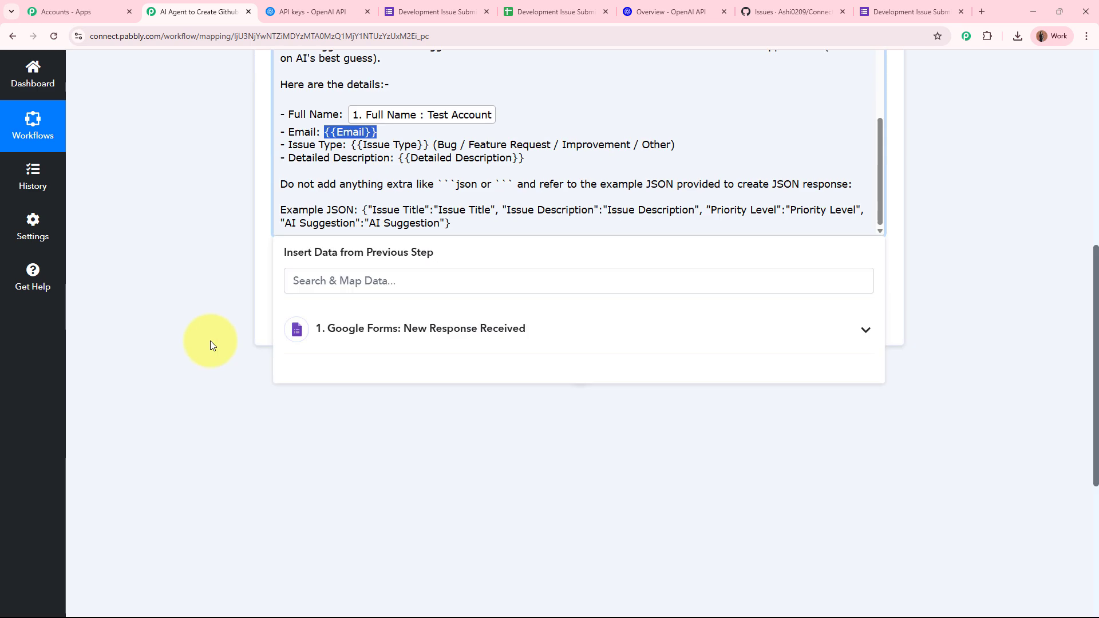
left_click(469, 335)
scroll(503, 510, "down", 2)
left_click(473, 552)
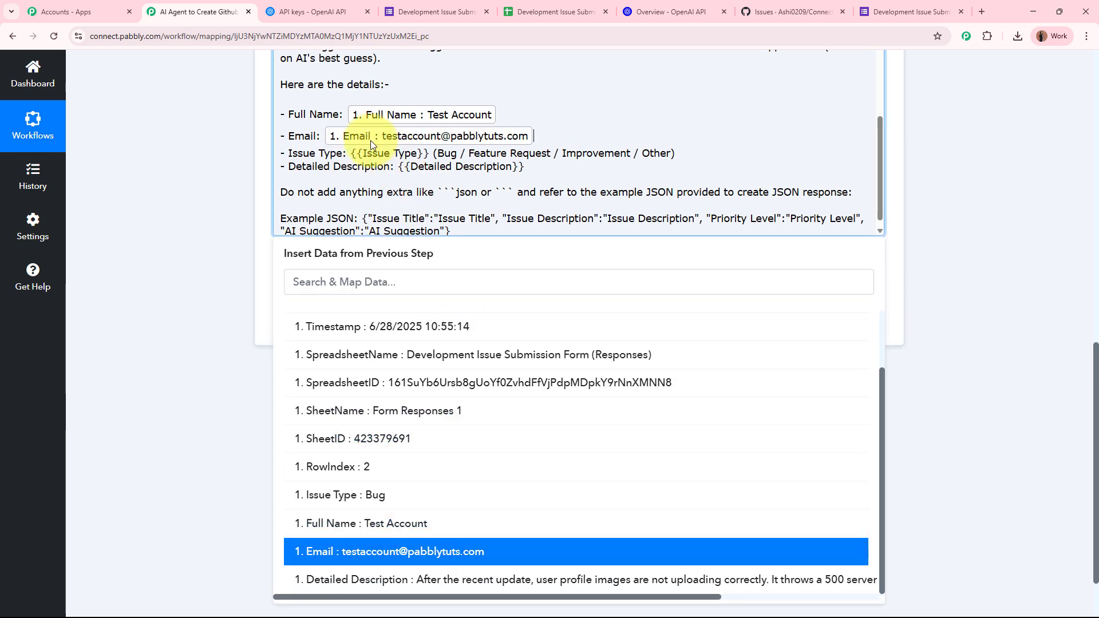
Step: Replace the {{Issue Type}} and {{Detailed Description}} placeholders with the matching form fields
left_click_drag(351, 153, 676, 153)
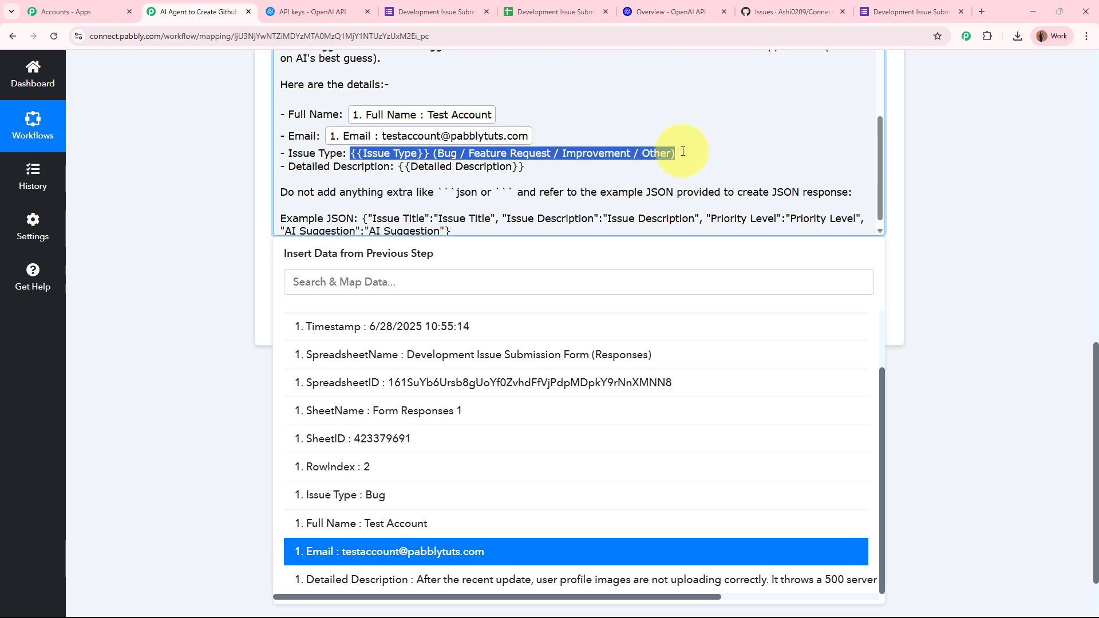
left_click(561, 327)
scroll(469, 515, "down", 3)
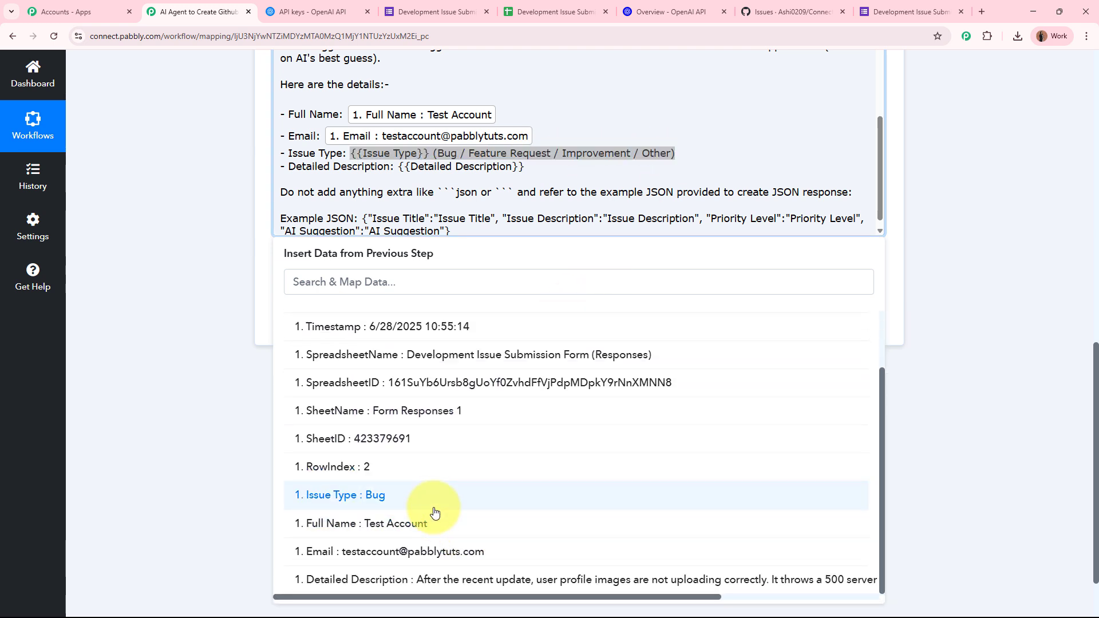
left_click(435, 496)
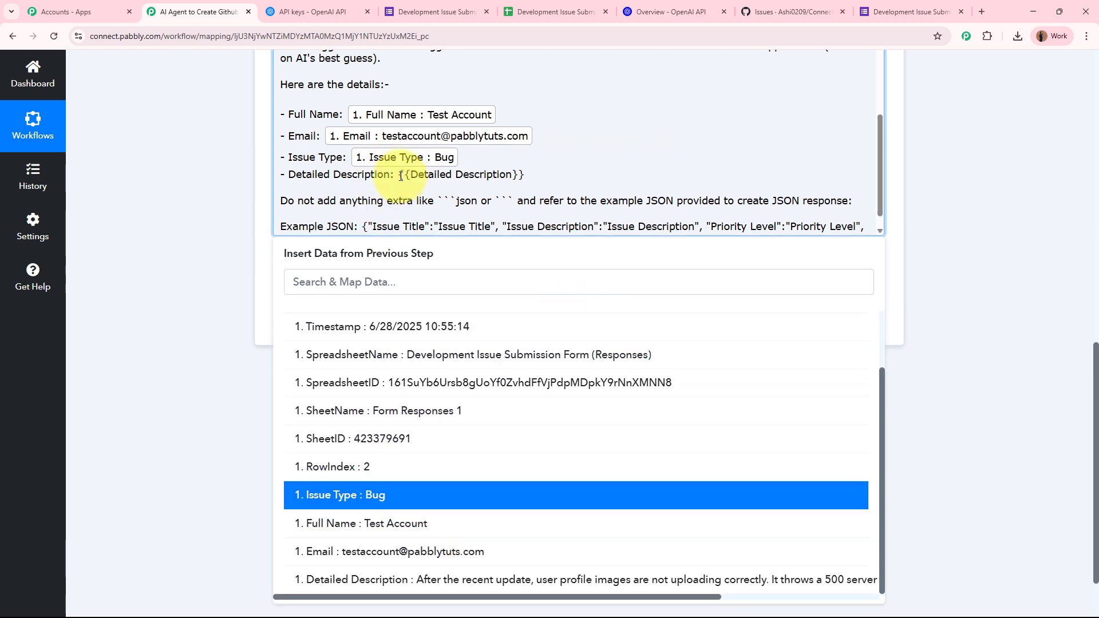
left_click_drag(400, 175, 560, 189)
left_click(490, 351)
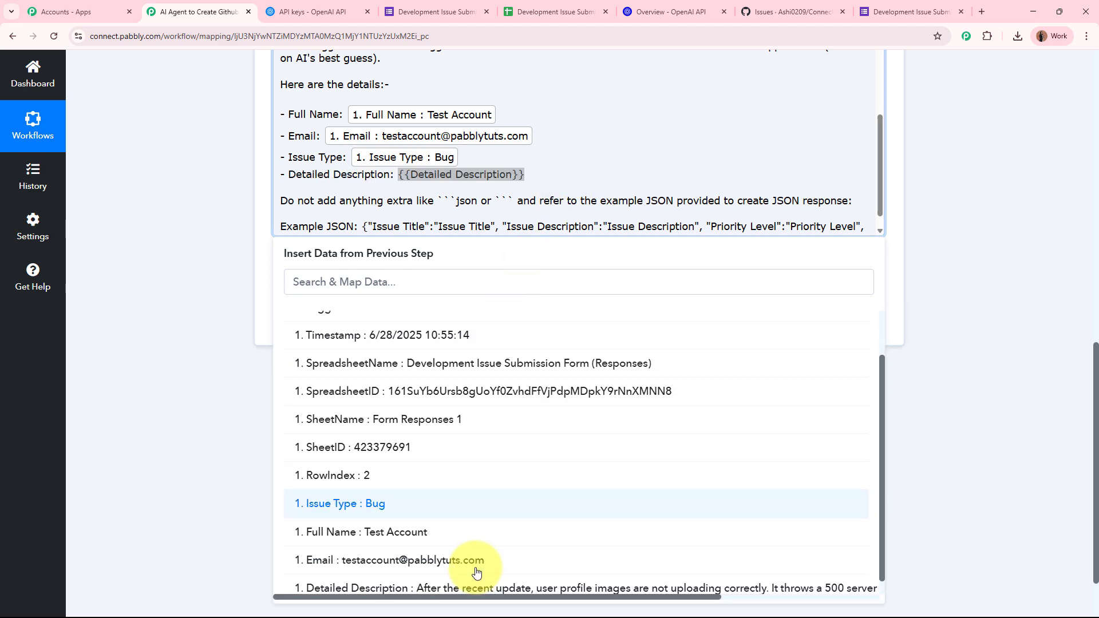
scroll(477, 573, "down", 1)
left_click(503, 584)
left_click(166, 241)
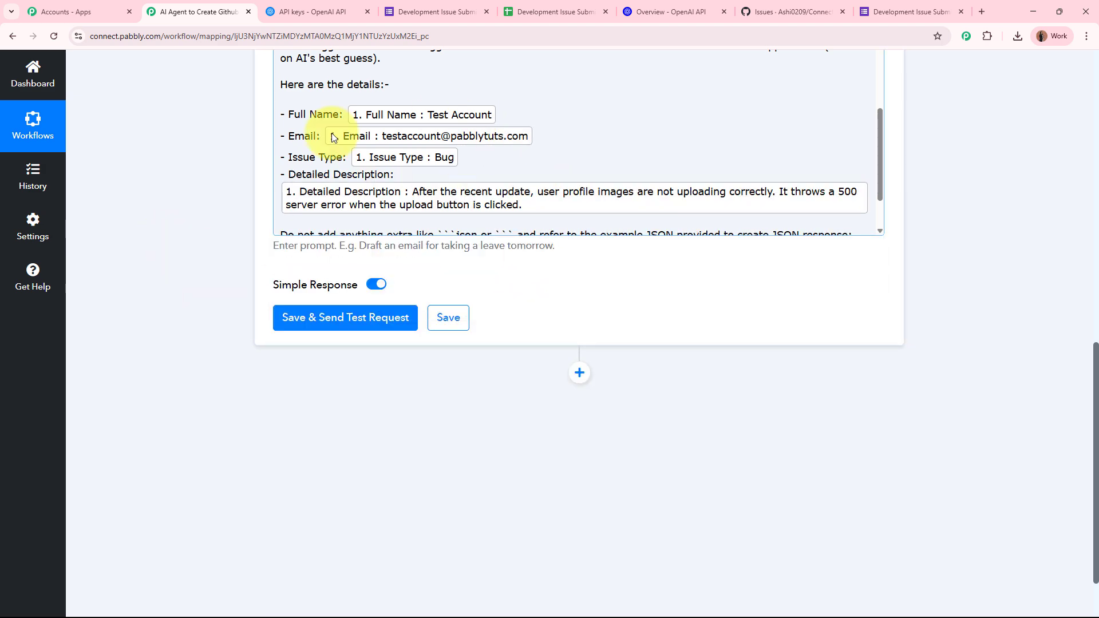
scroll(224, 201, "up", 2)
scroll(414, 243, "up", 4)
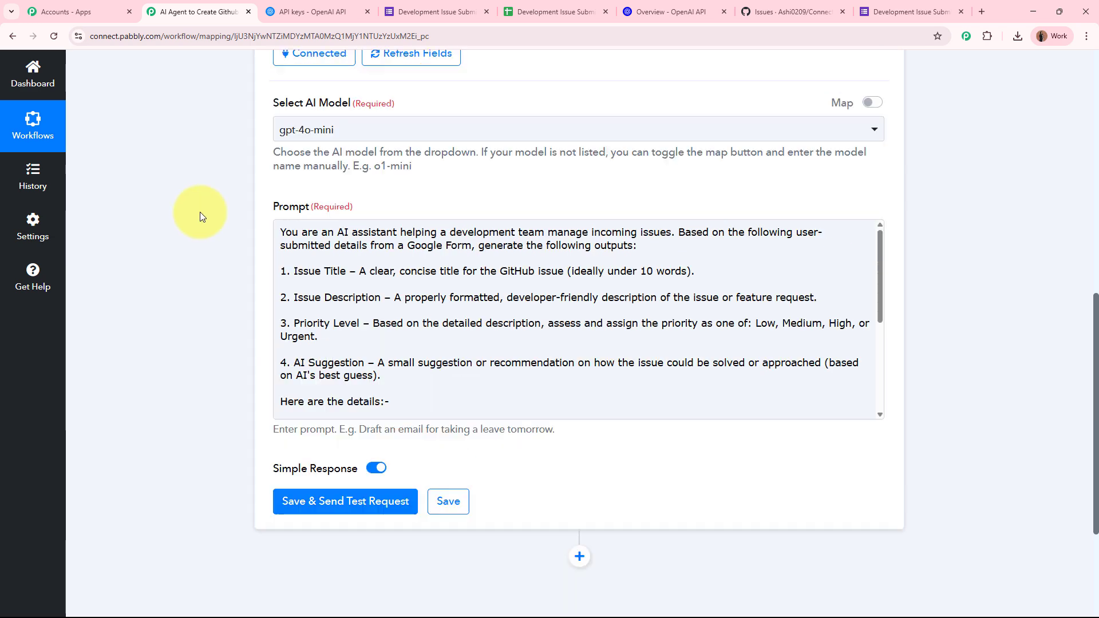
scroll(422, 350, "up", 5)
scroll(344, 355, "down", 8)
Step: Send the ChatGPT test request and check the returned title 'User Profile Image Upload Fails'
left_click(282, 317)
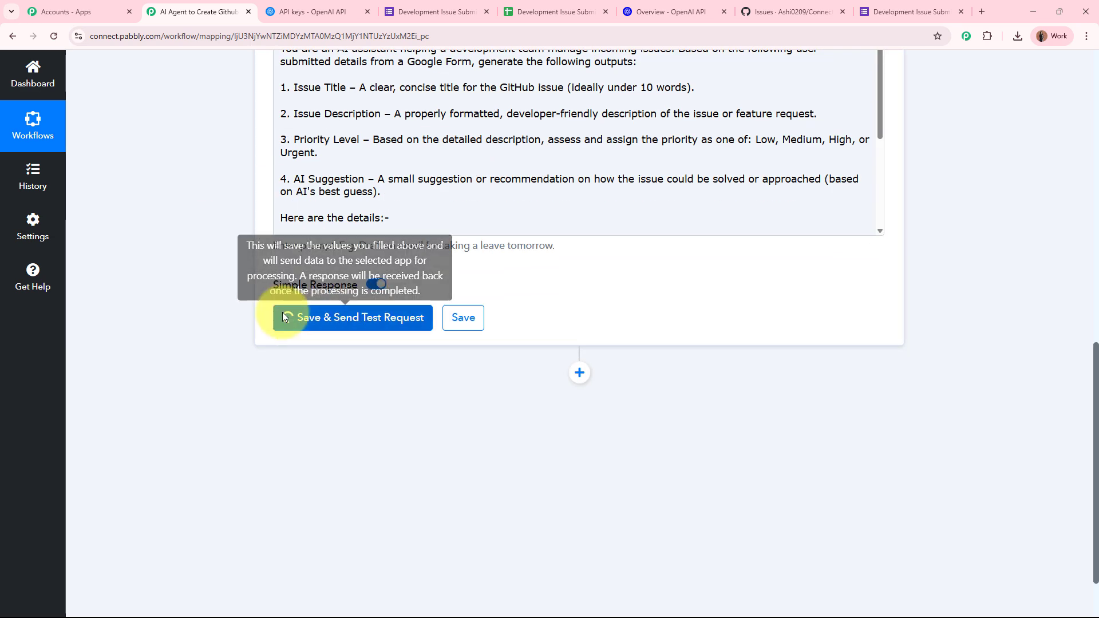
scroll(176, 337, "down", 2)
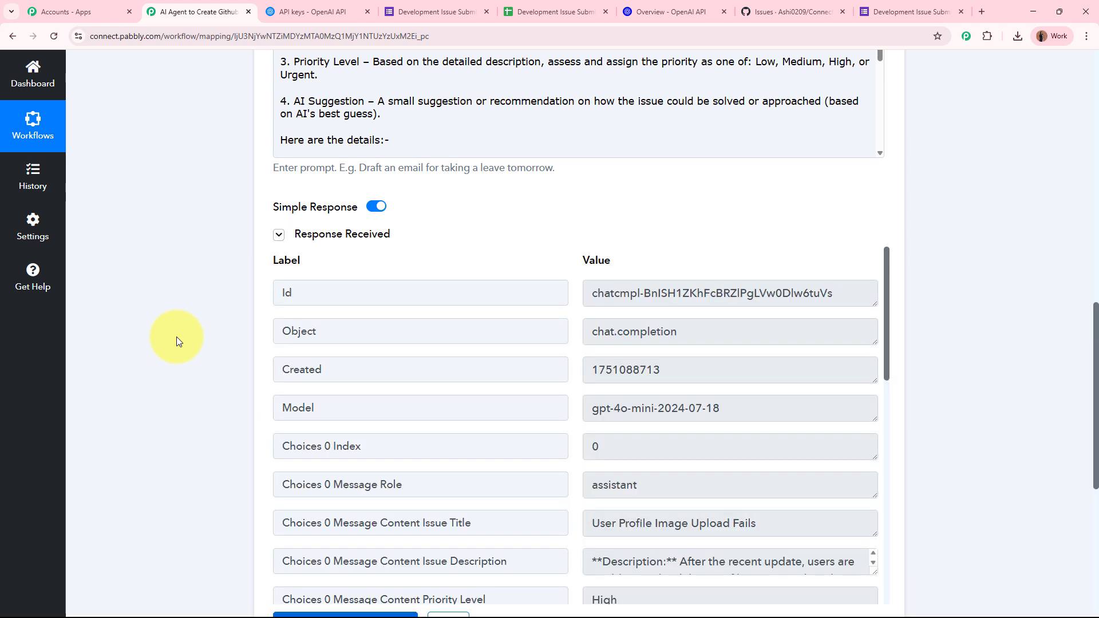
scroll(176, 337, "down", 2)
scroll(562, 319, "down", 2)
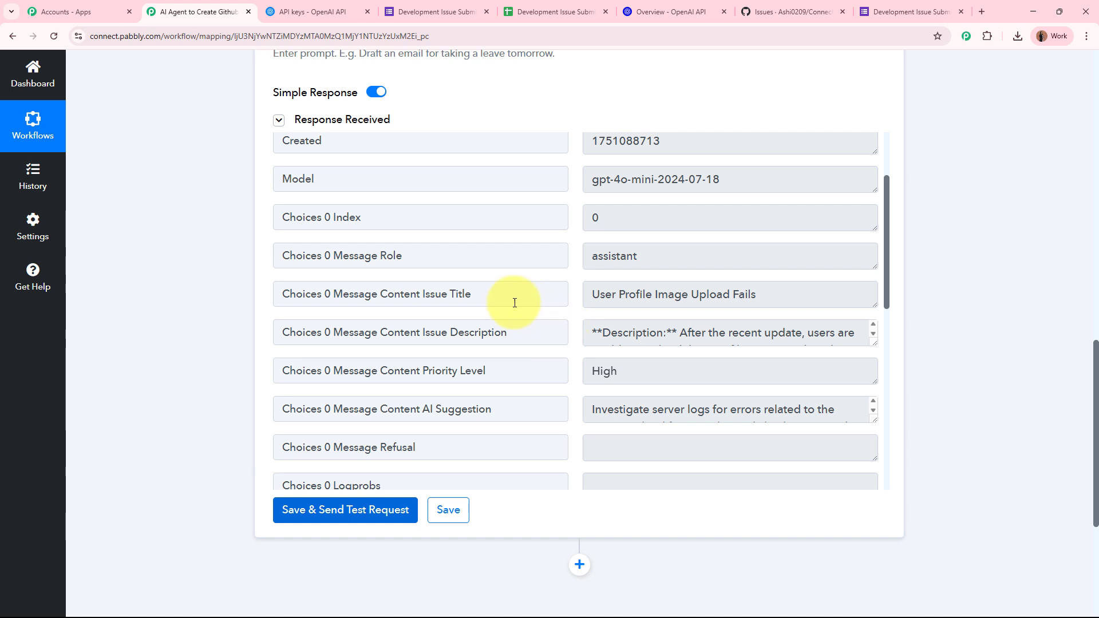
left_click_drag(422, 294, 663, 294)
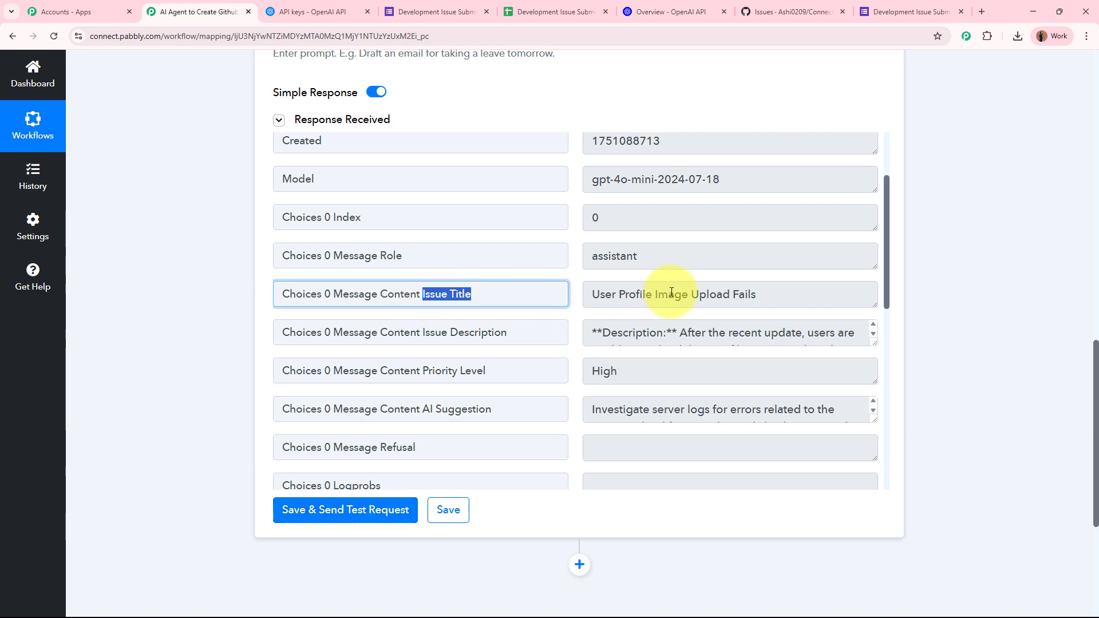
left_click_drag(589, 292, 780, 294)
left_click(588, 294)
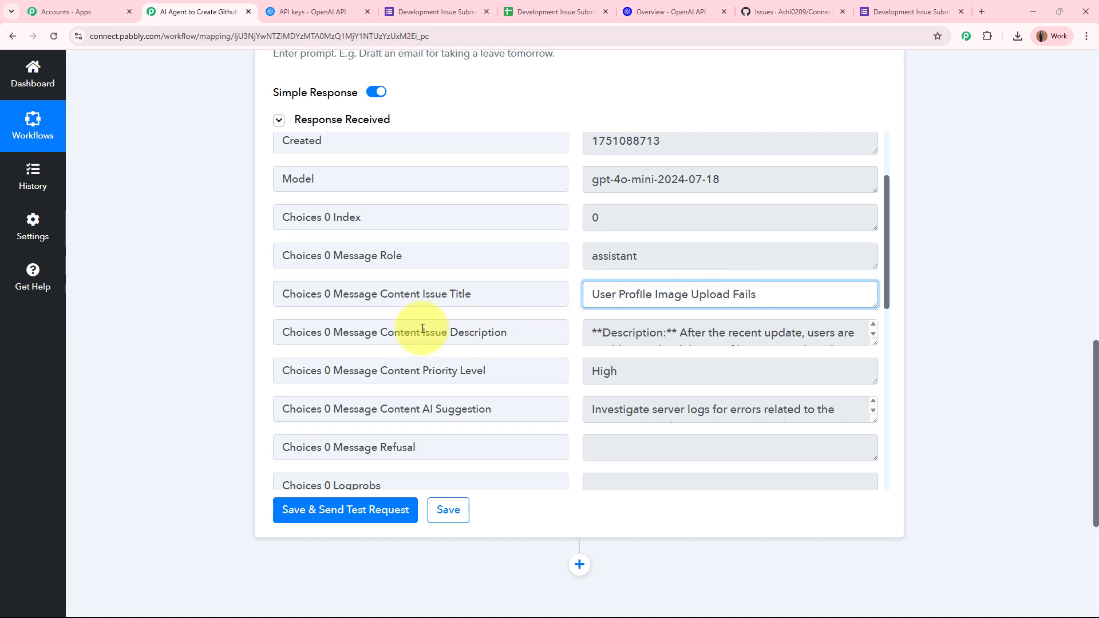
Step: Enlarge the Issue Description box and read the full generated description
left_click_drag(423, 332, 649, 339)
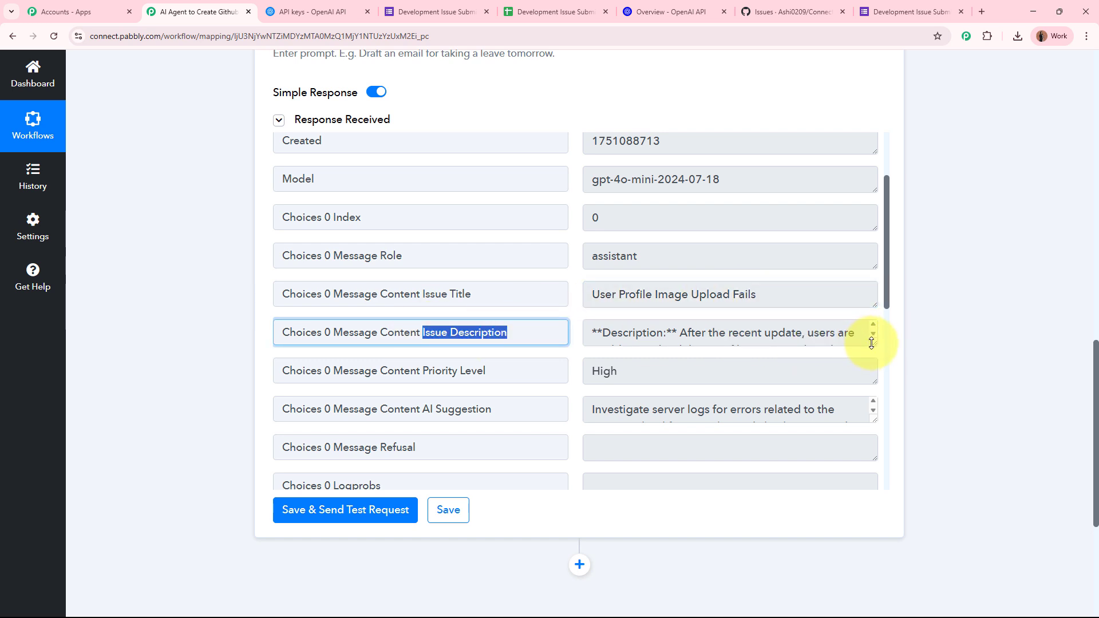
left_click_drag(873, 342, 872, 442)
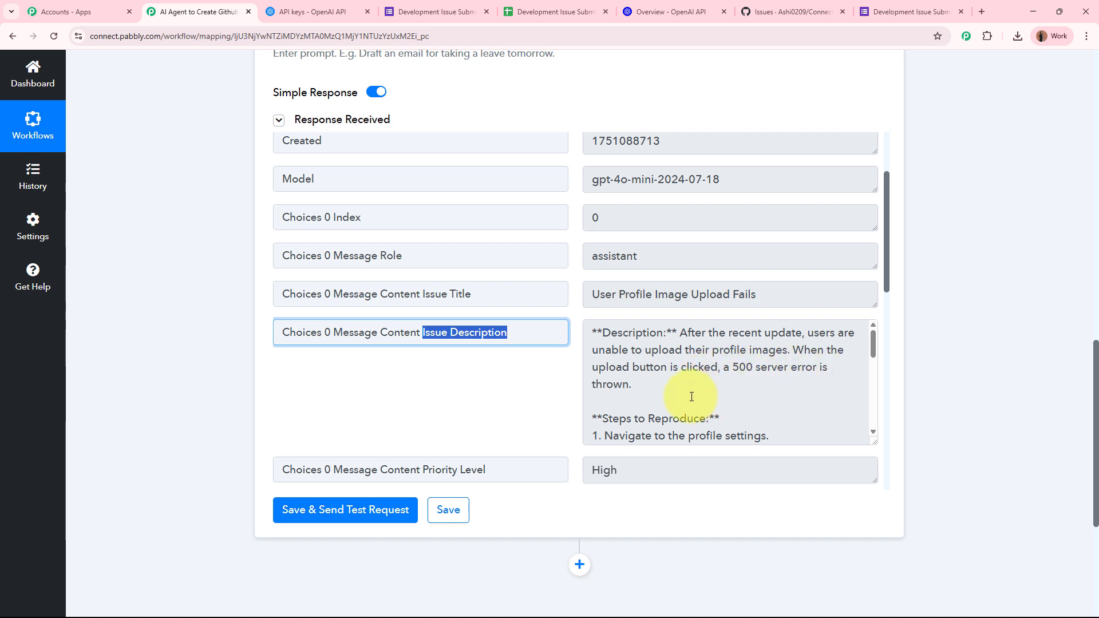
scroll(691, 397, "down", 2)
scroll(691, 397, "up", 3)
scroll(707, 390, "down", 2)
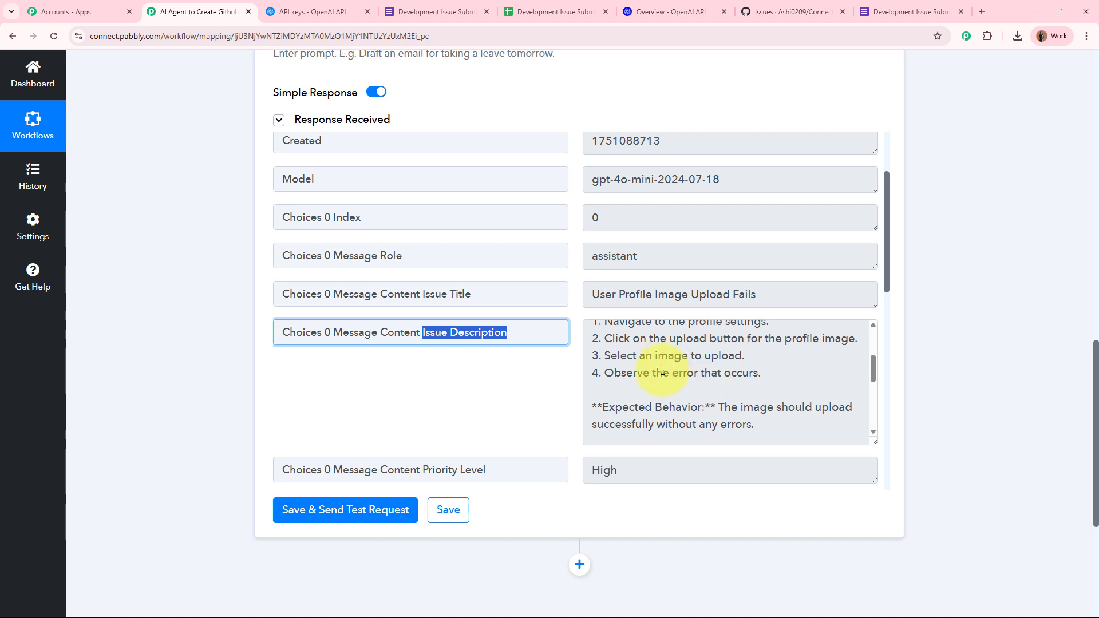
scroll(756, 404, "down", 2)
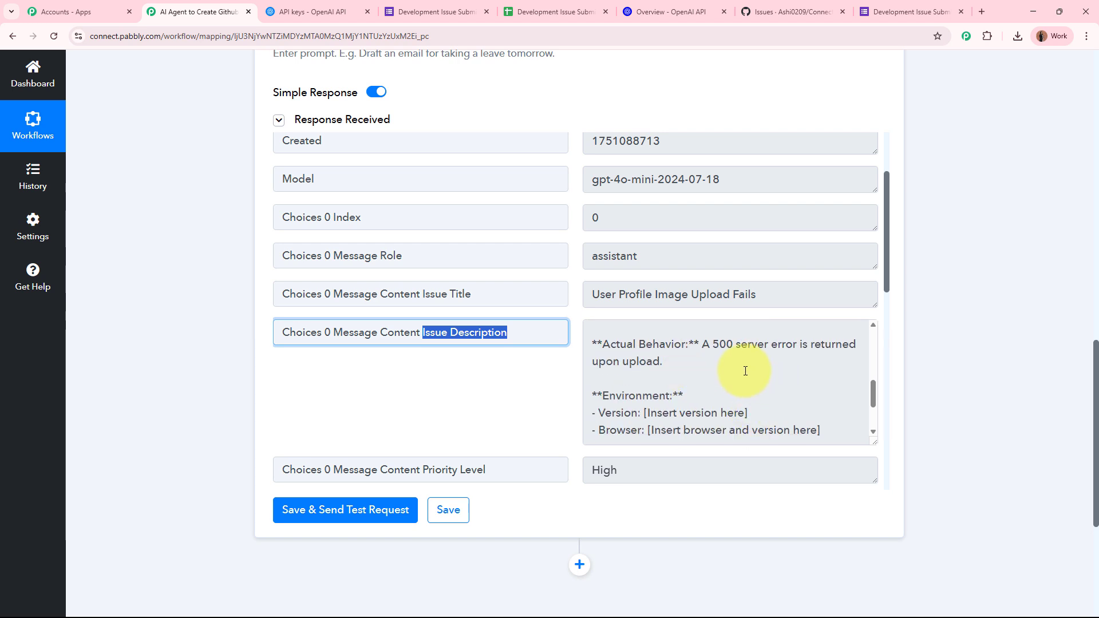
scroll(745, 371, "down", 2)
scroll(750, 369, "up", 2)
scroll(760, 372, "down", 2)
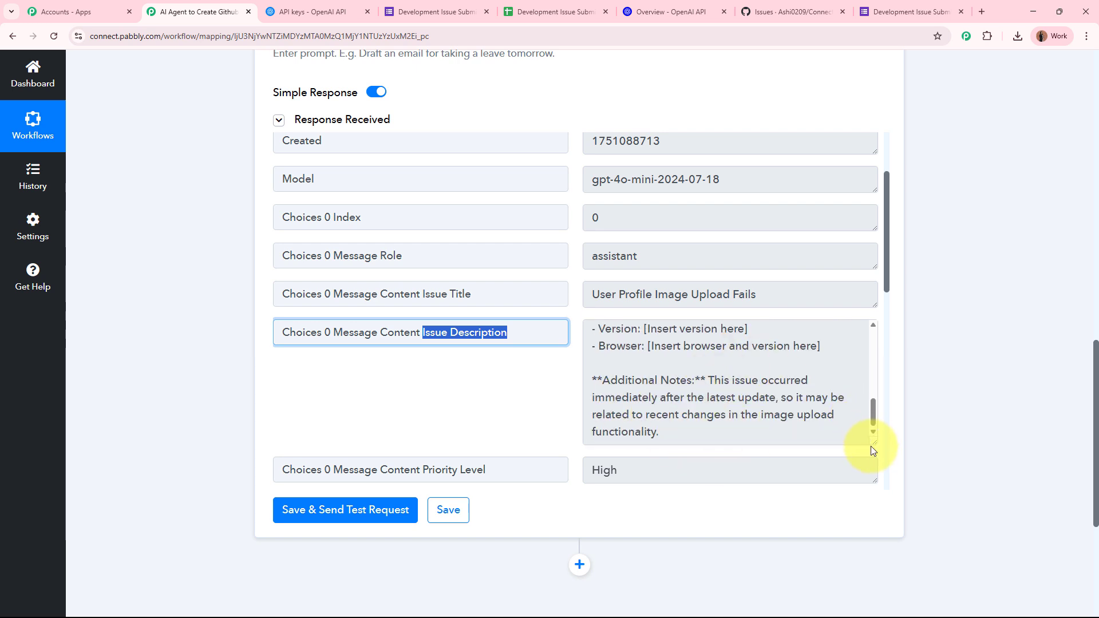
left_click_drag(868, 440, 860, 339)
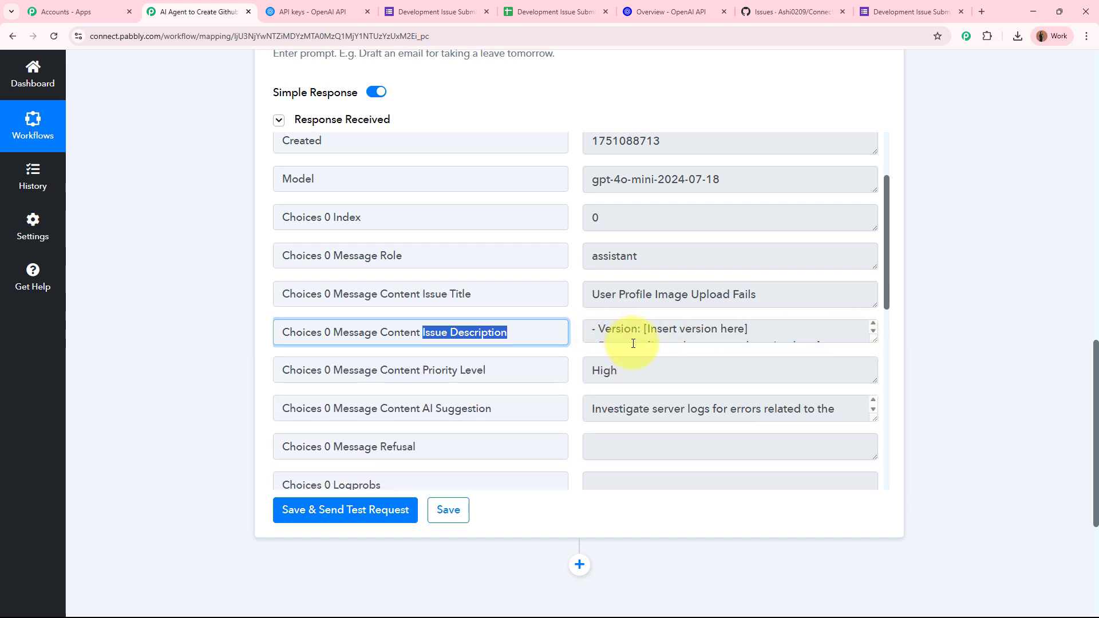
Step: Check the High priority level and read the full AI suggestion text
double_click(626, 372)
scroll(1014, 421, "down", 2)
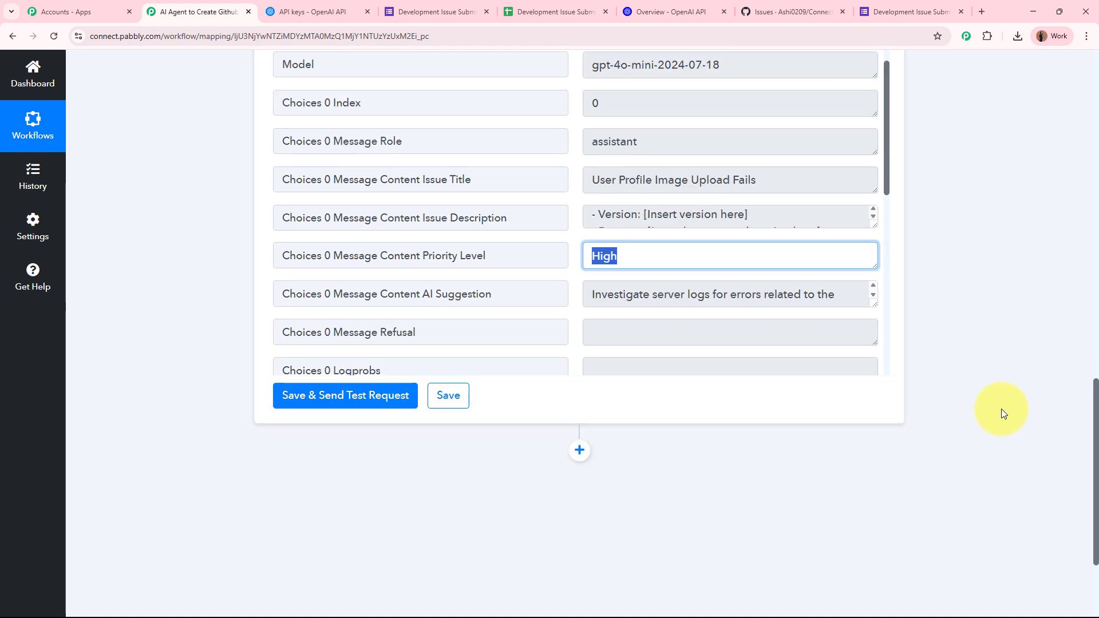
scroll(593, 279, "down", 2)
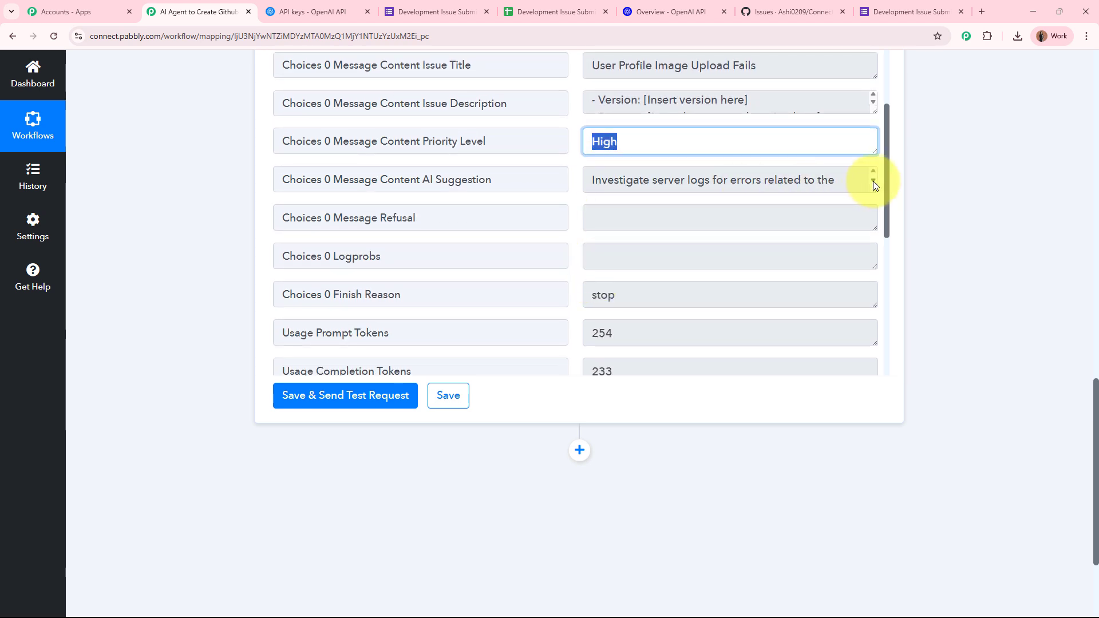
left_click_drag(872, 190, 871, 284)
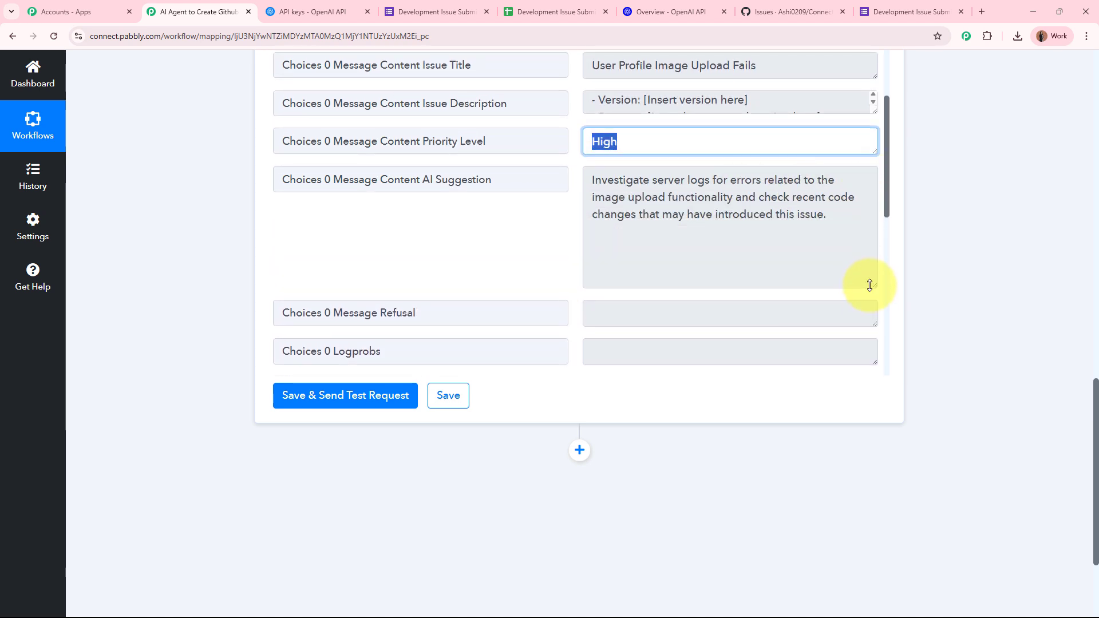
left_click_drag(593, 180, 672, 198)
left_click(744, 198)
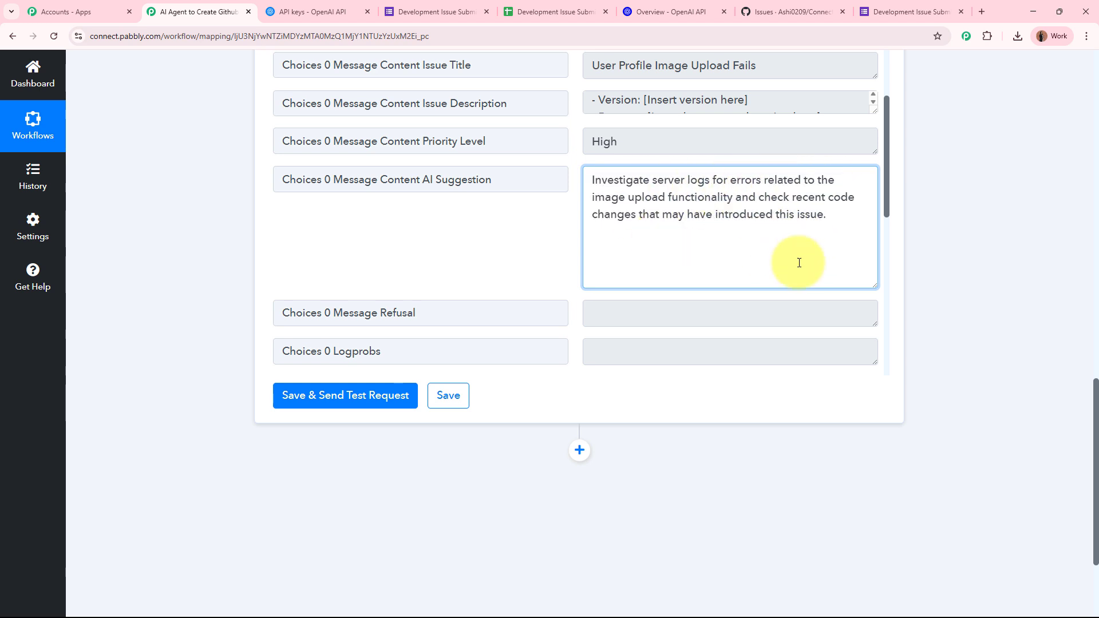
left_click_drag(866, 284, 863, 191)
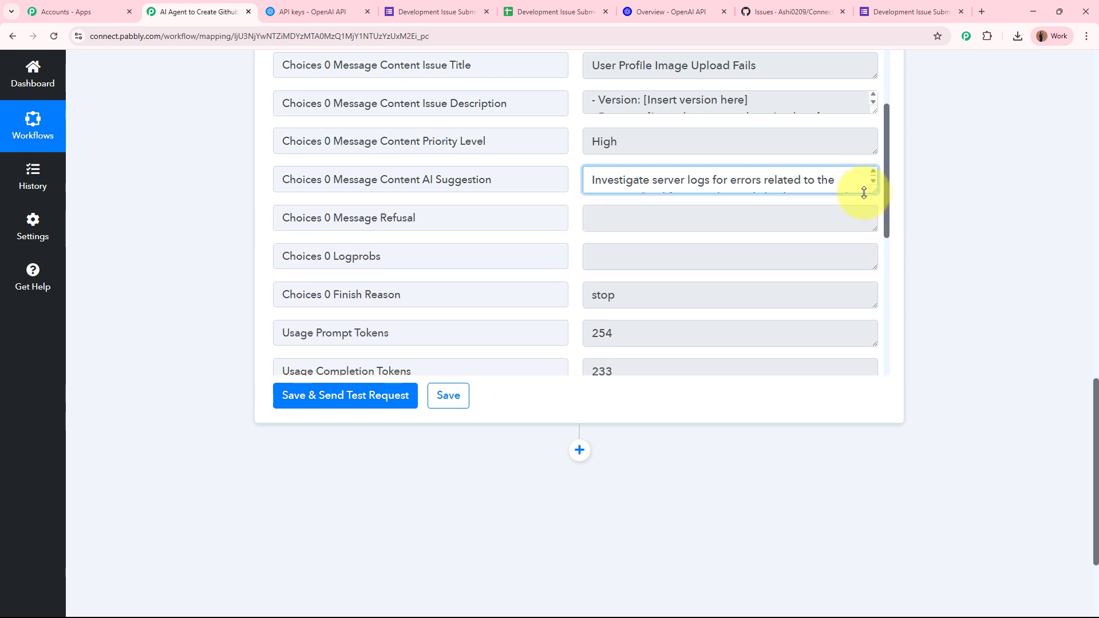
left_click(983, 224)
scroll(983, 223, "up", 2)
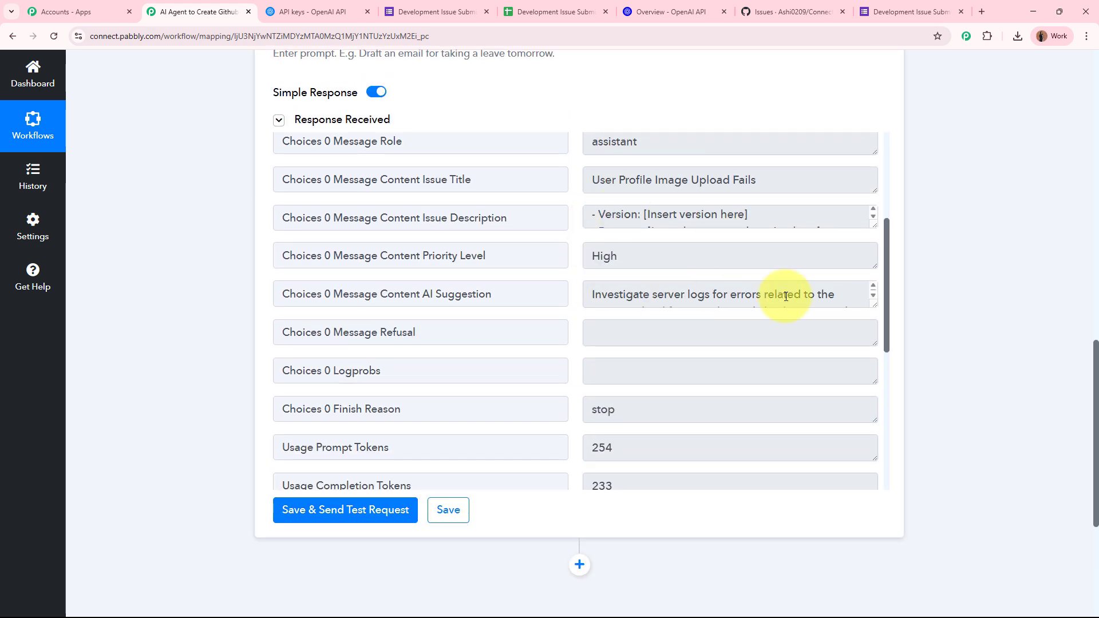
scroll(744, 220, "up", 3)
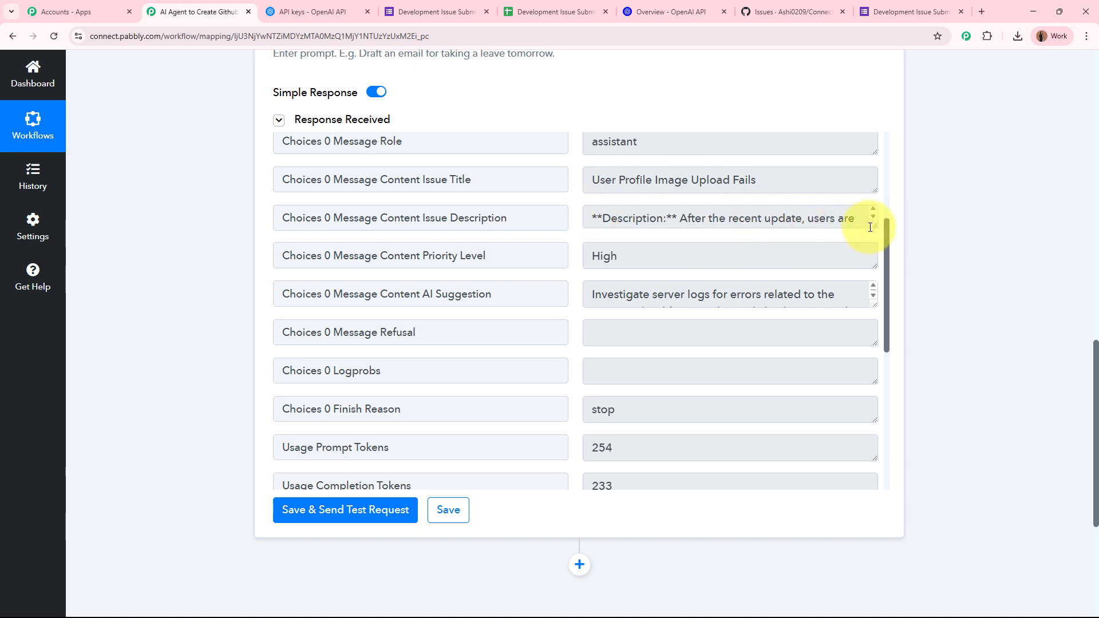
left_click_drag(873, 227, 873, 230)
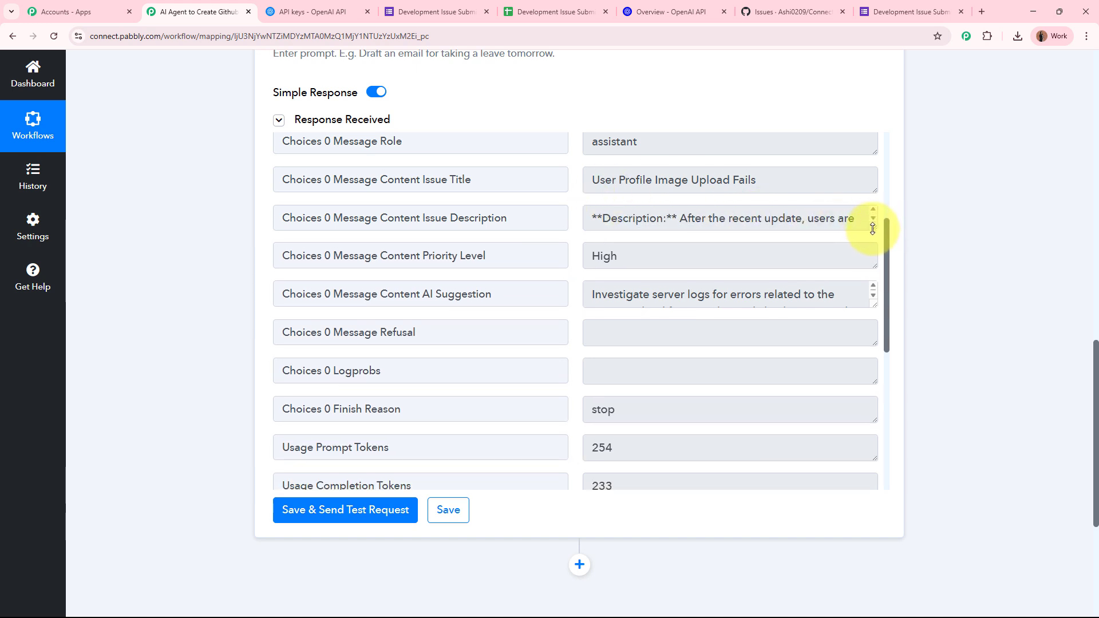
scroll(973, 254, "up", 15)
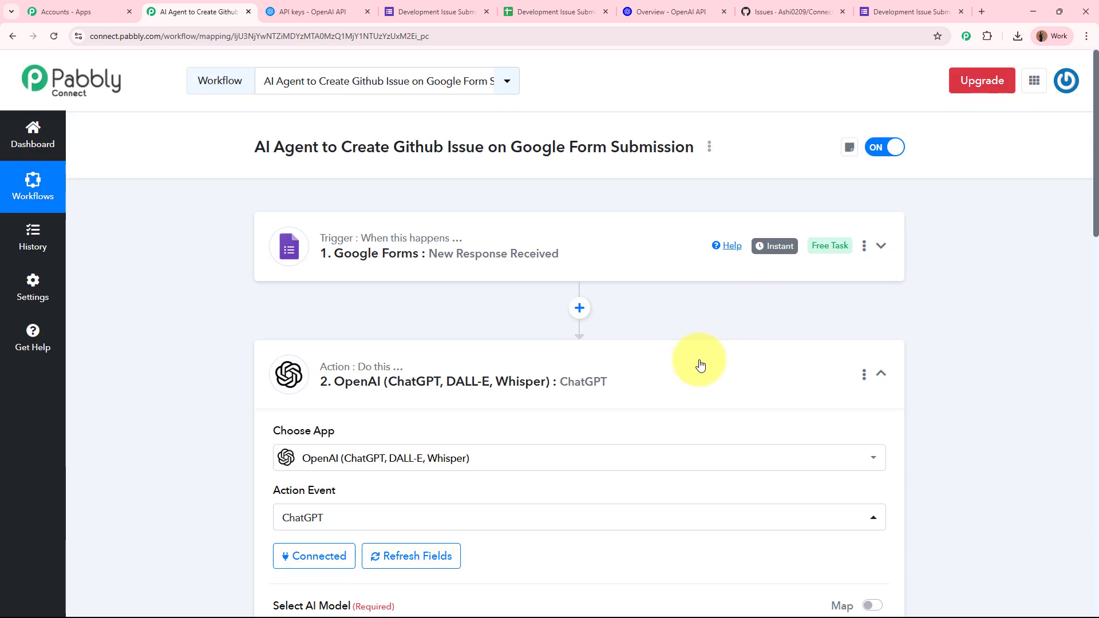
Step: Add a third step using the GitHub app with the Create an Issue action event
left_click(696, 366)
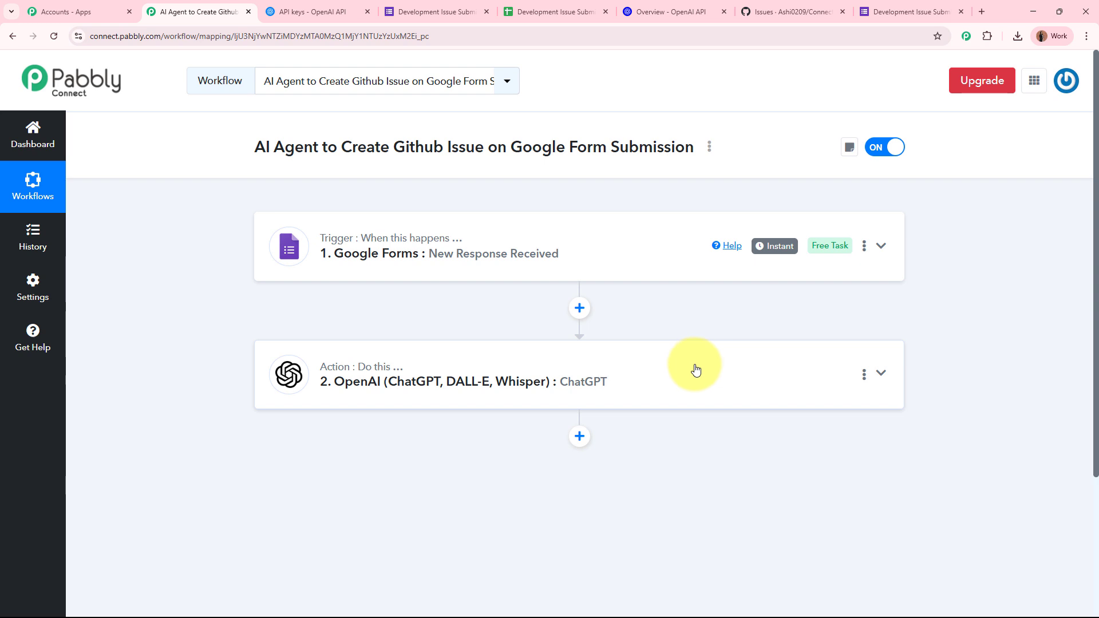
left_click(579, 437)
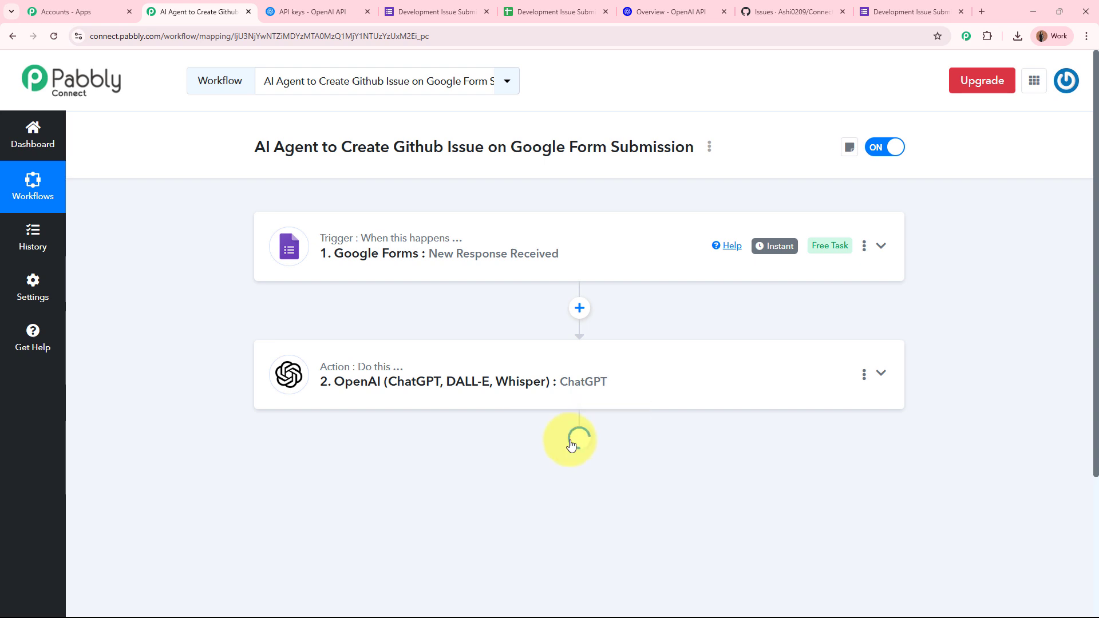
type("Github")
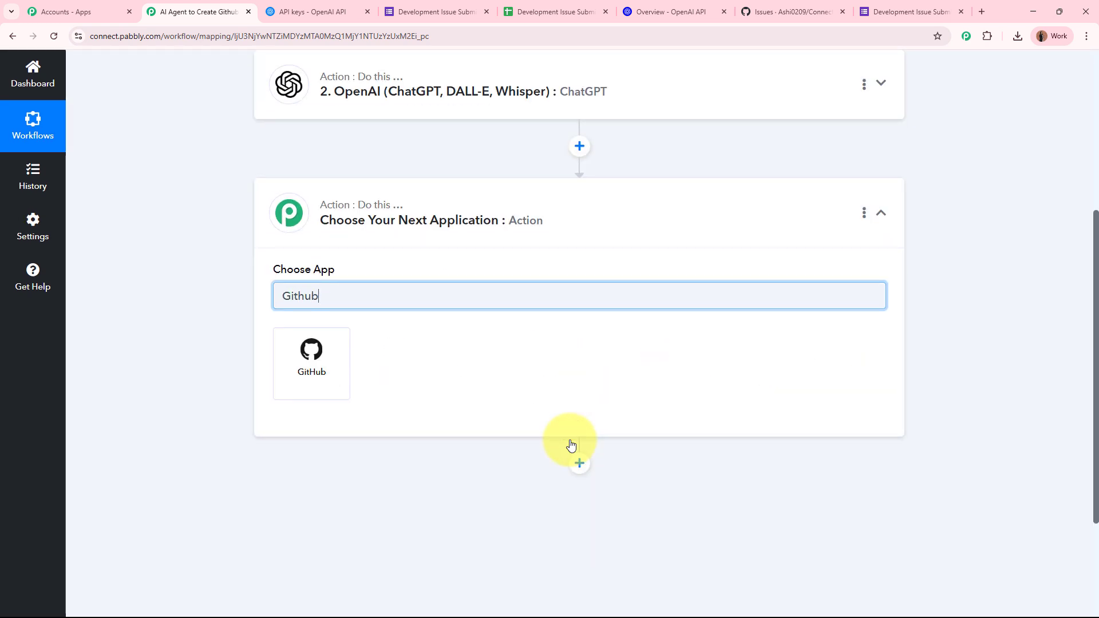
left_click(330, 380)
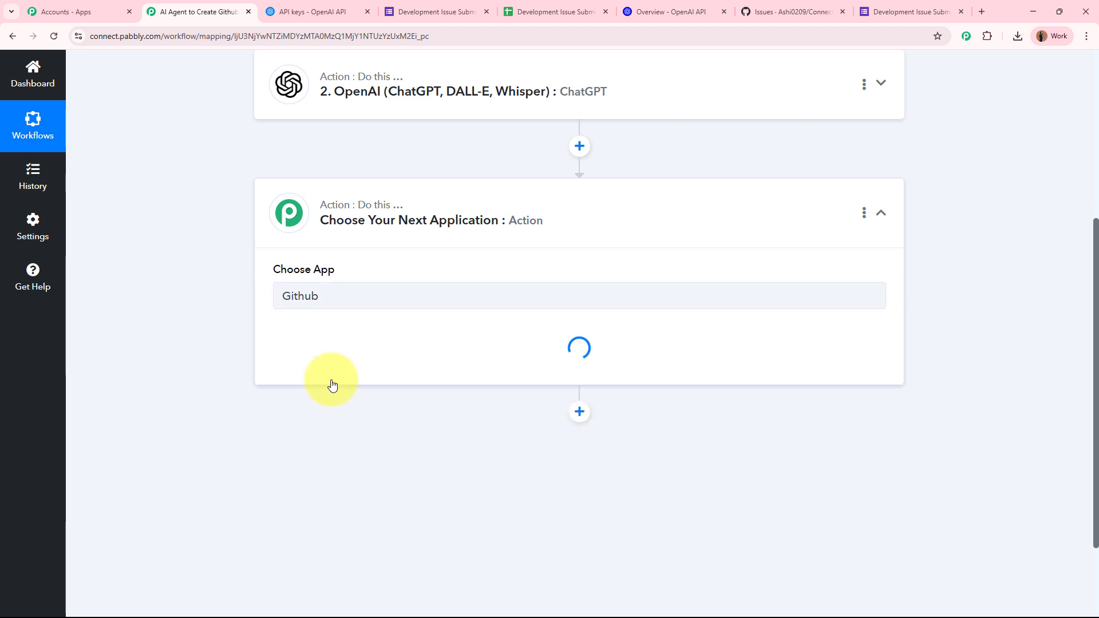
left_click(352, 366)
left_click(343, 469)
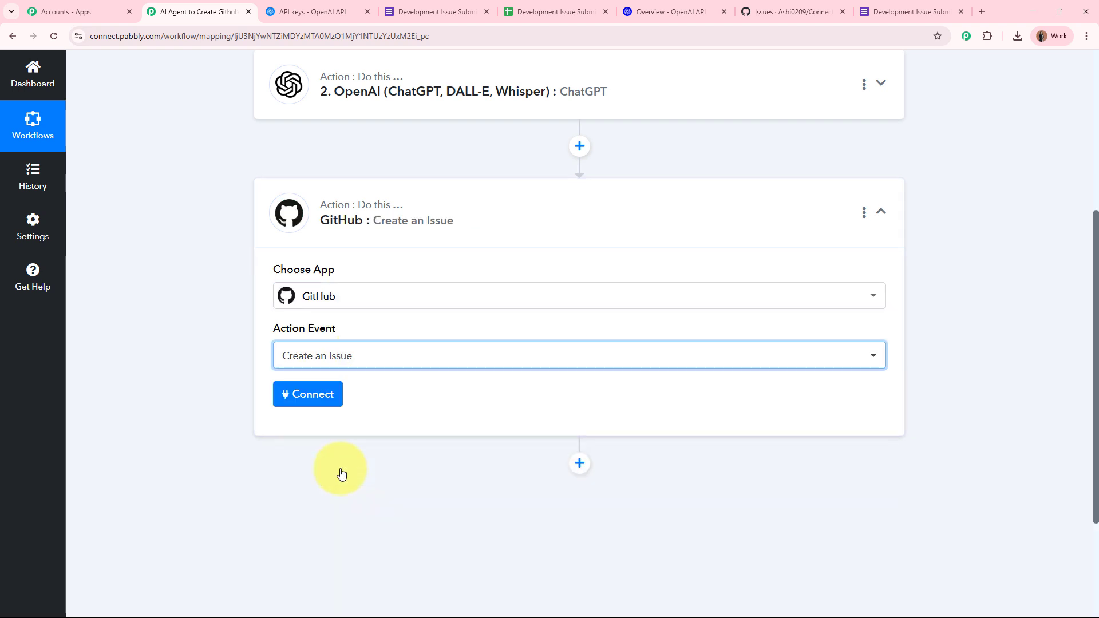
Step: Add and authorize a new GitHub connection so the owner, ConnectApp repo and bug label load
left_click(320, 402)
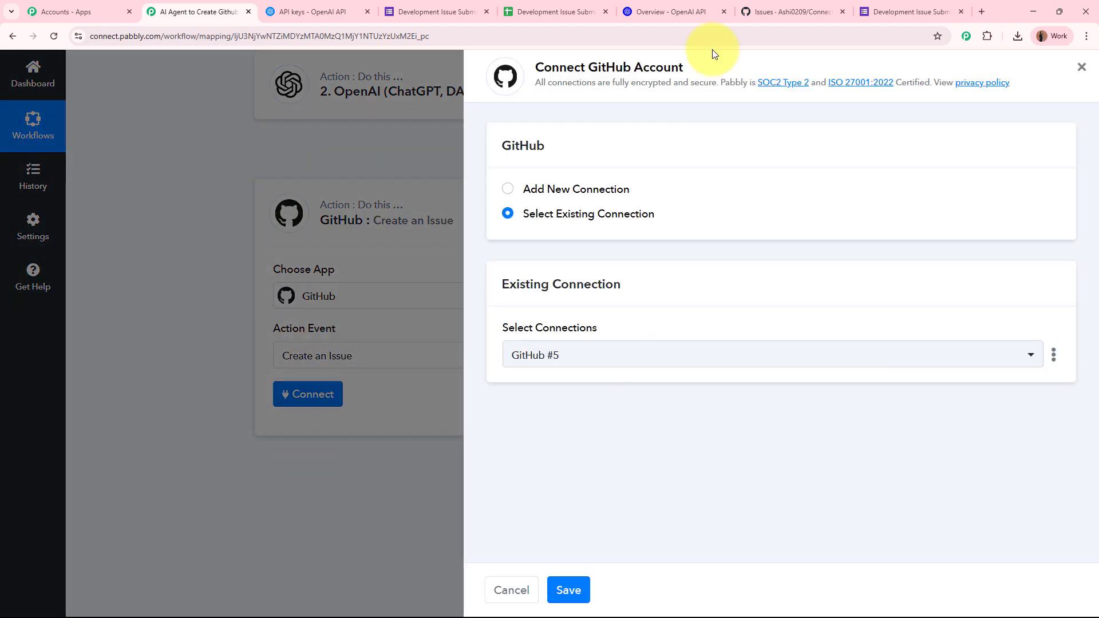
left_click(507, 189)
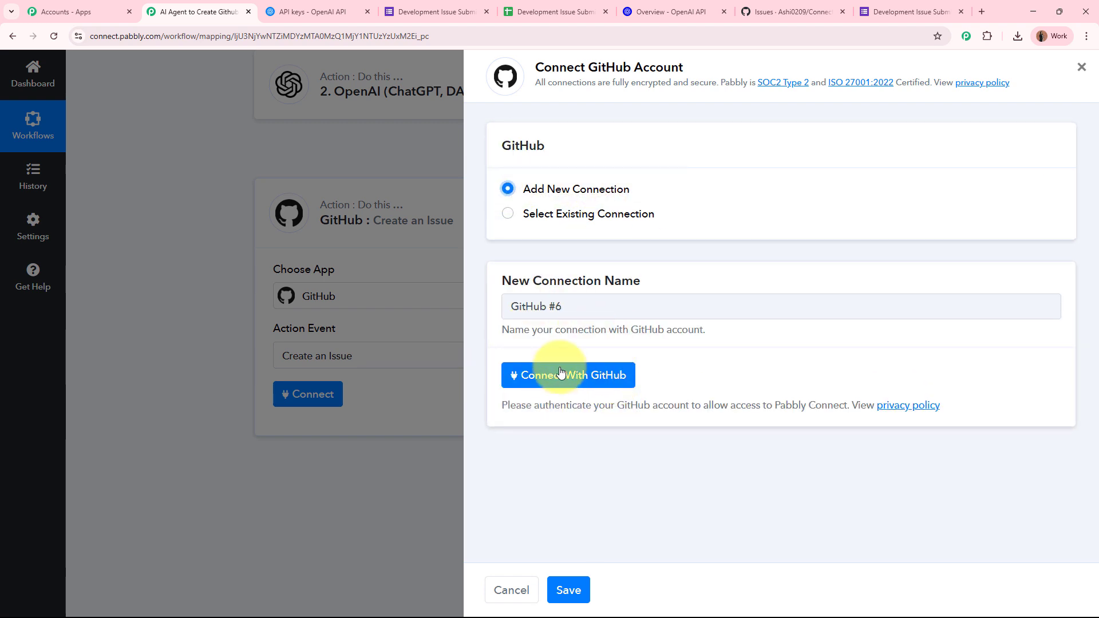
left_click(591, 382)
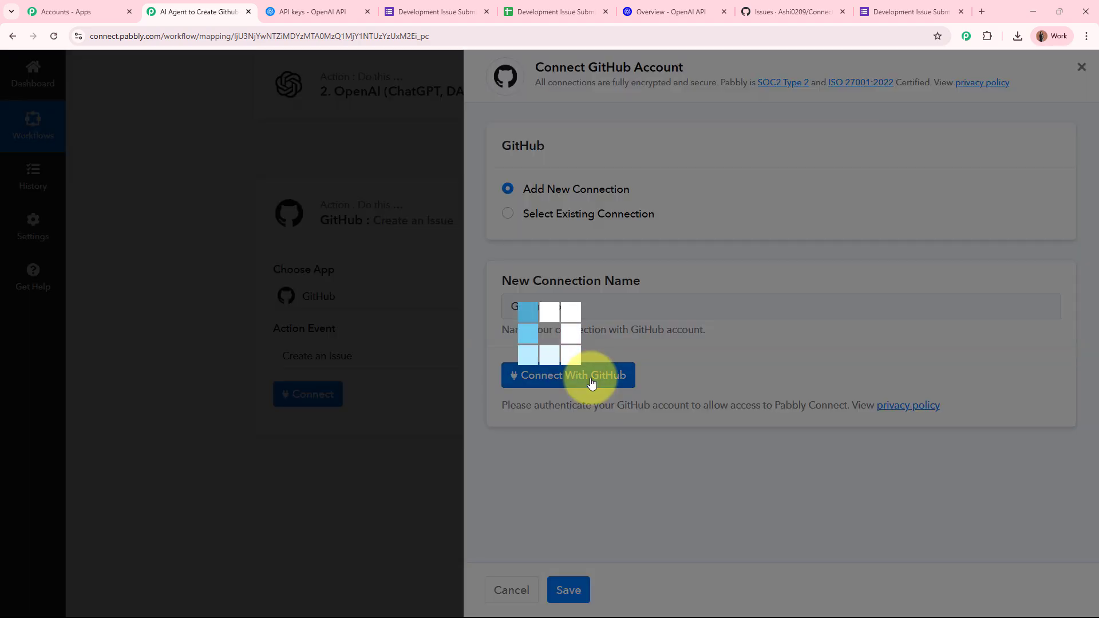
scroll(370, 246, "down", 4)
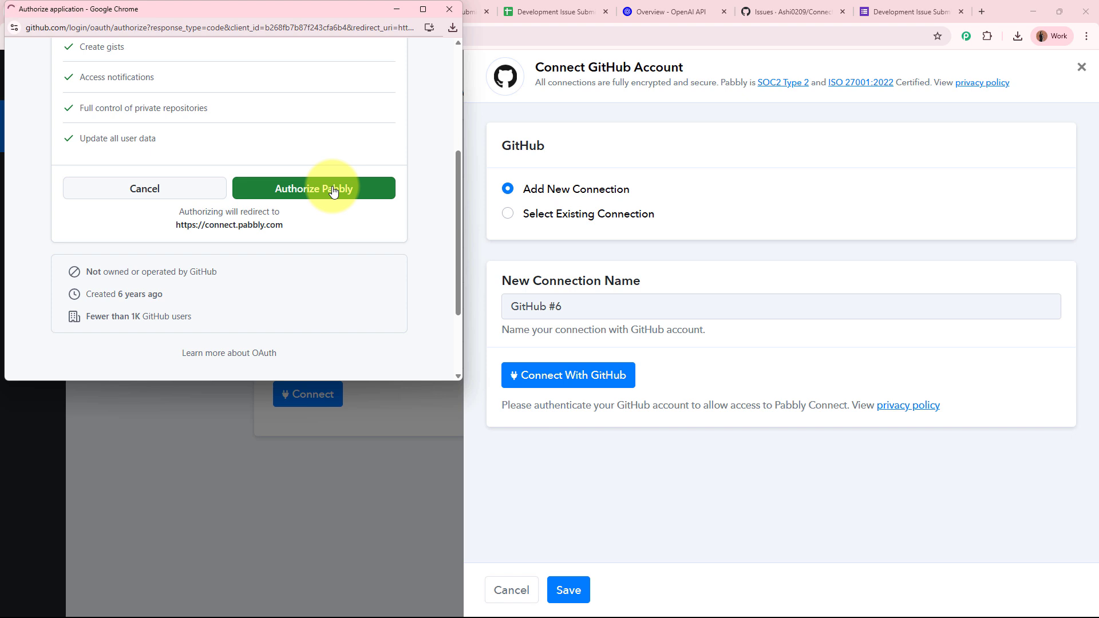
left_click(333, 190)
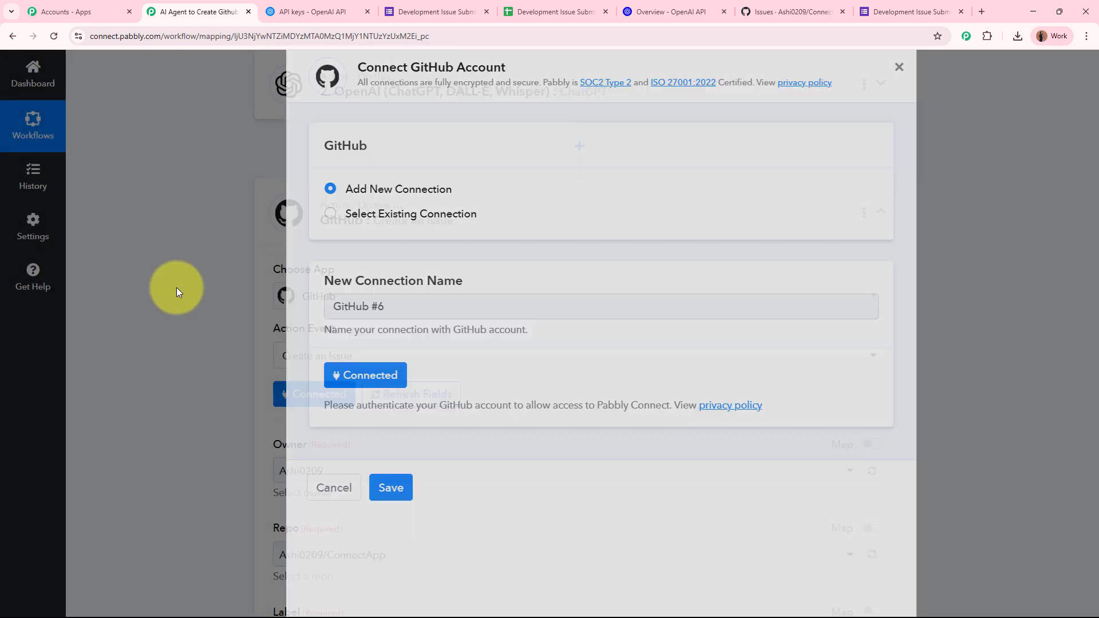
scroll(176, 287, "down", 3)
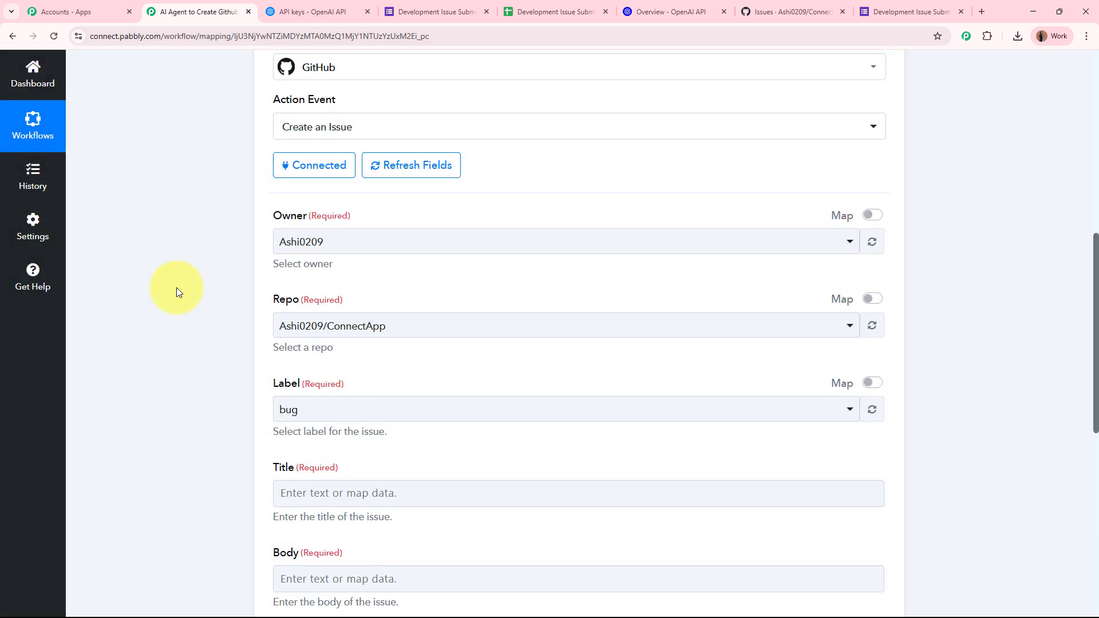
Step: Keep the same account as issue owner, checking the ConnectApp repository's issues on GitHub
left_click_drag(274, 216, 356, 215)
left_click(225, 270)
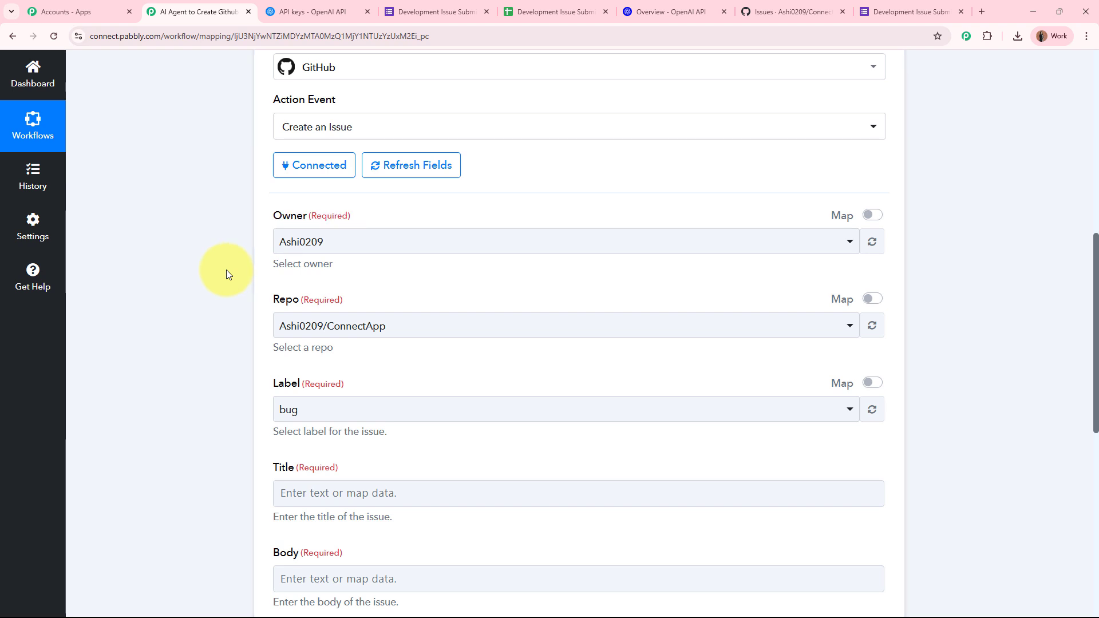
left_click(792, 12)
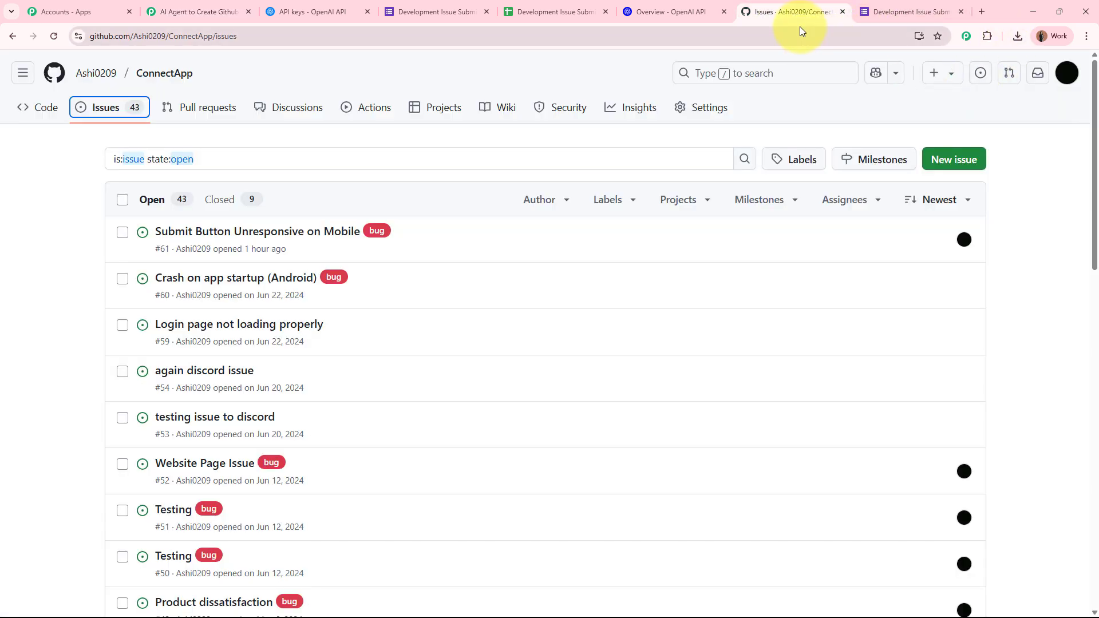
left_click(164, 7)
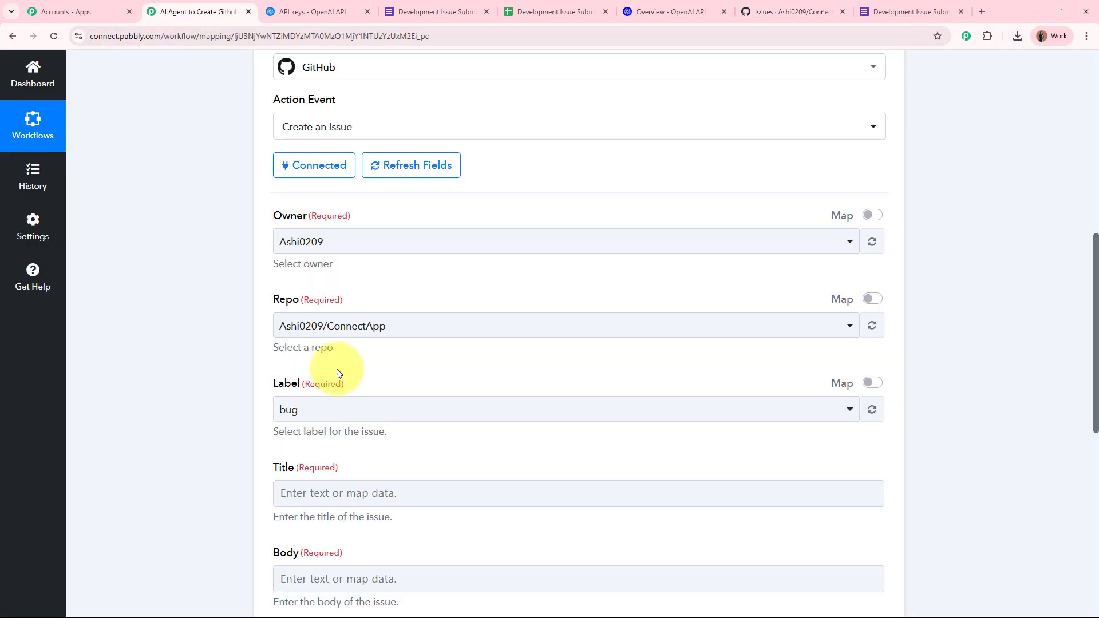
left_click(410, 245)
left_click(405, 309)
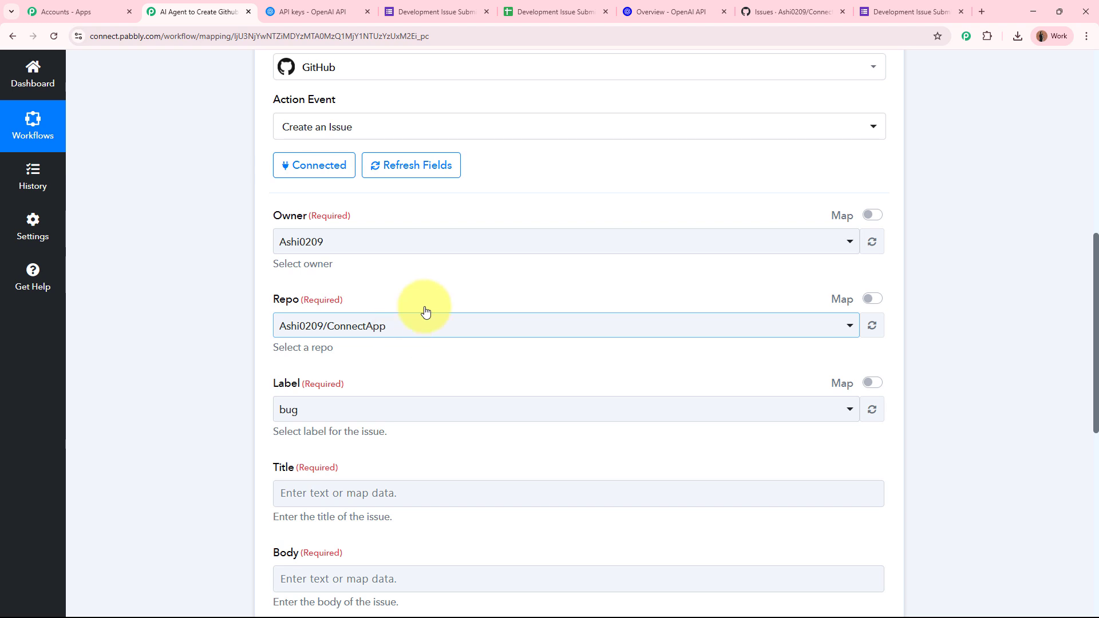
left_click(768, 3)
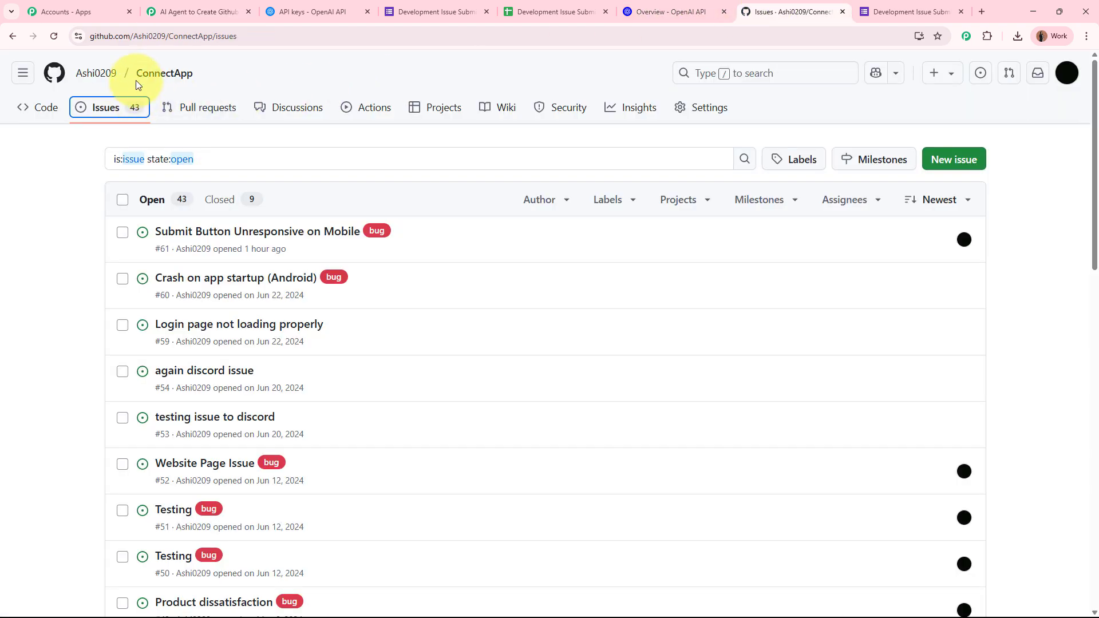
left_click(201, 7)
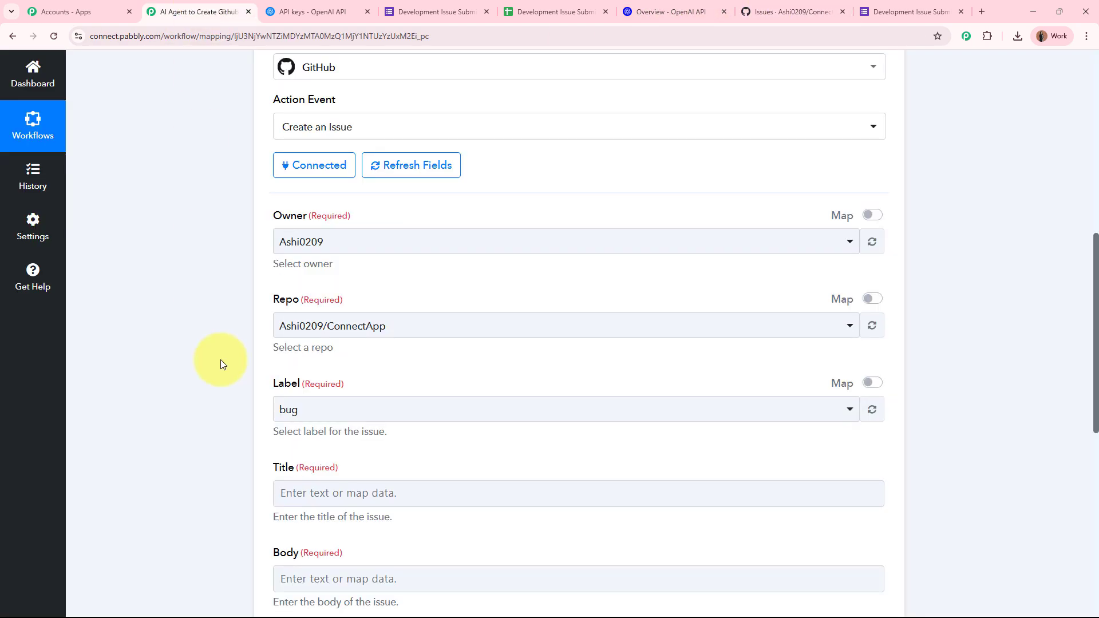
Step: Enable Map on Label and map it to the Google Forms Issue Type answer
scroll(220, 359, "down", 4)
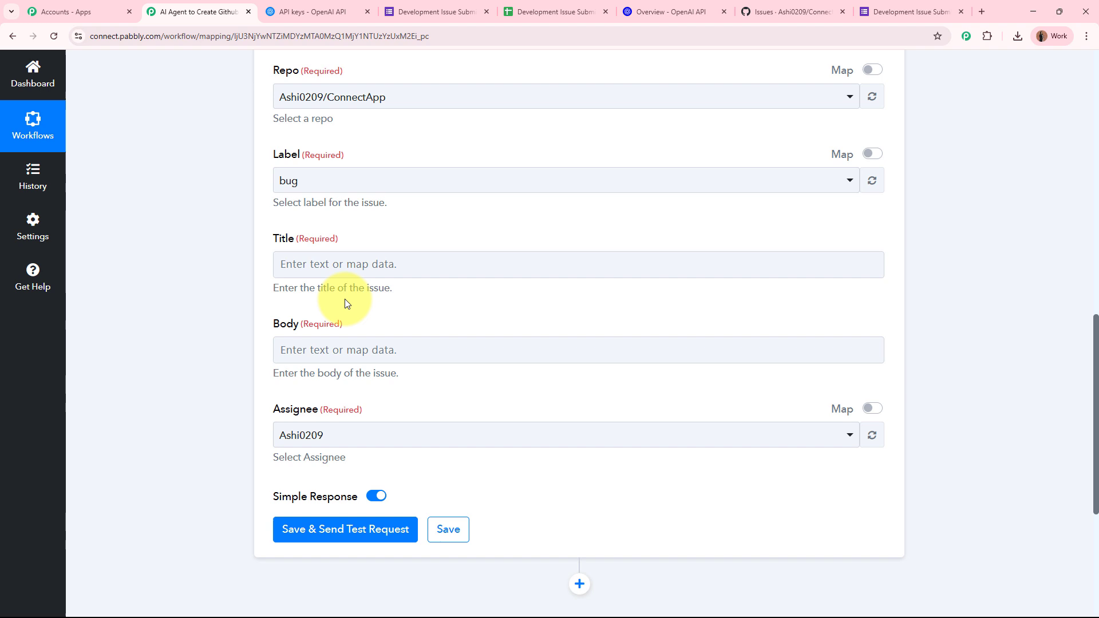
left_click(873, 154)
left_click(367, 190)
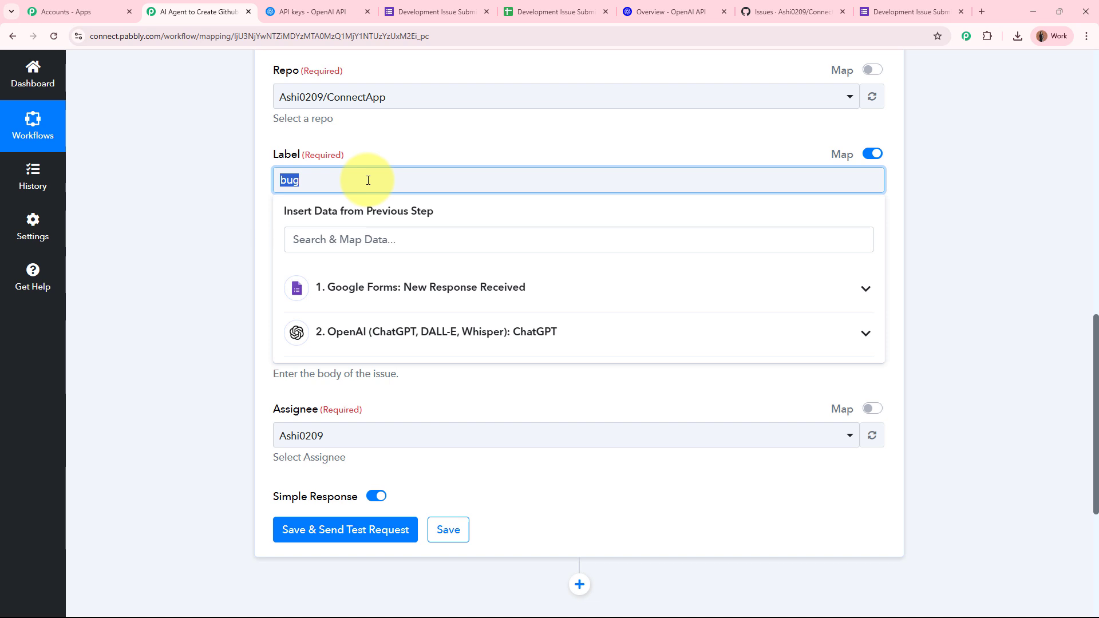
left_click(400, 284)
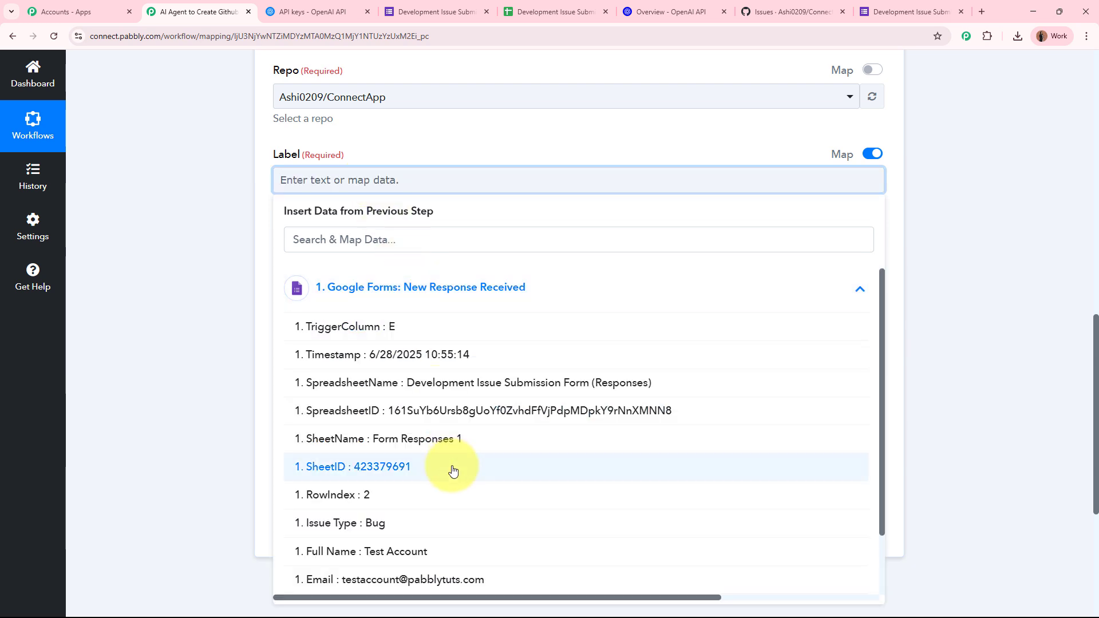
left_click(431, 522)
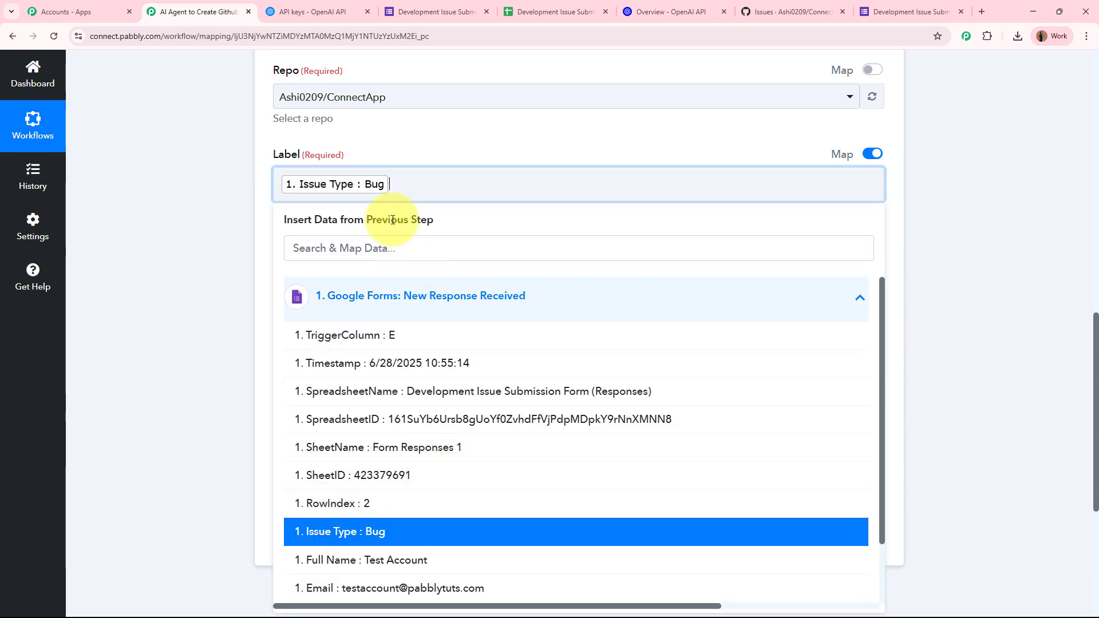
left_click(185, 290)
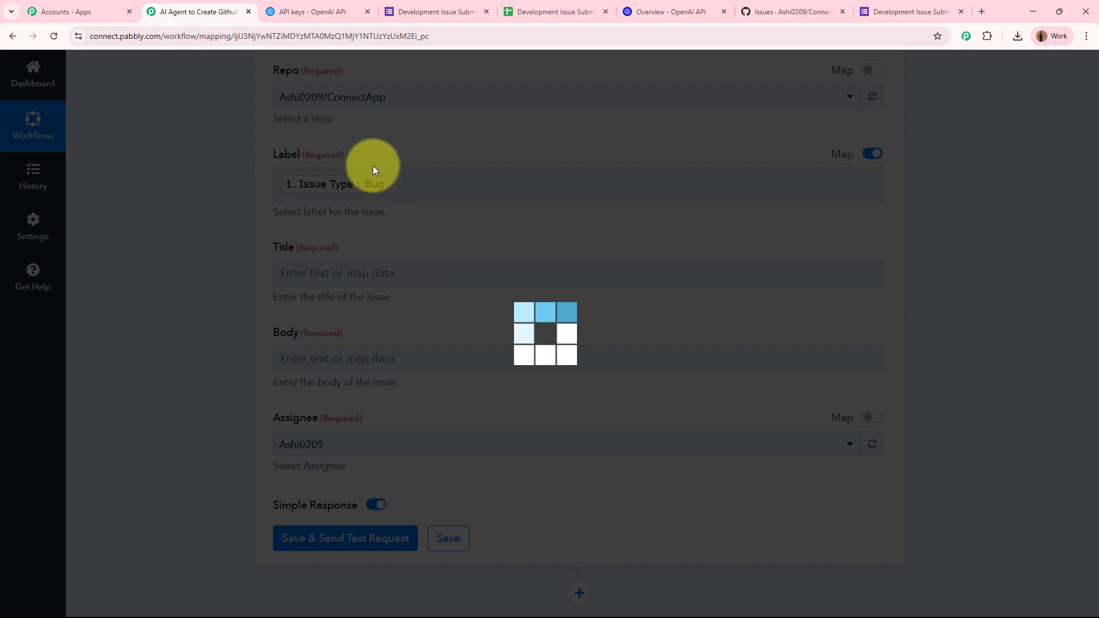
Step: Map Title to the OpenAI Choices 0 Issue Title output, then start filling the Body
scroll(410, 204, "down", 2)
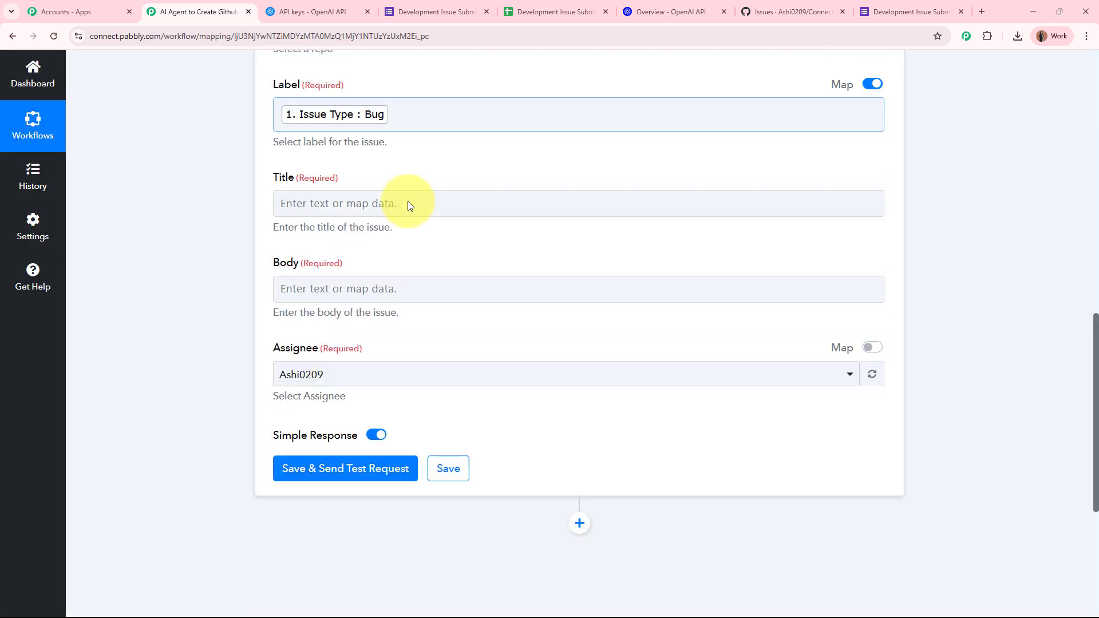
left_click(401, 163)
left_click(479, 314)
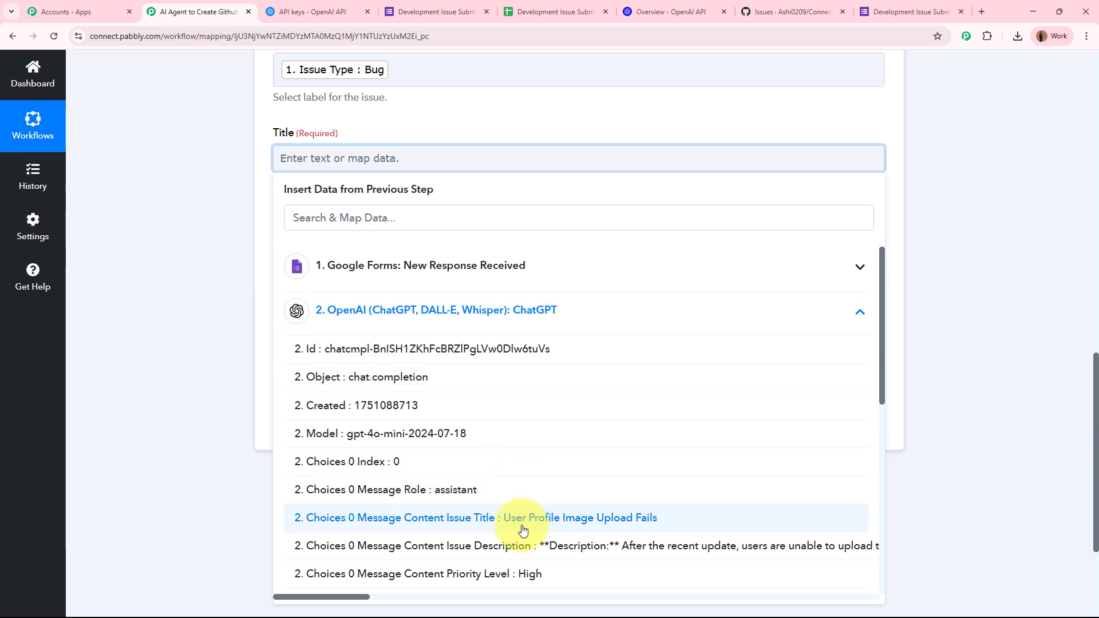
left_click(644, 518)
left_click(221, 331)
left_click(356, 252)
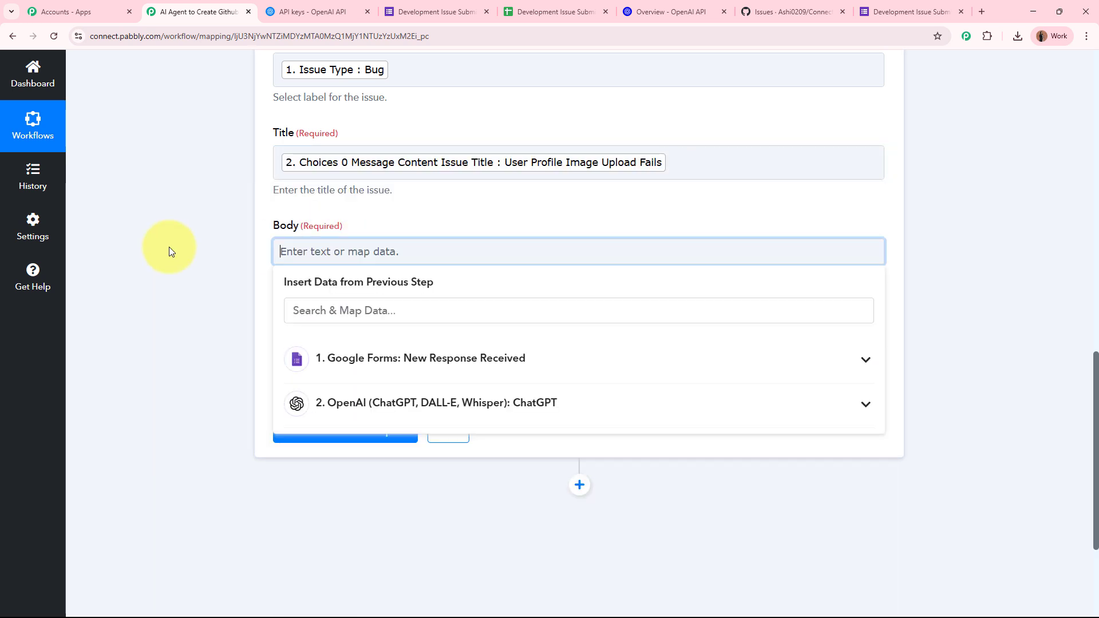
scroll(509, 309, "down", 2)
left_click(509, 309)
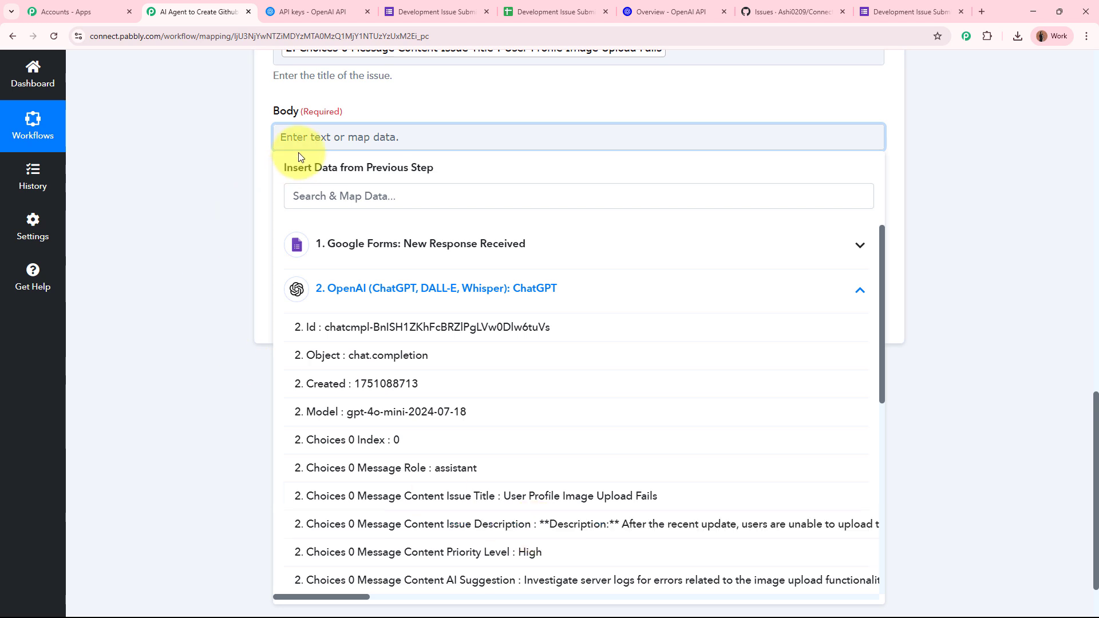
Step: Write the Body labels 'Issue Description:', 'Priority Level:' and 'AI Suggestion:' on separate lines
left_click(305, 135)
type("I")
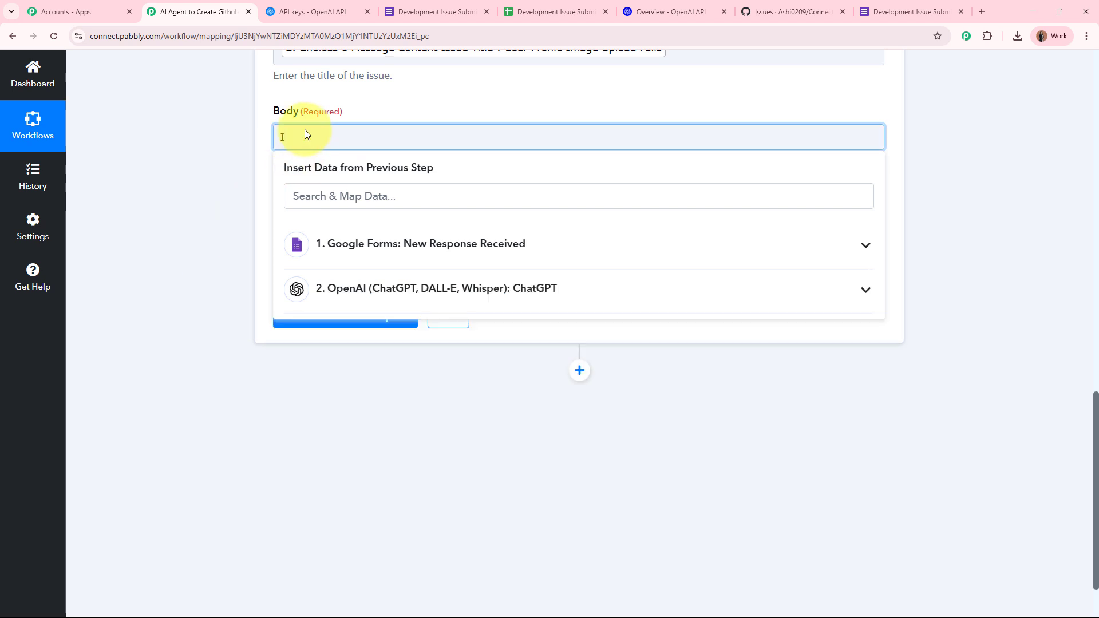
type("ssue Description:")
key("Return")
key("Return")
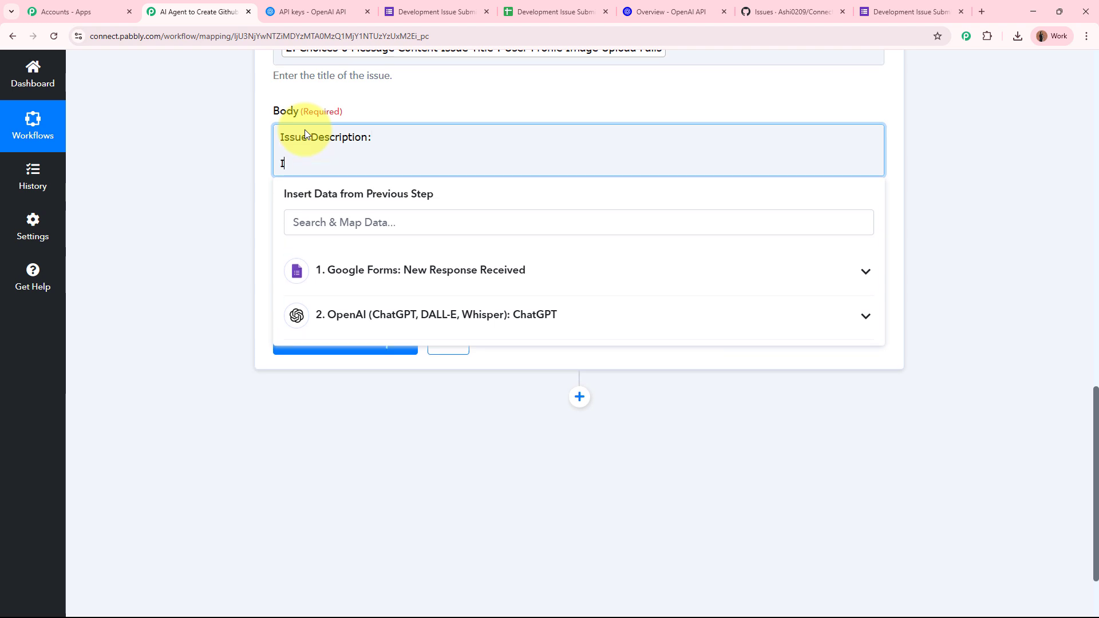
type("Priority Level:")
key("Return")
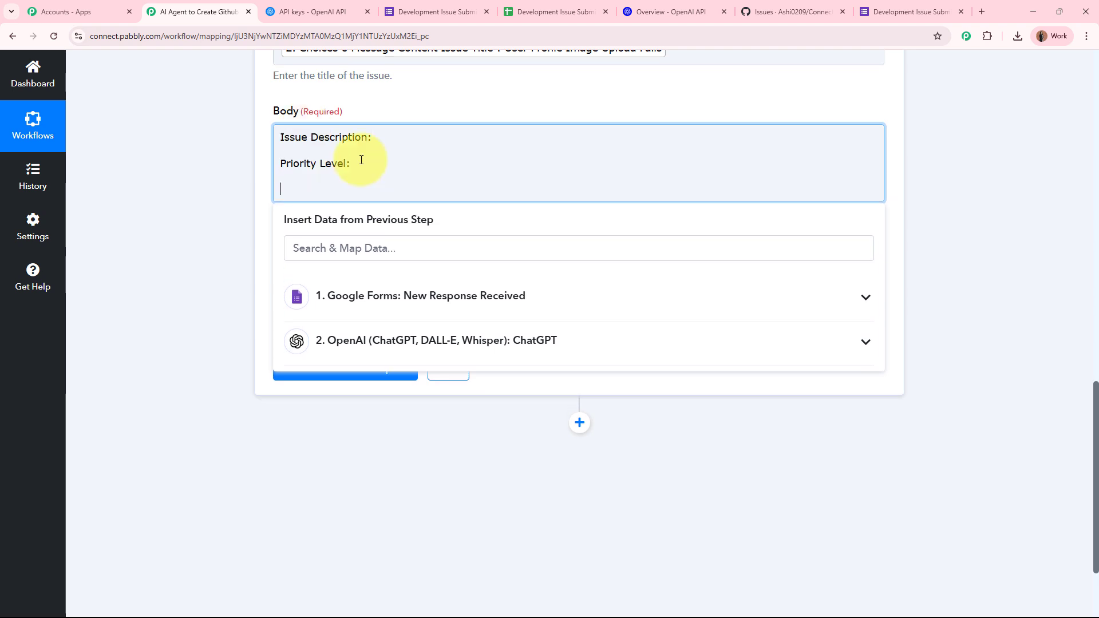
type("AI Suggestion:")
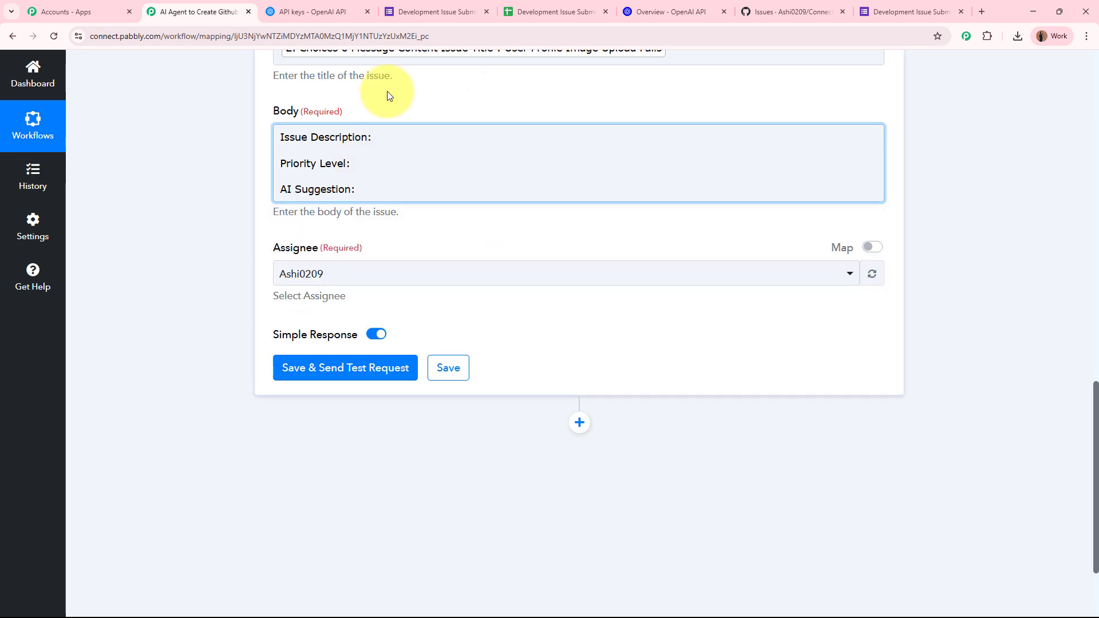
Step: Insert the OpenAI issue description and priority level after their Body labels
left_click(394, 136)
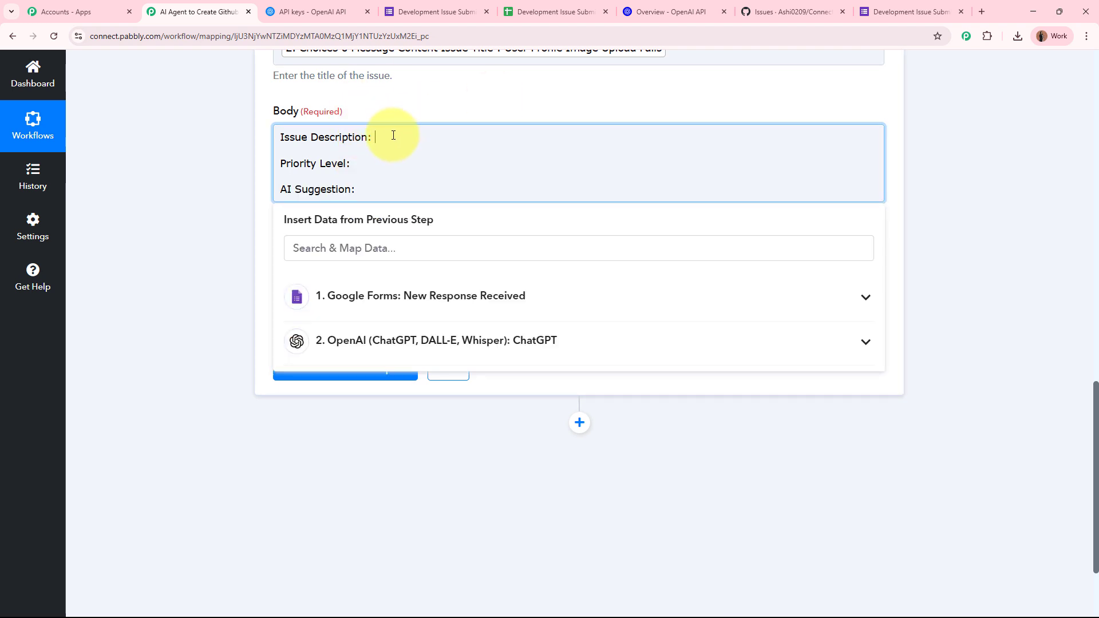
left_click(497, 336)
scroll(586, 504, "down", 2)
left_click(586, 473)
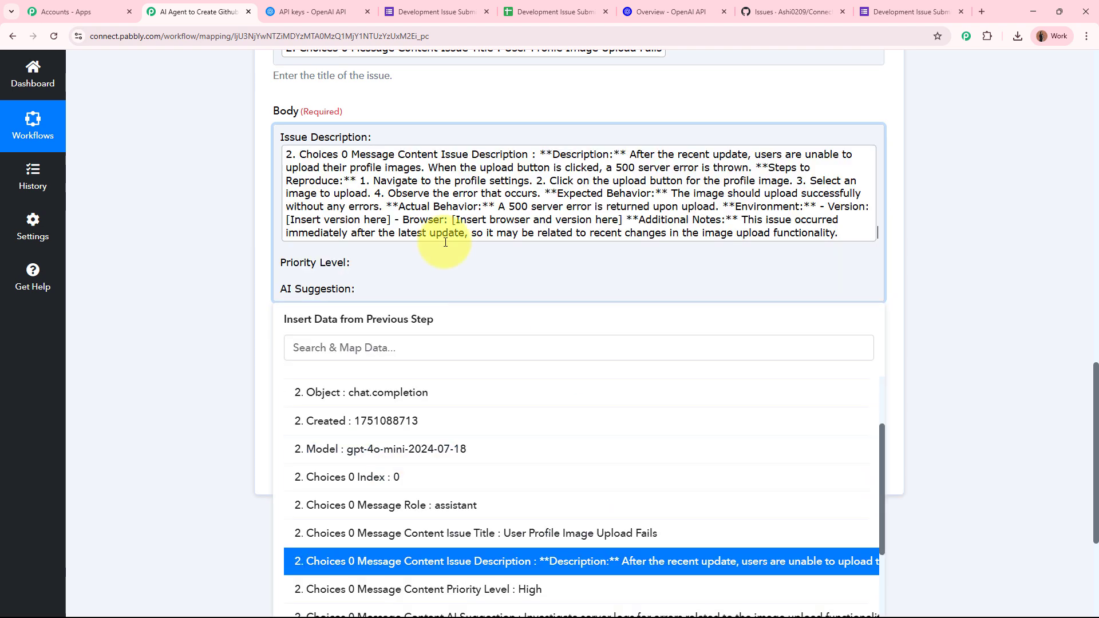
left_click(394, 267)
left_click(606, 442)
scroll(584, 555, "down", 3)
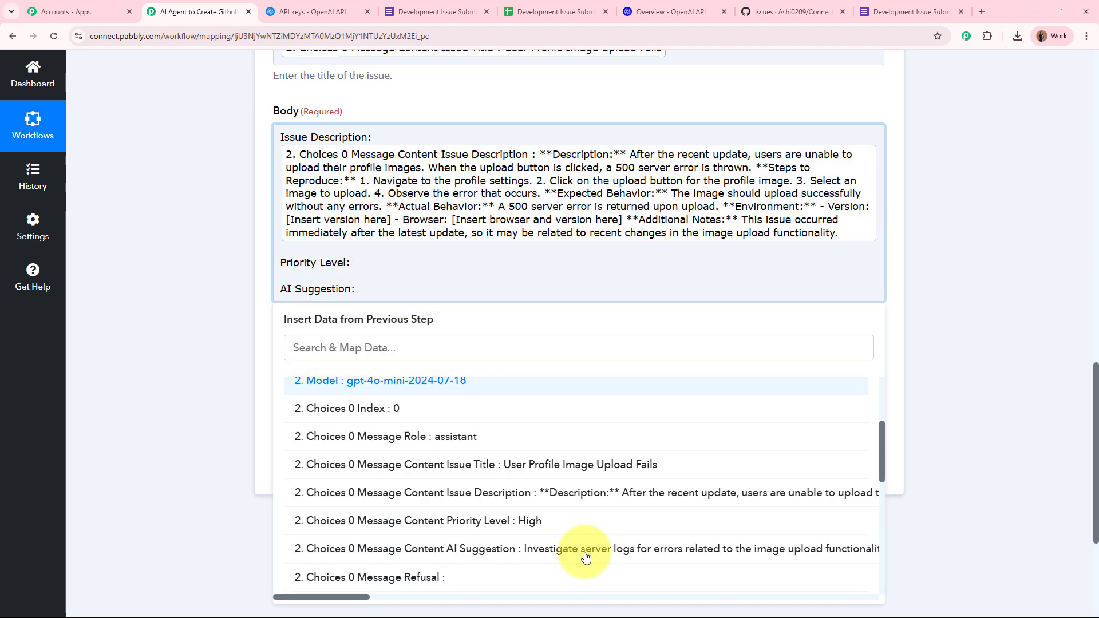
scroll(585, 555, "down", 3)
scroll(559, 483, "up", 2)
left_click(559, 473)
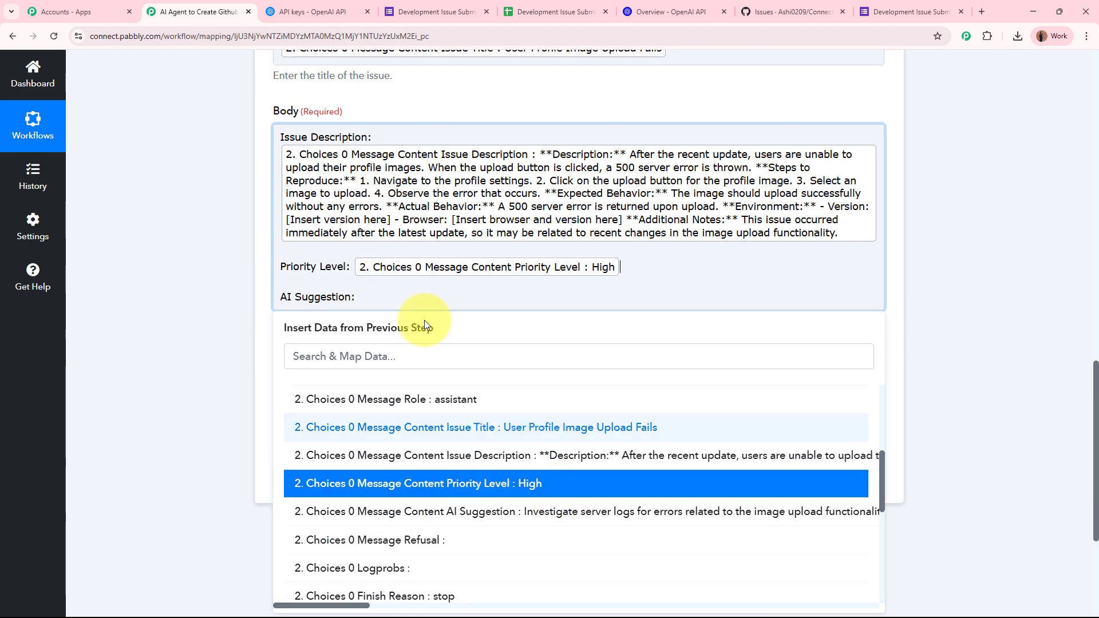
Step: Insert the OpenAI AI suggestion and add asterisks around the labels to bold them
left_click(470, 297)
left_click(483, 446)
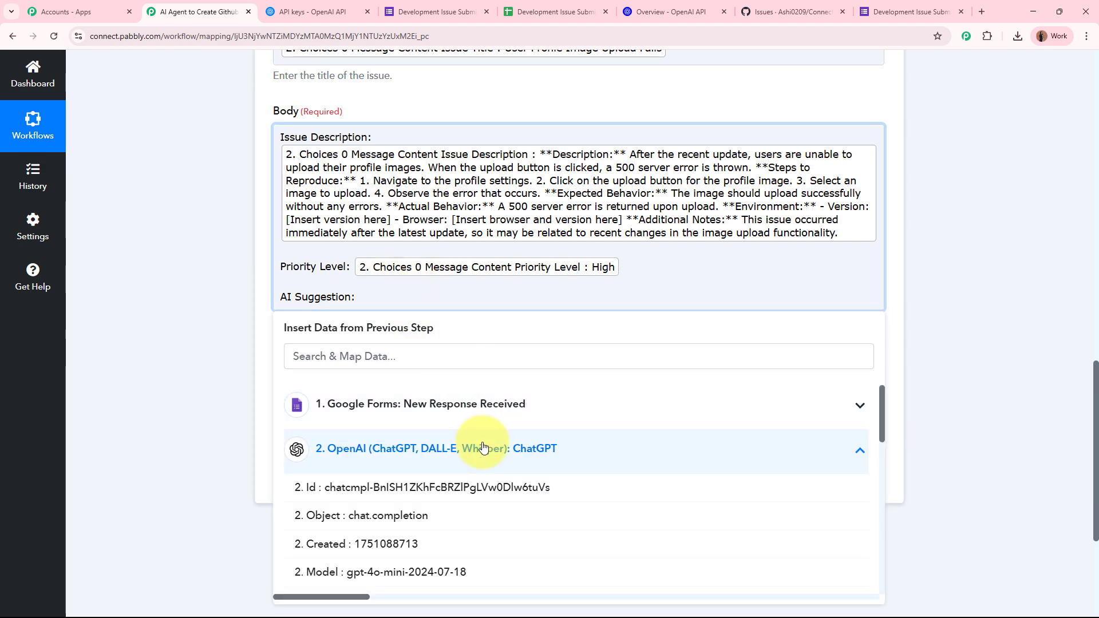
scroll(559, 569, "down", 5)
left_click(555, 523)
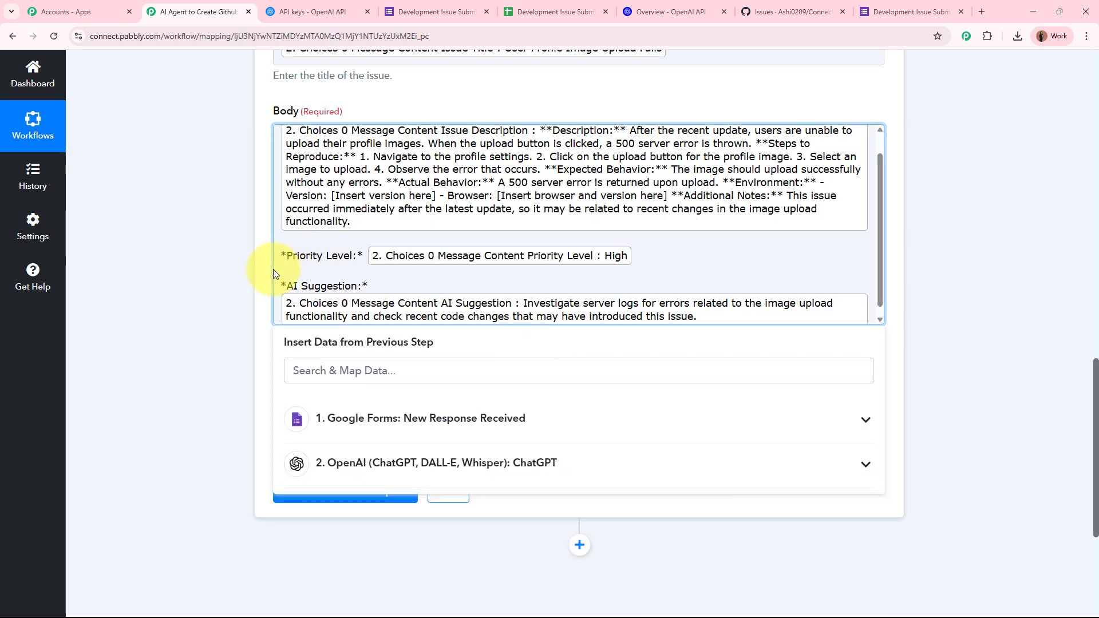
scroll(275, 272, "up", 1)
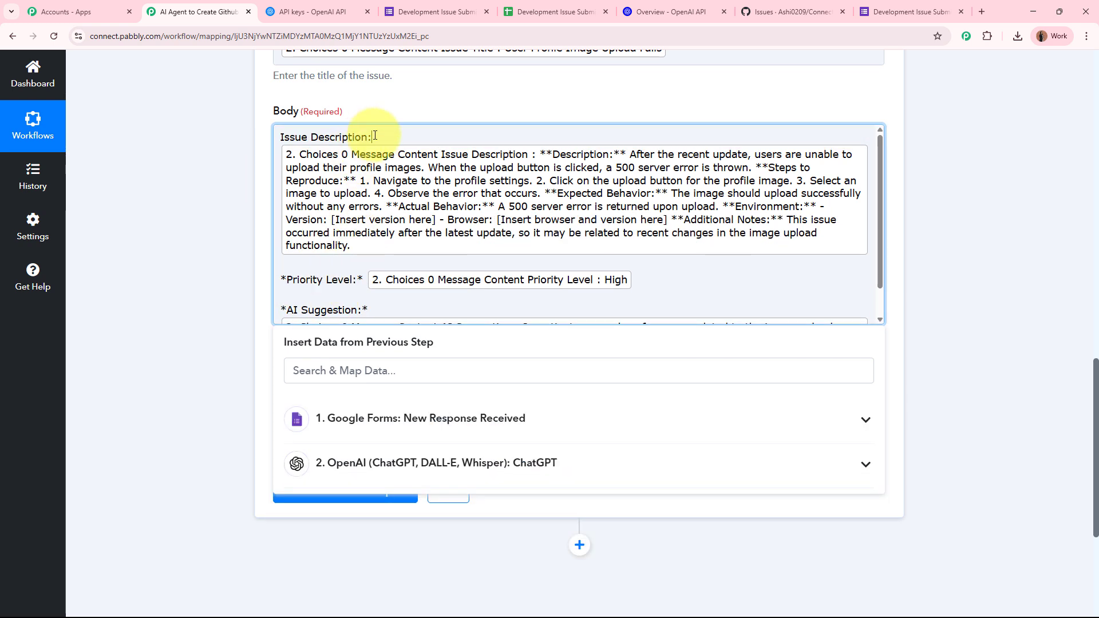
type("*")
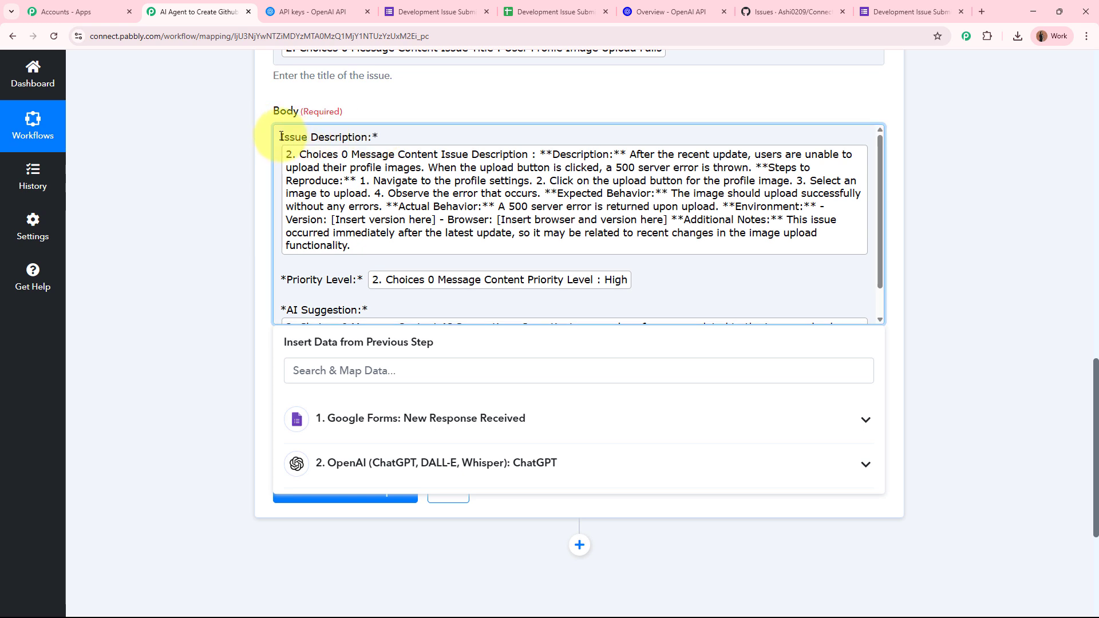
left_click(231, 150)
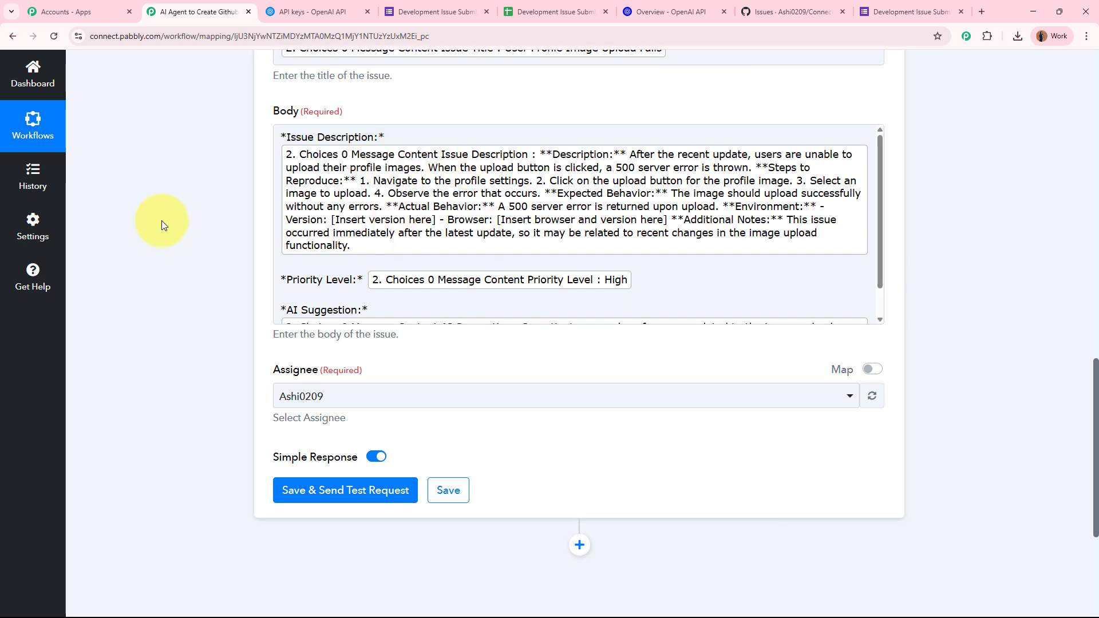
Step: Save the GitHub step and send a test request, confirming the response returns issue 62
scroll(162, 221, "down", 2)
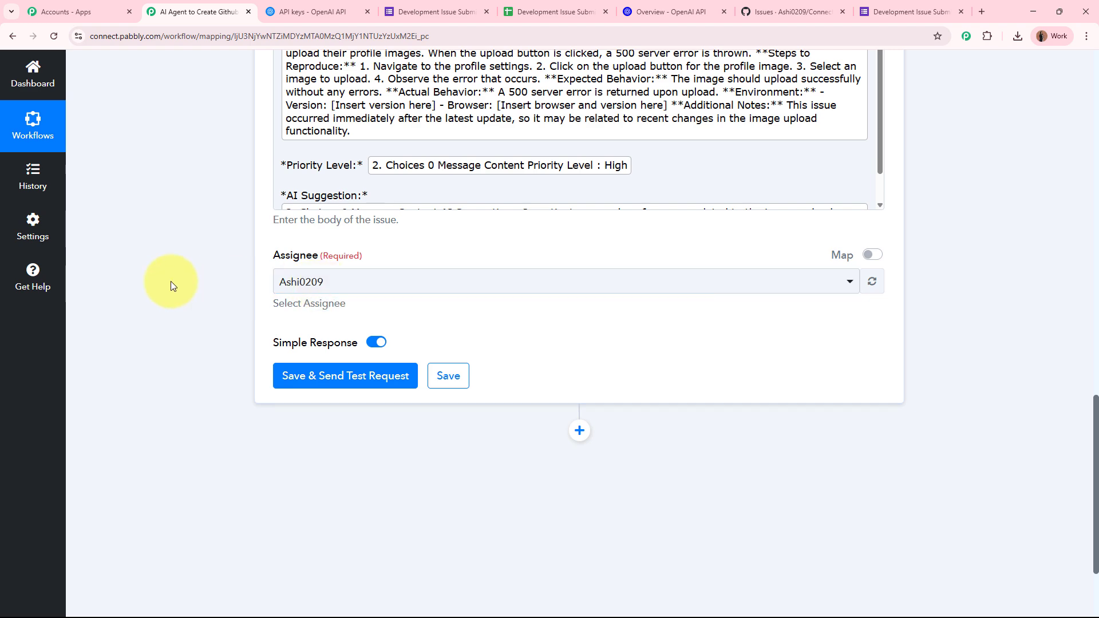
scroll(220, 272, "up", 6)
scroll(235, 267, "down", 8)
left_click(324, 263)
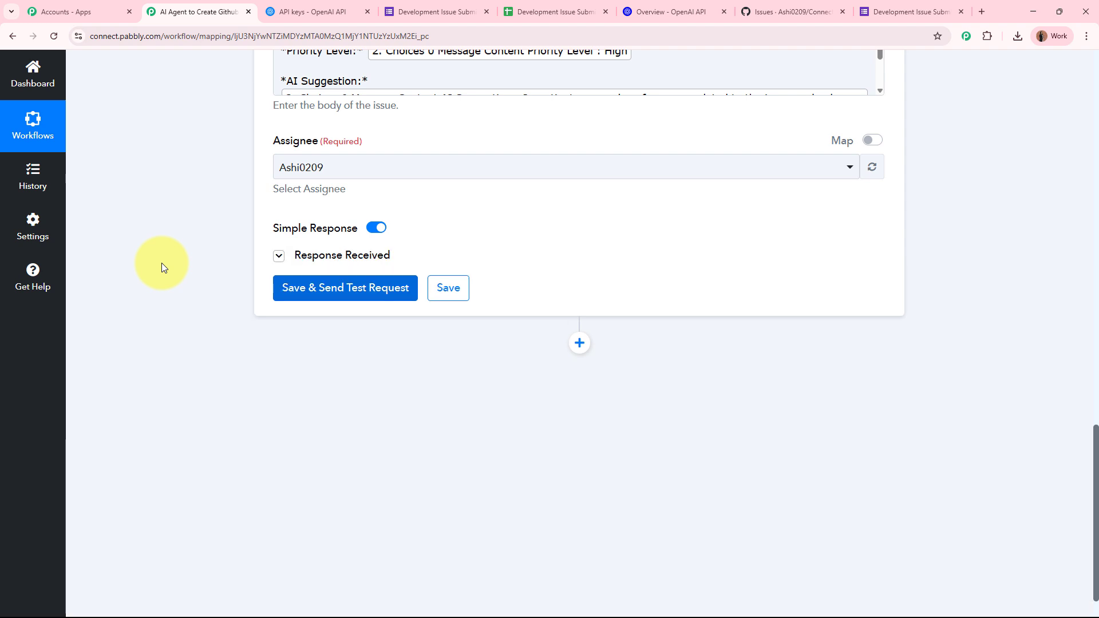
scroll(162, 263, "down", 2)
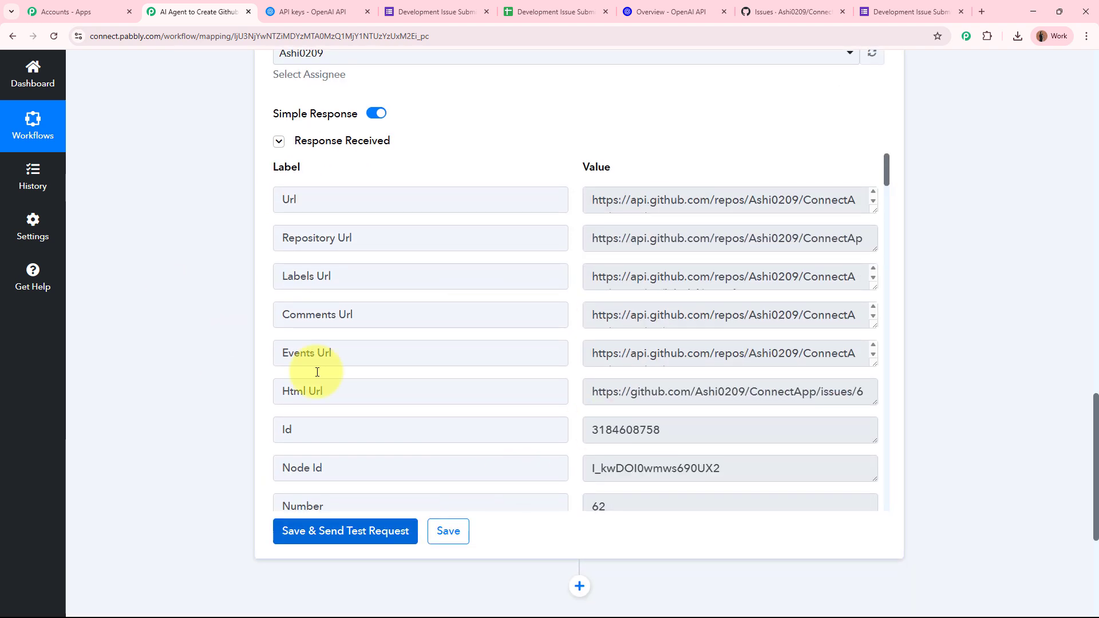
Step: Reload GitHub Issues and review issue #62, 'User Profile Image Upload Fails'
left_click(792, 11)
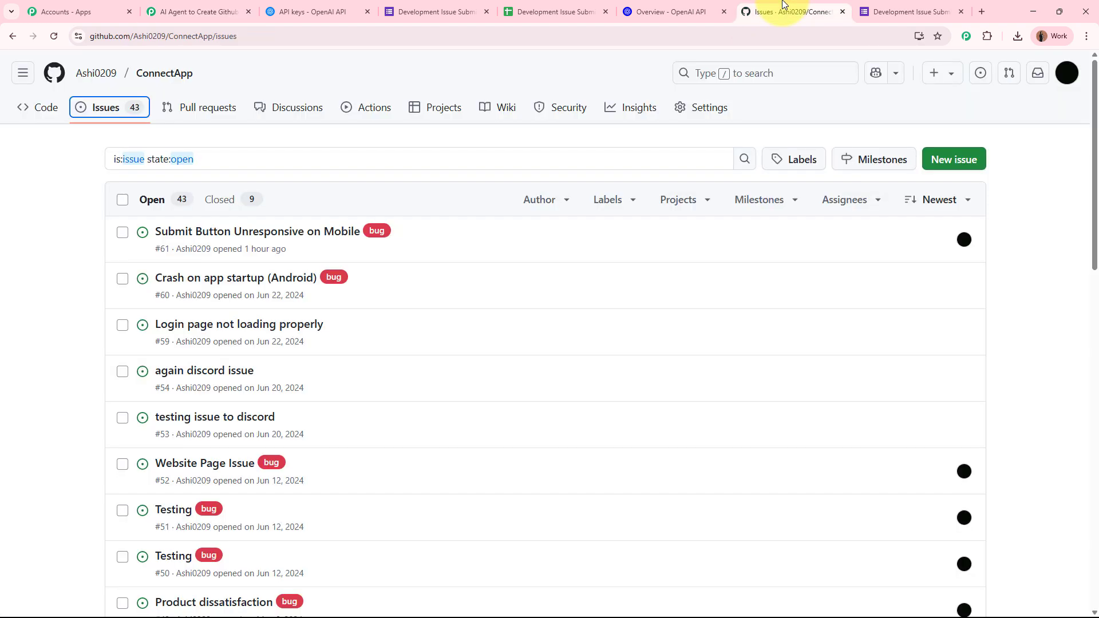
left_click(54, 35)
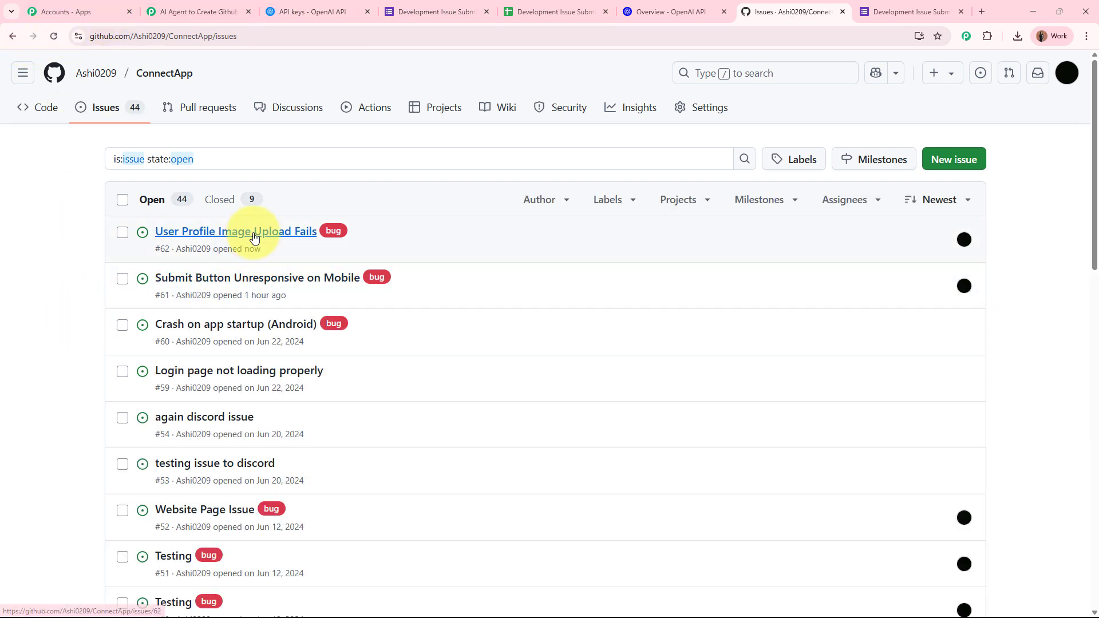
left_click(255, 237)
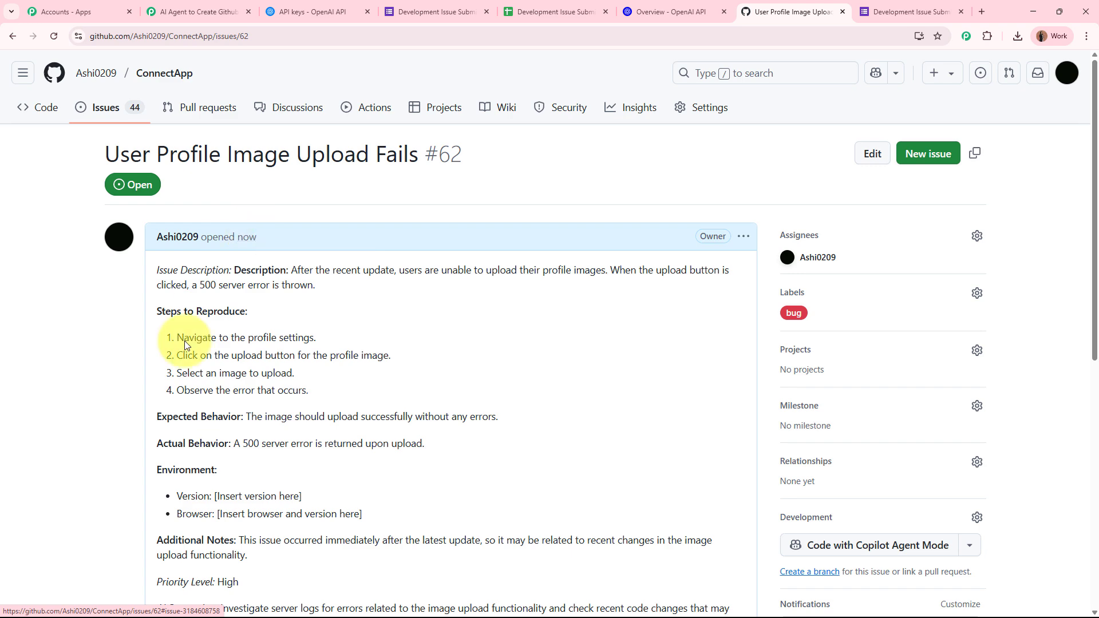
scroll(530, 351, "down", 4)
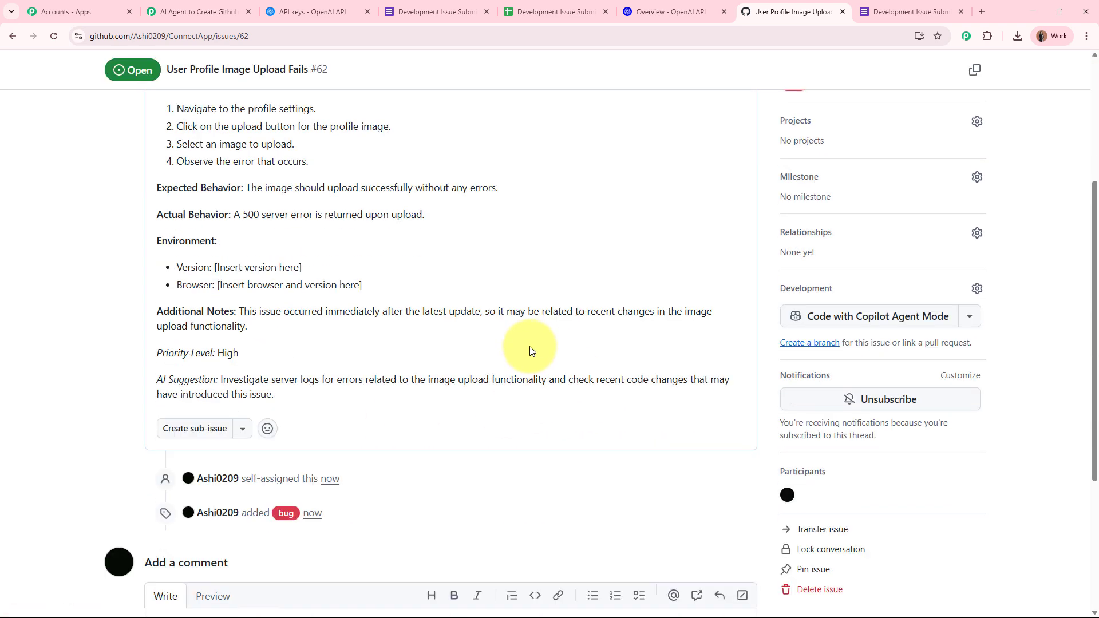
scroll(530, 352, "up", 2)
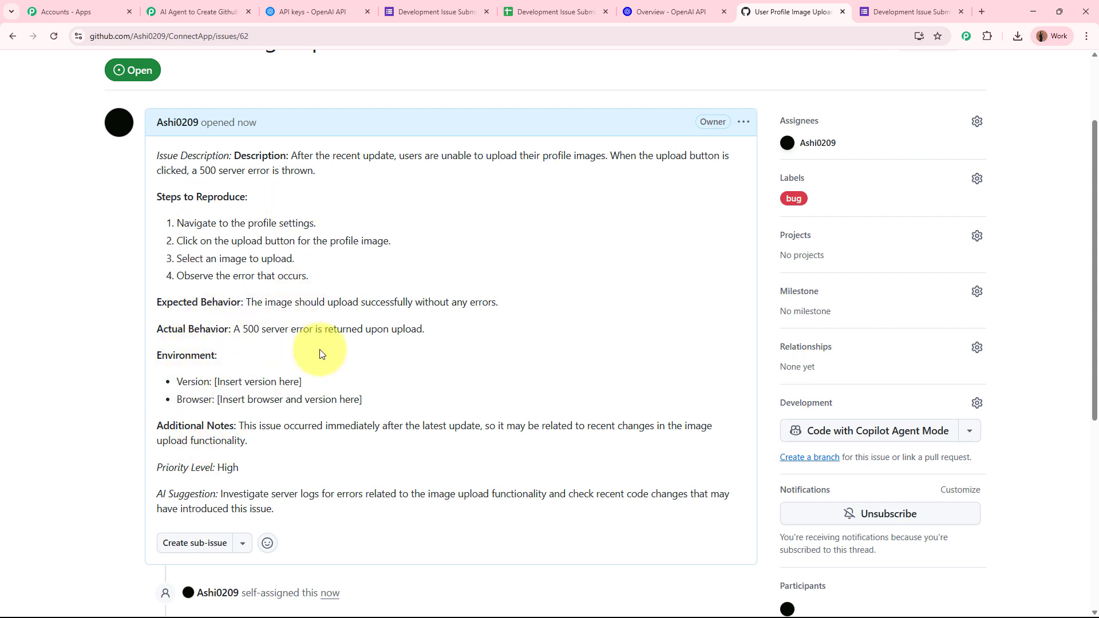
scroll(318, 350, "down", 2)
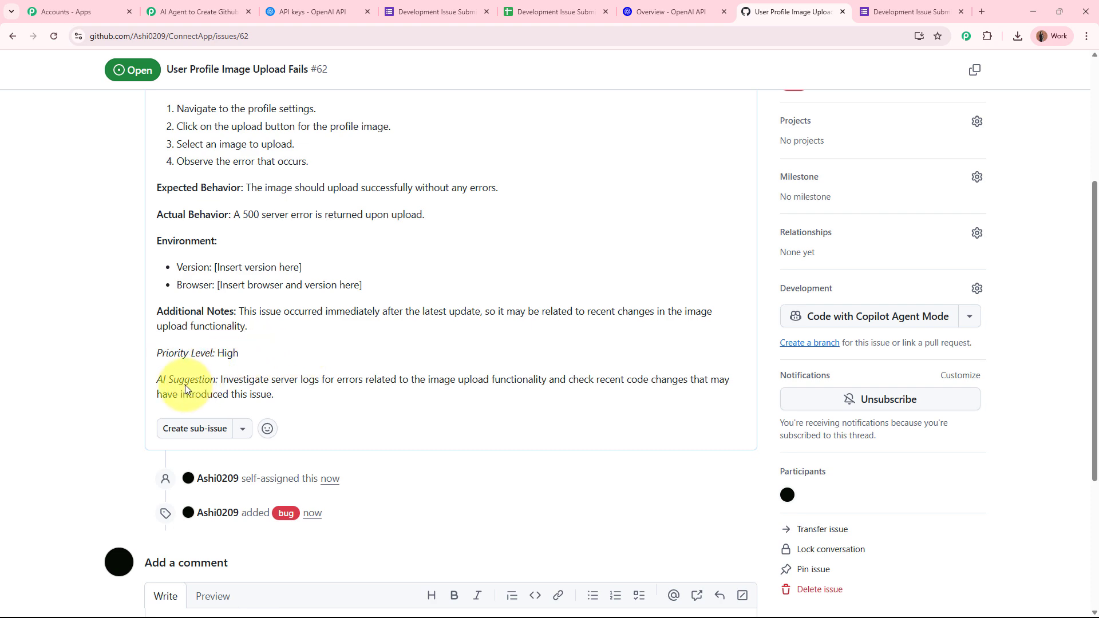
scroll(327, 387, "up", 4)
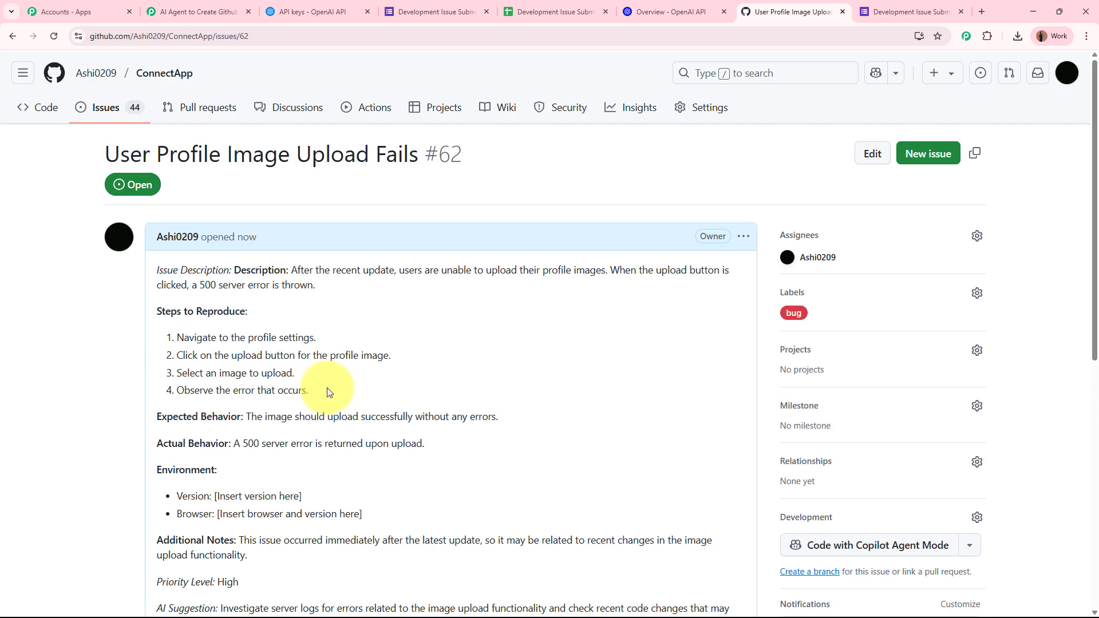
left_click_drag(107, 155, 418, 154)
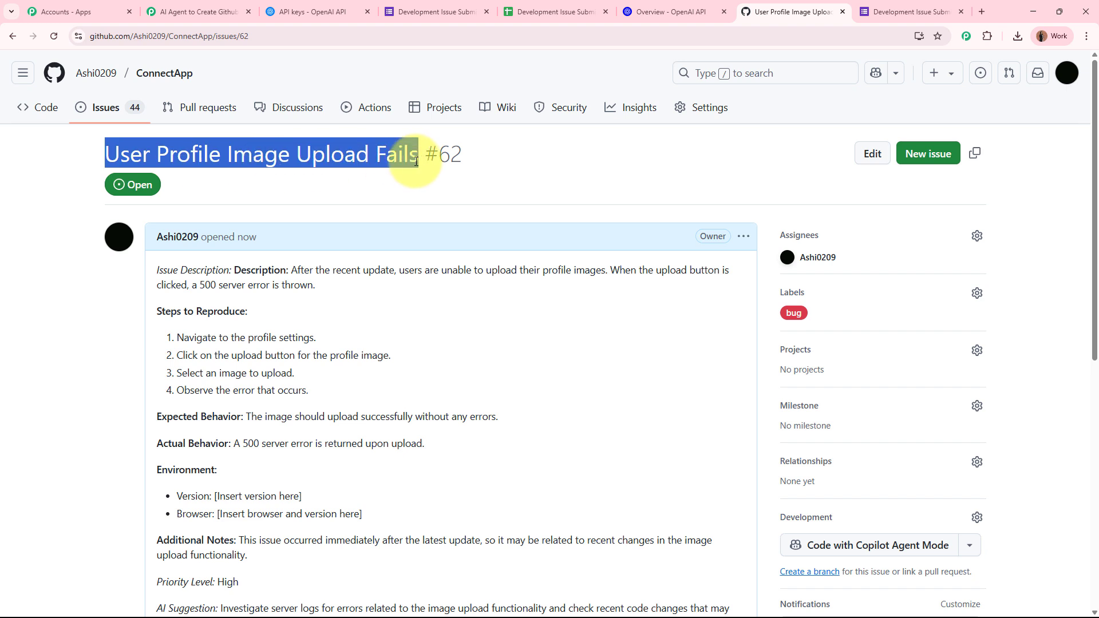
left_click(107, 378)
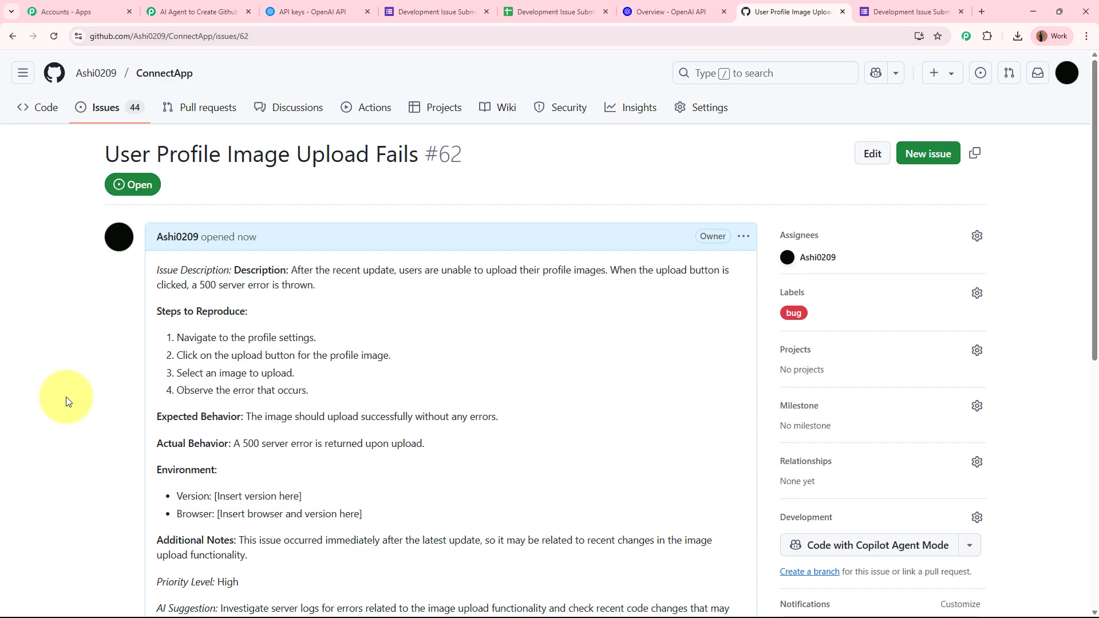
Step: Close the OpenAI API keys tab and switch to the Google Forms editor
left_click(215, 11)
scroll(215, 258, "up", 5)
scroll(213, 329, "up", 10)
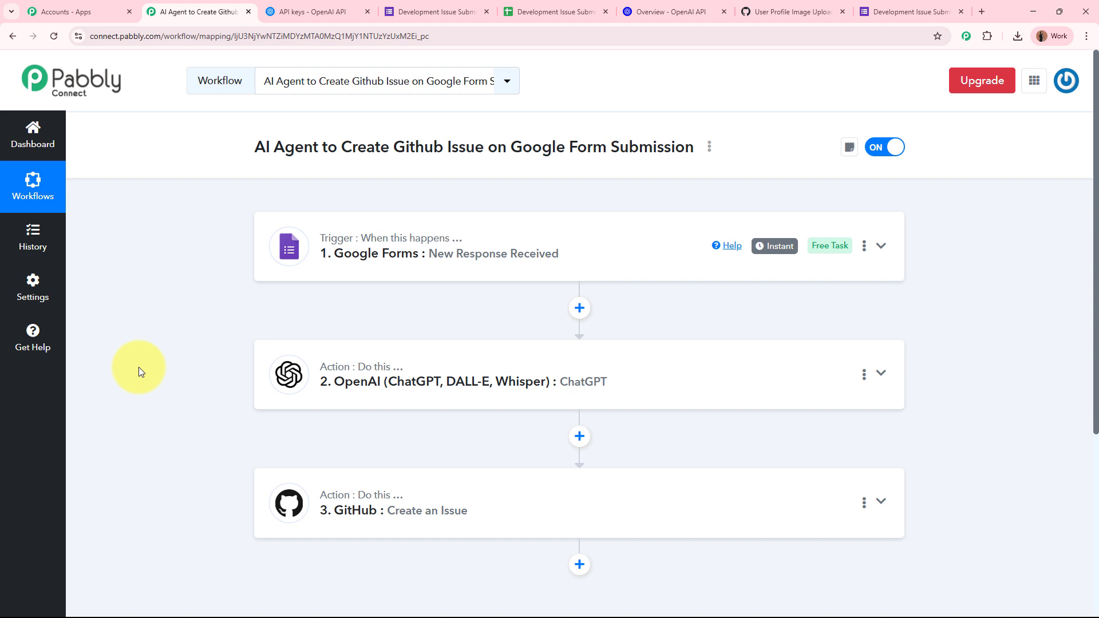
left_click(367, 12)
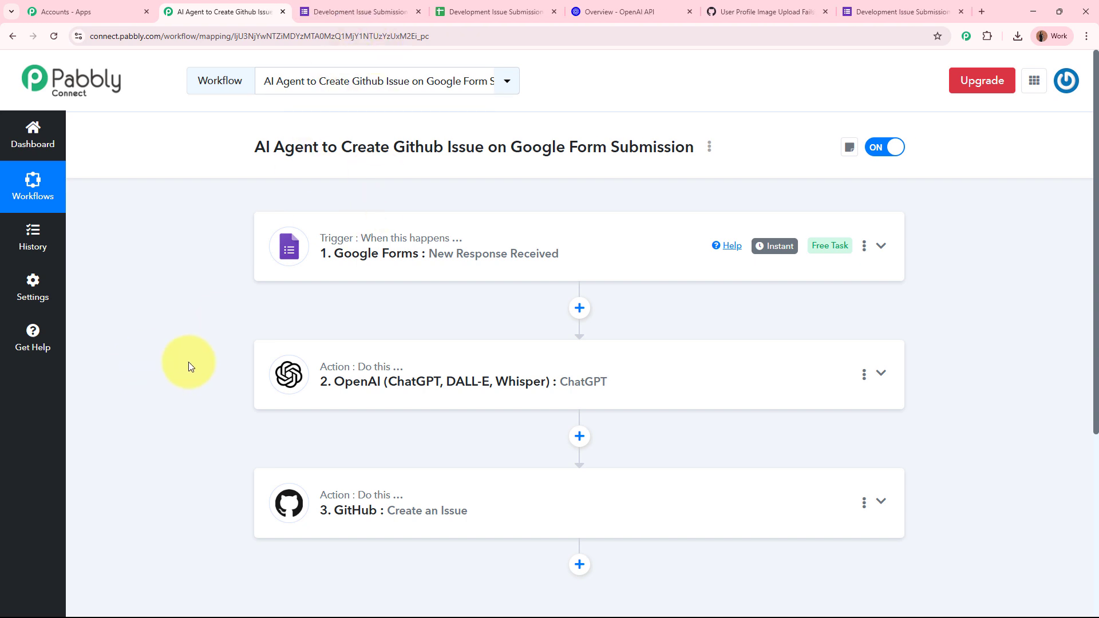
left_click(355, 12)
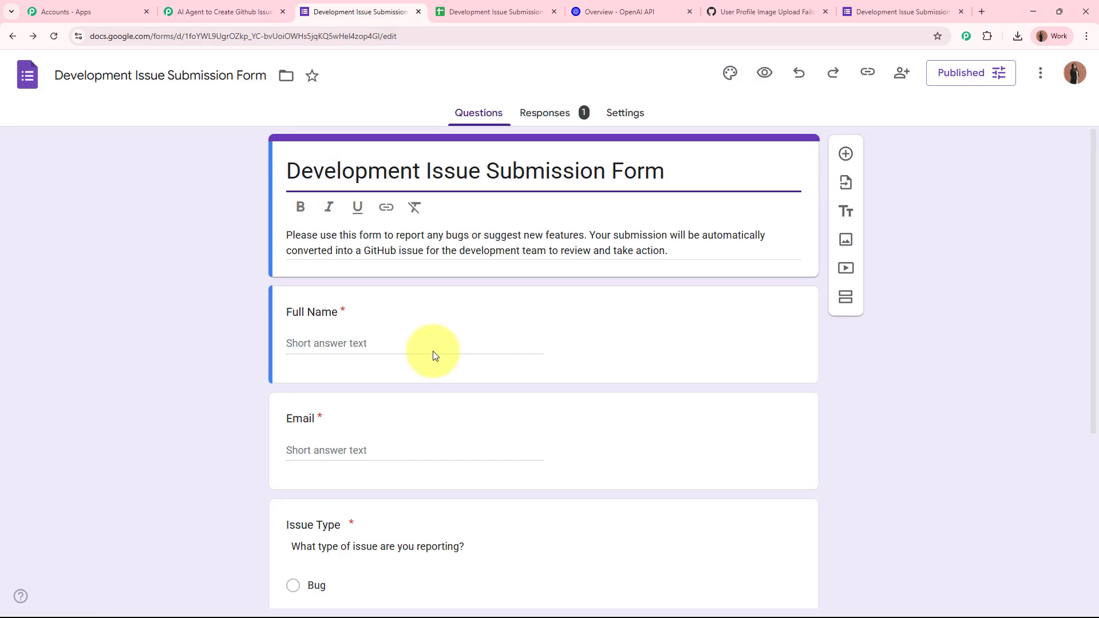
Step: Switch to the 'AI Agent to Create Github Issue' tab to view the three-step workflow
left_click(264, 12)
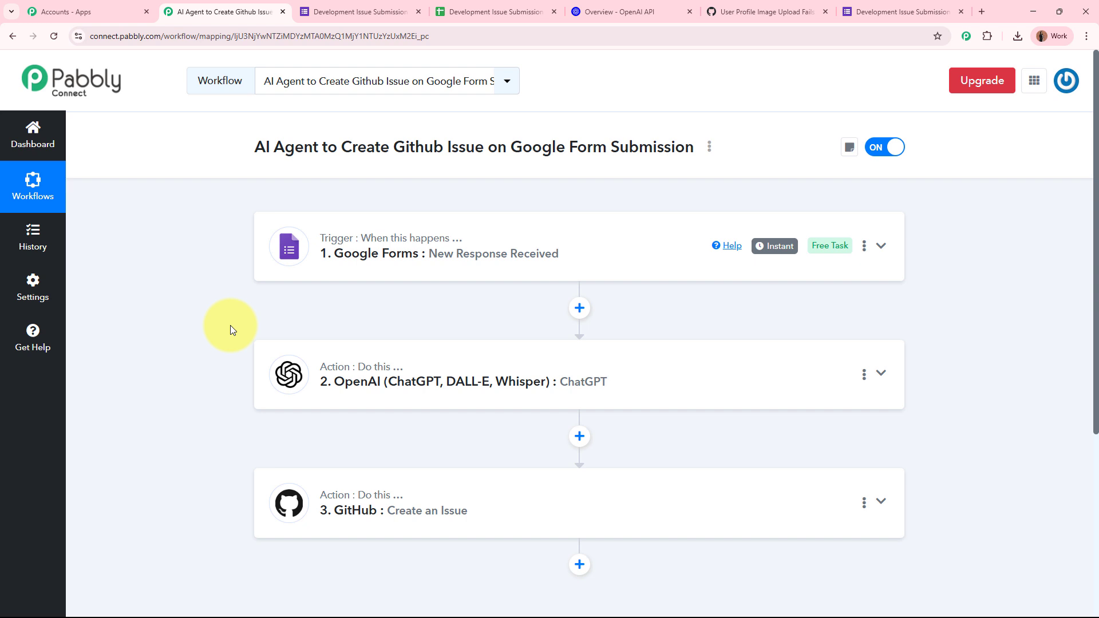
scroll(230, 325, "down", 4)
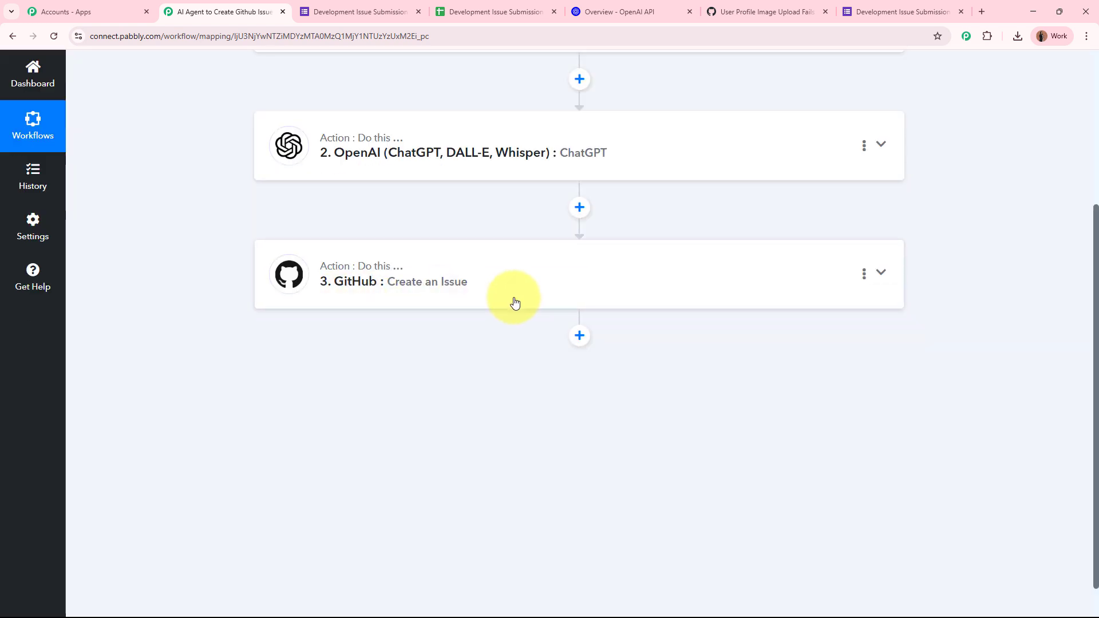
scroll(515, 301, "up", 4)
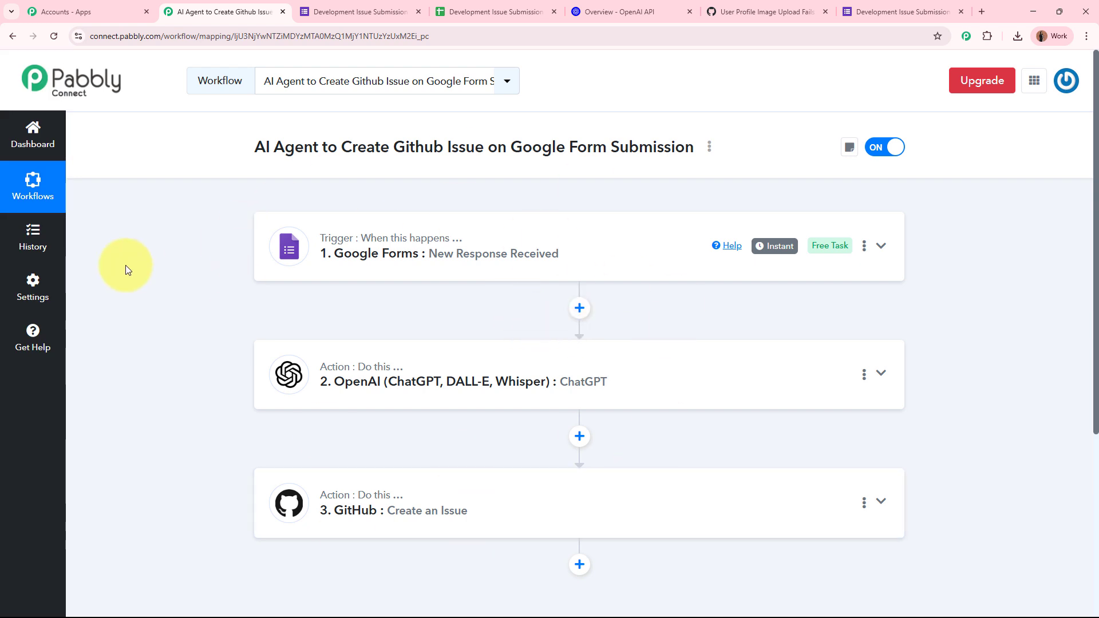